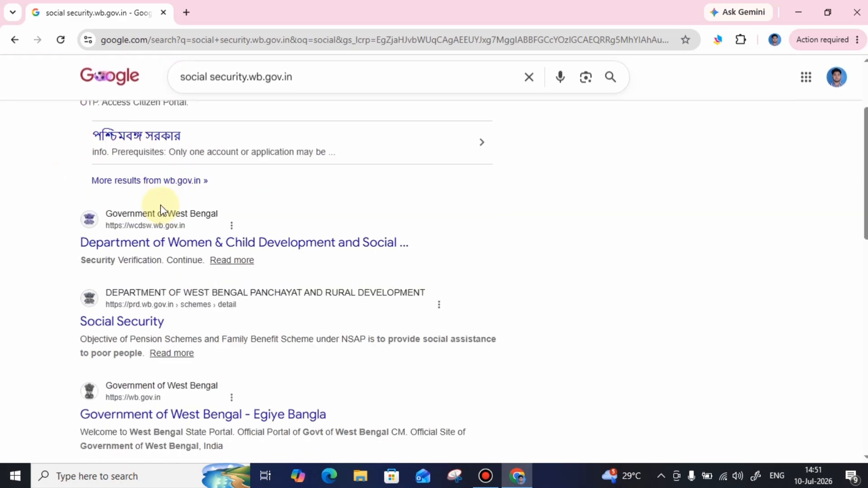
# Step: Open the Social Registry result (socialregistry.wb.gov.in) from the Google search results
pyautogui.scroll(3, 161, 205)
pyautogui.click(184, 202)
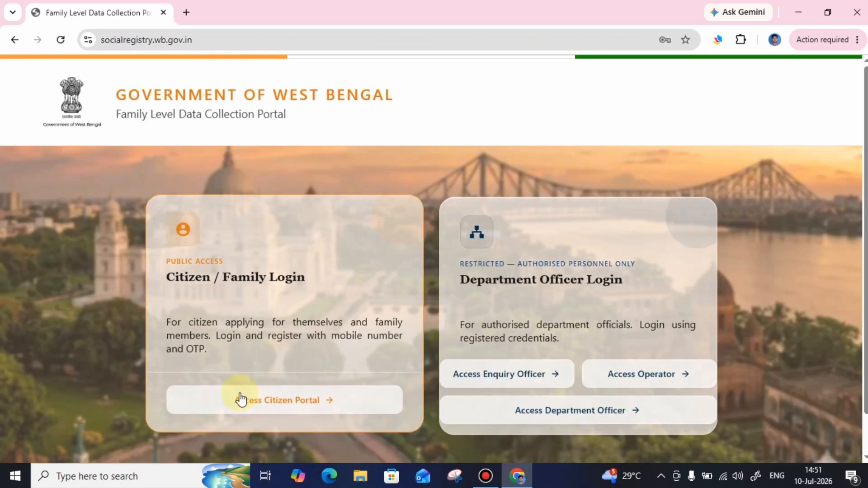
# Step: Enter the Citizen Portal and select MALDAH as the district
pyautogui.click(289, 407)
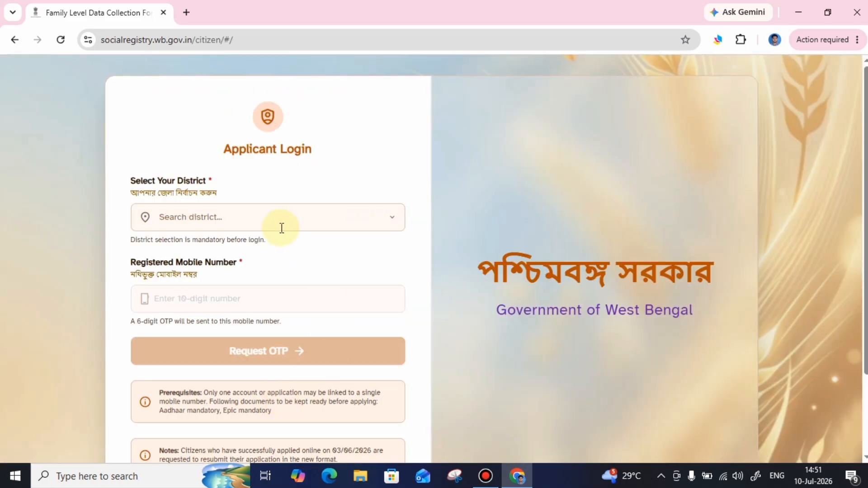
pyautogui.click(265, 221)
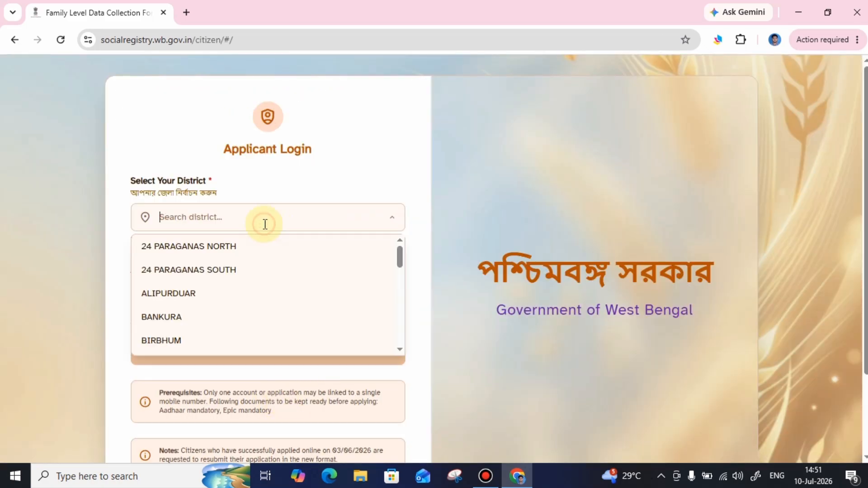
pyautogui.scroll(-6, 228, 277)
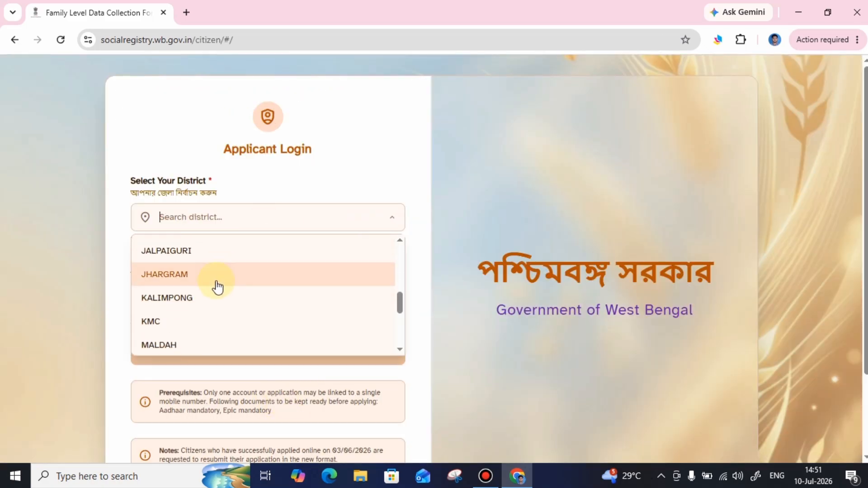
pyautogui.click(170, 344)
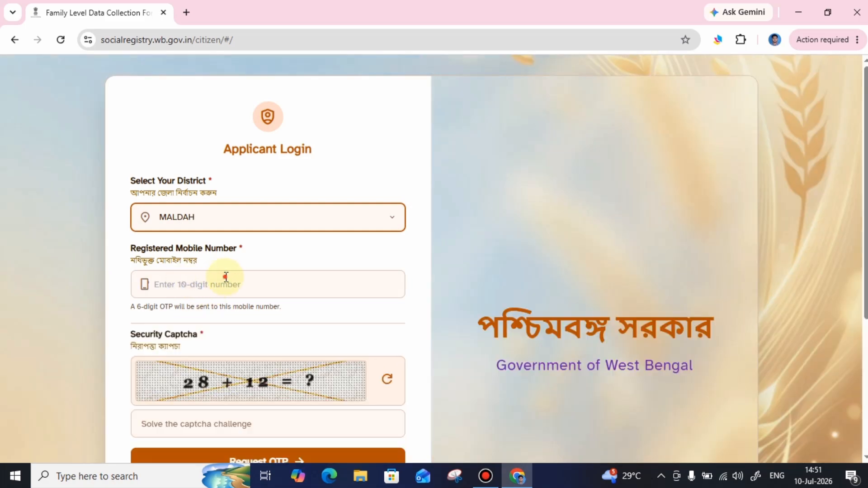
# Step: Enter the registered mobile number and captcha answer 4, then request an OTP
pyautogui.click(226, 276)
pyautogui.write('7')
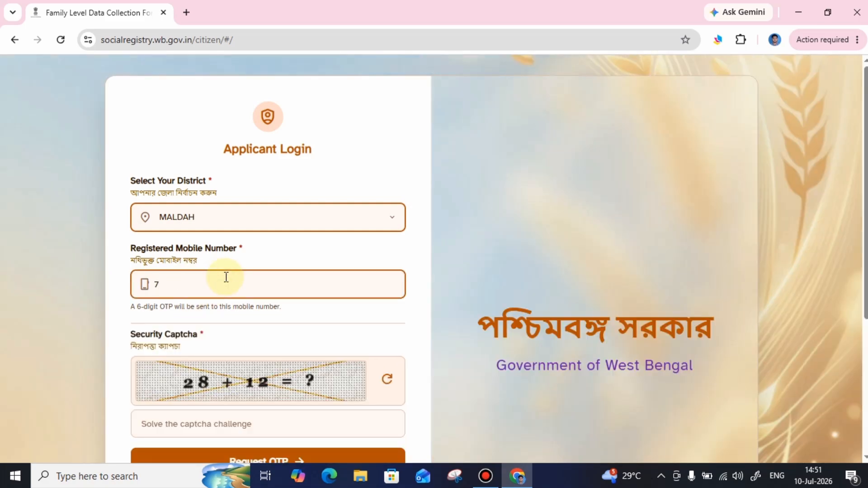
pyautogui.write('319????')
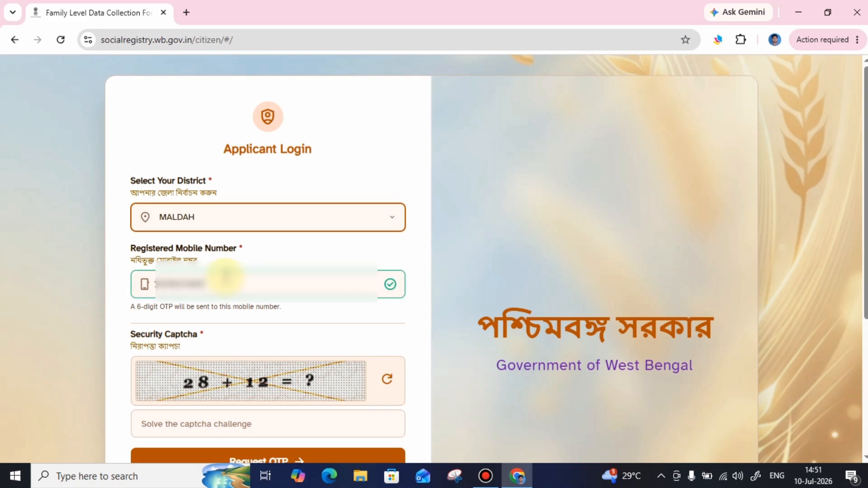
pyautogui.scroll(-1, 230, 274)
pyautogui.click(245, 360)
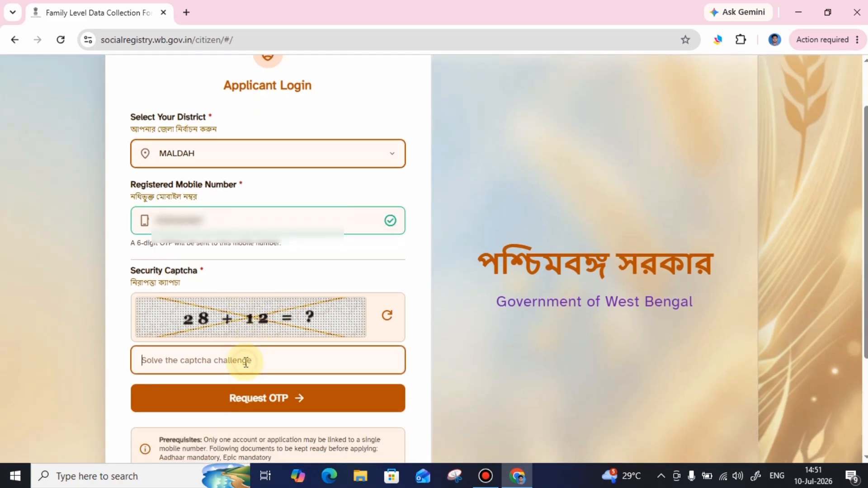
pyautogui.write('40')
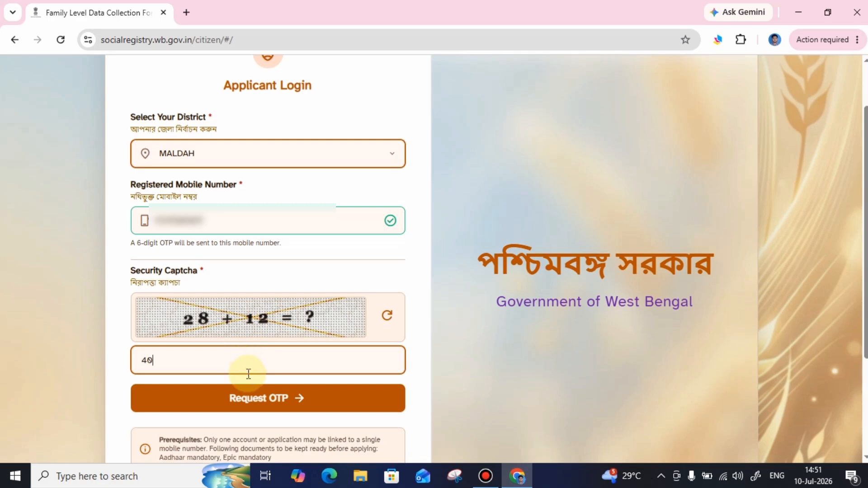
pyautogui.click(251, 400)
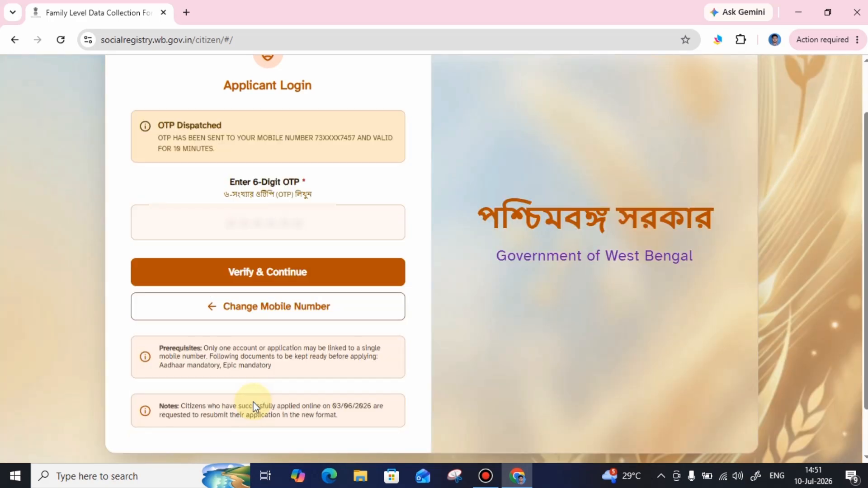
# Step: Enter the six-digit OTP received and verify it to reach the form
pyautogui.click(262, 225)
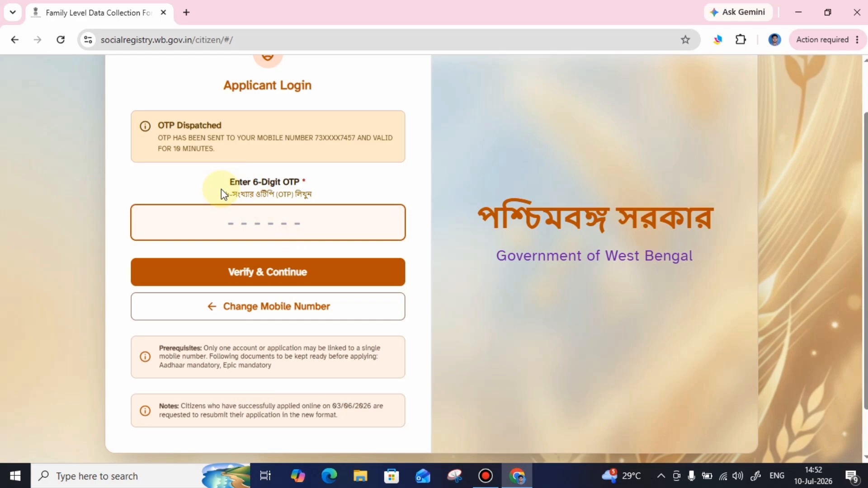
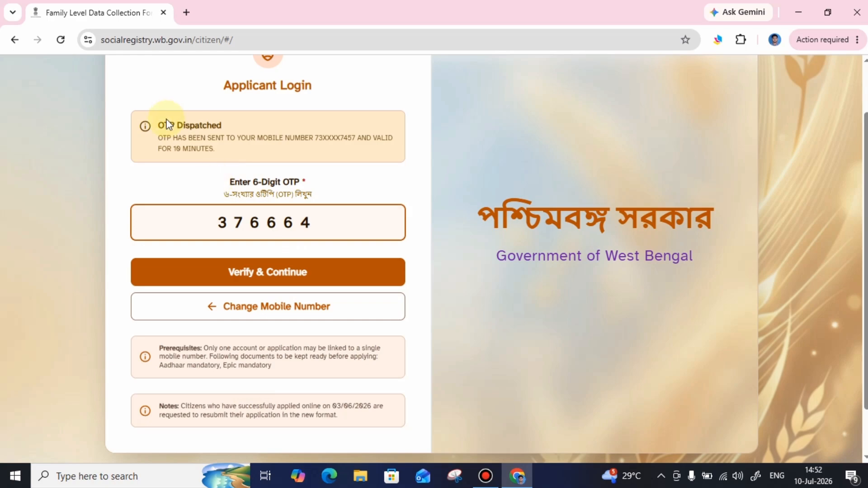
pyautogui.click(322, 271)
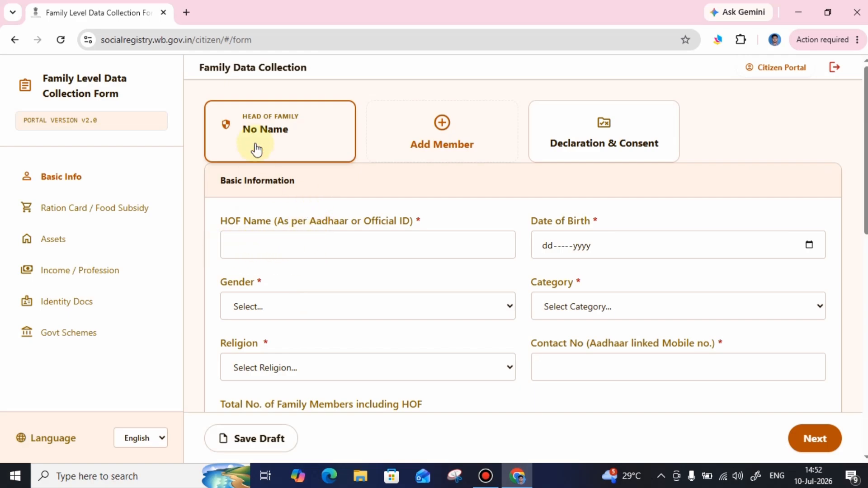
# Step: Enter the head of family's name and open the Date of Birth calendar
pyautogui.click(293, 249)
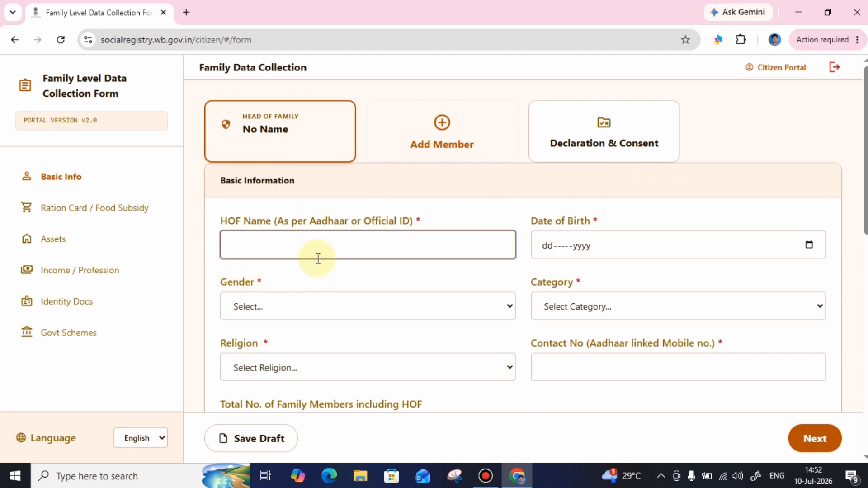
pyautogui.write('RAF')
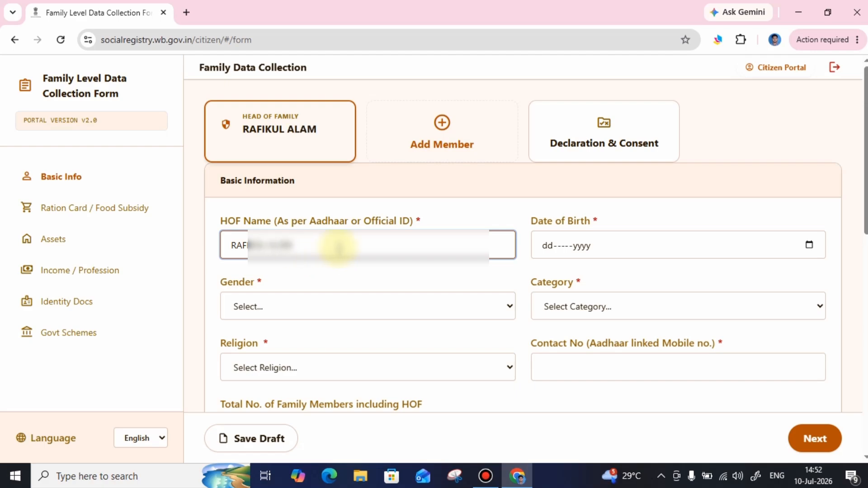
pyautogui.click(584, 252)
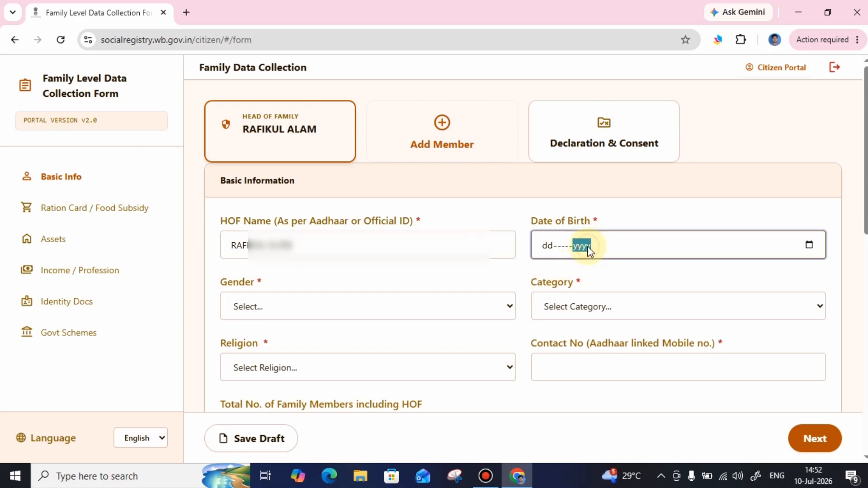
pyautogui.click(810, 245)
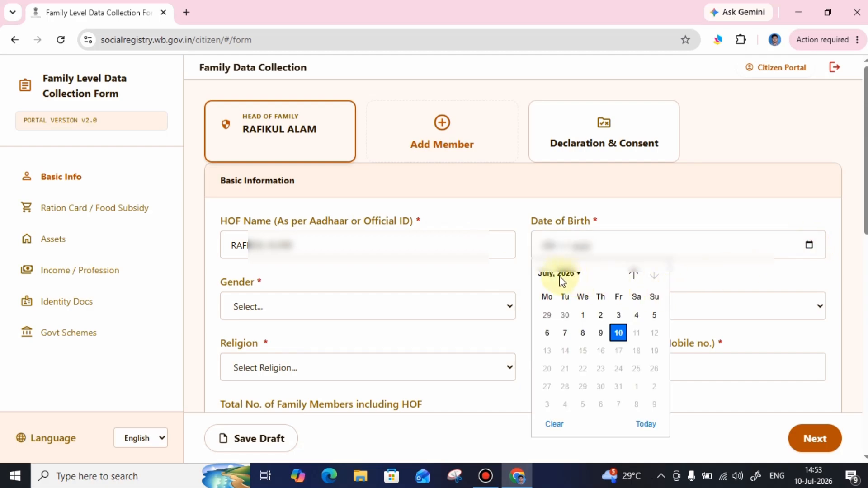
# Step: Move the Date of Birth calendar to February 1985
pyautogui.click(570, 274)
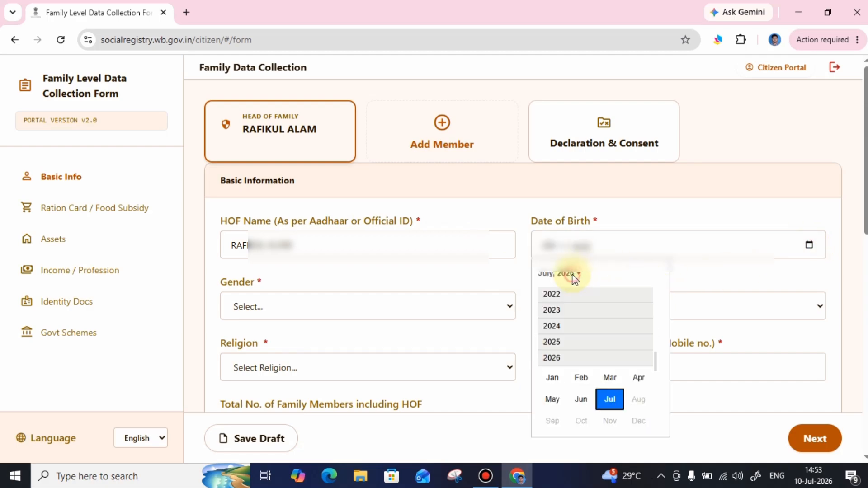
pyautogui.scroll(4, 571, 318)
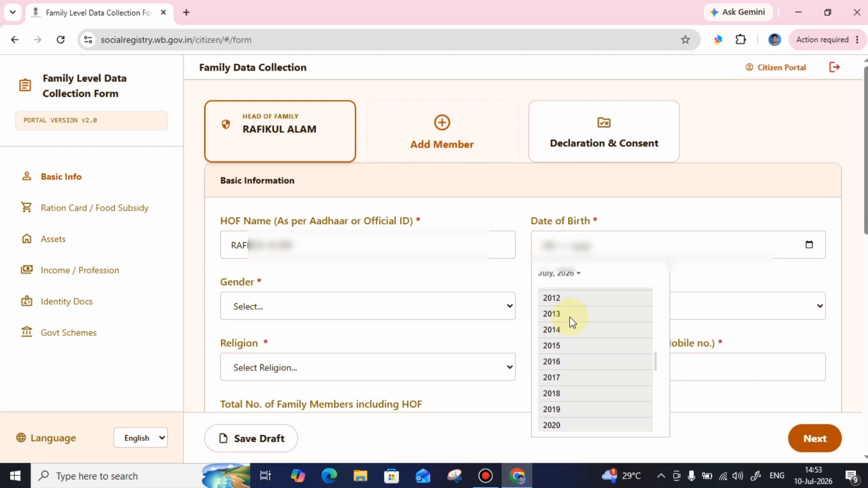
pyautogui.scroll(5, 570, 316)
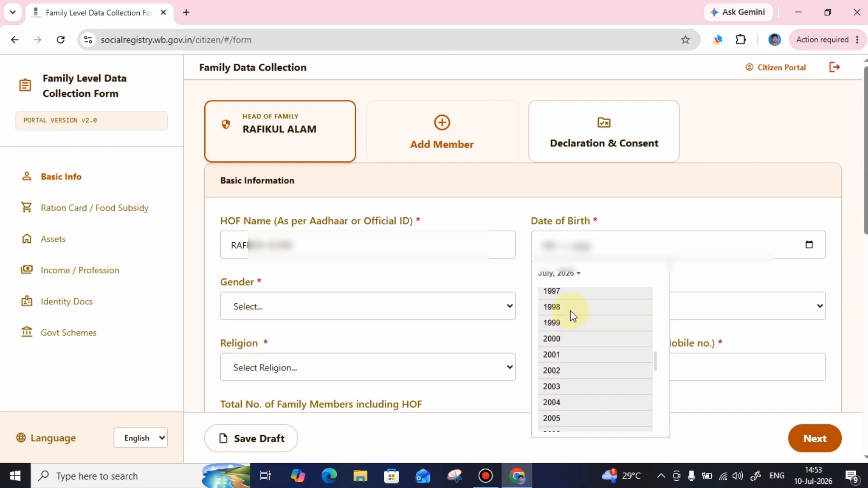
pyautogui.scroll(3, 570, 310)
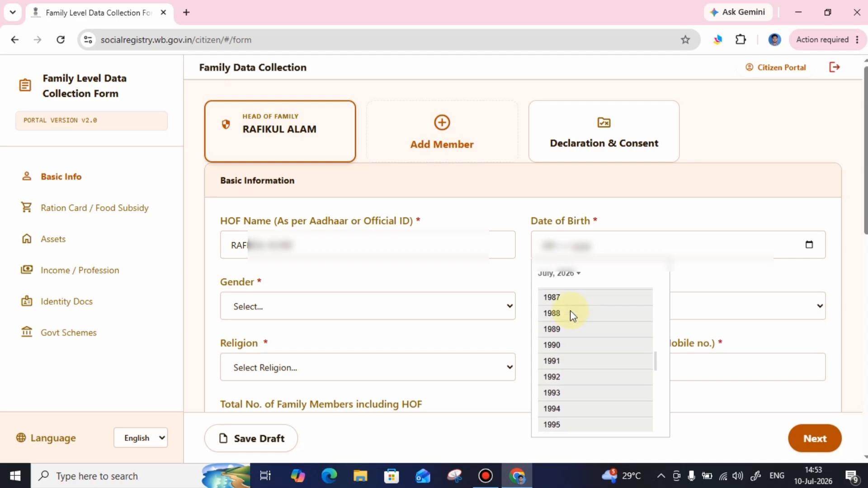
pyautogui.click(569, 292)
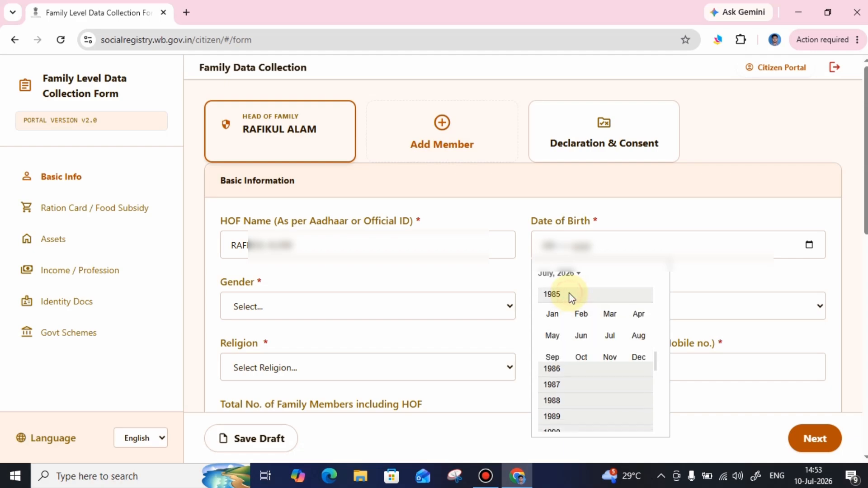
pyautogui.click(570, 317)
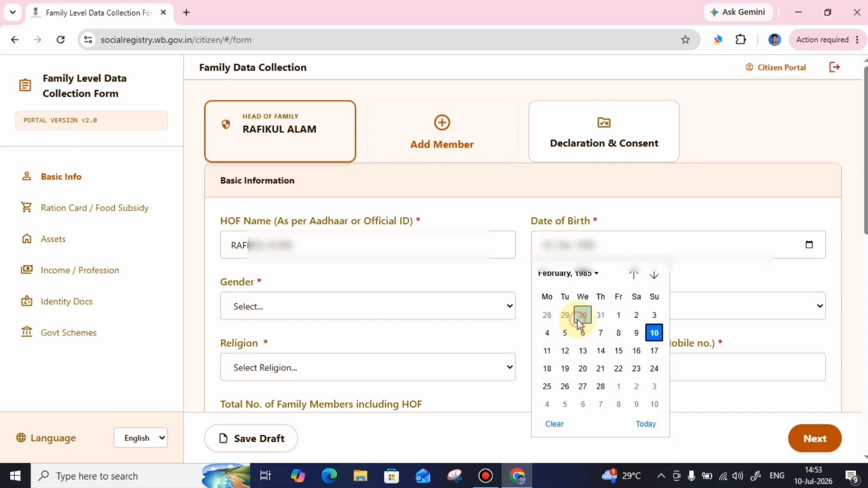
pyautogui.click(619, 316)
pyautogui.click(399, 308)
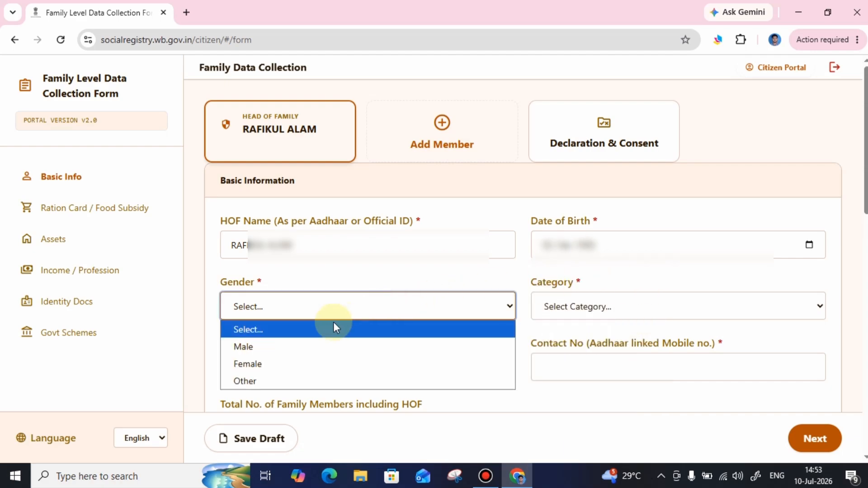
pyautogui.click(250, 347)
pyautogui.click(662, 310)
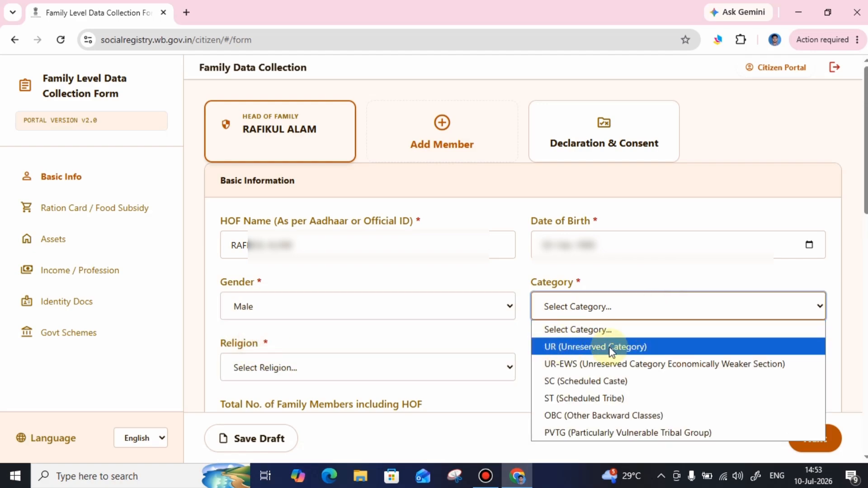
pyautogui.click(596, 349)
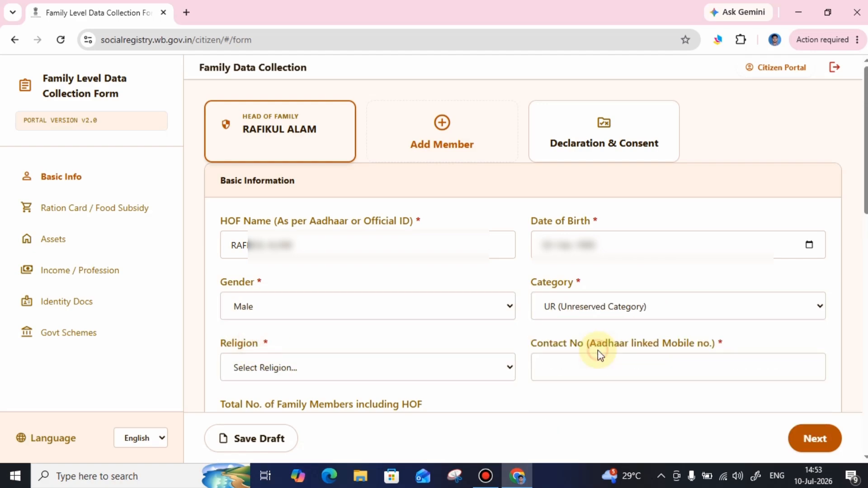
pyautogui.click(640, 313)
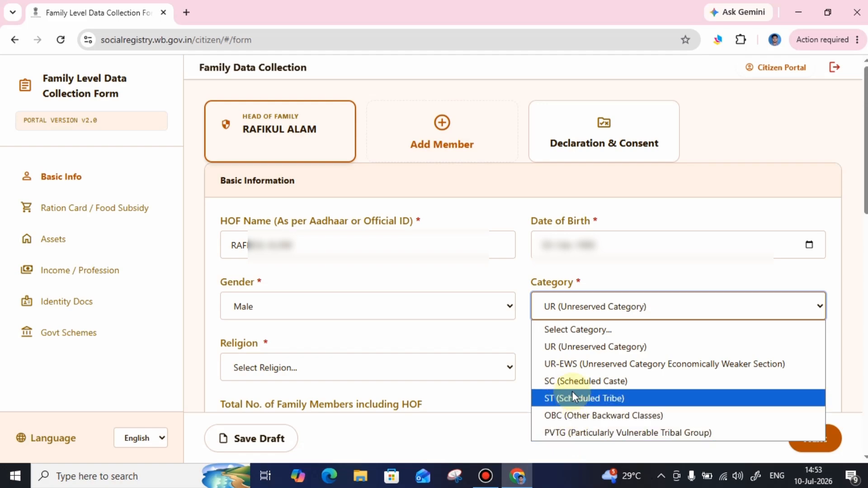
pyautogui.click(584, 351)
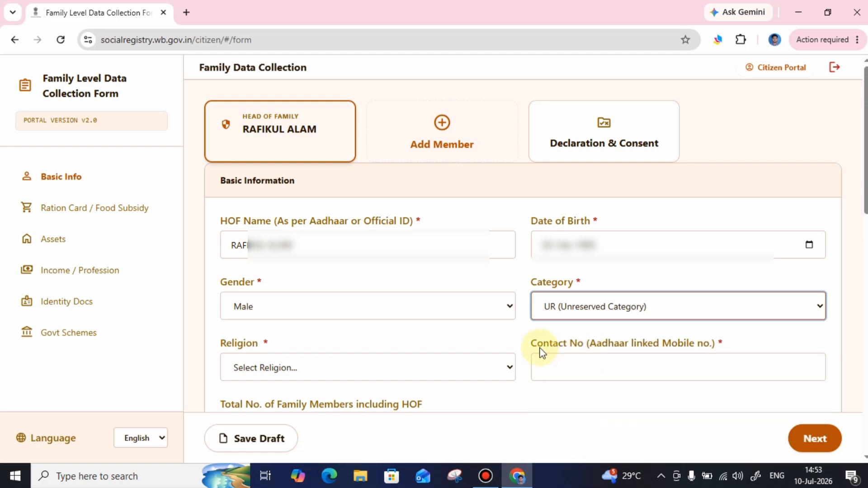
# Step: Set religion to Islam and enter the contact mobile number
pyautogui.click(424, 365)
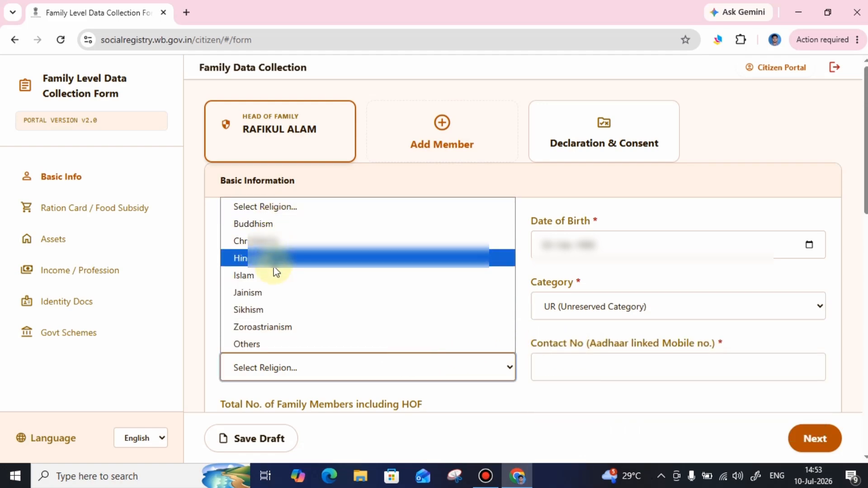
pyautogui.click(268, 277)
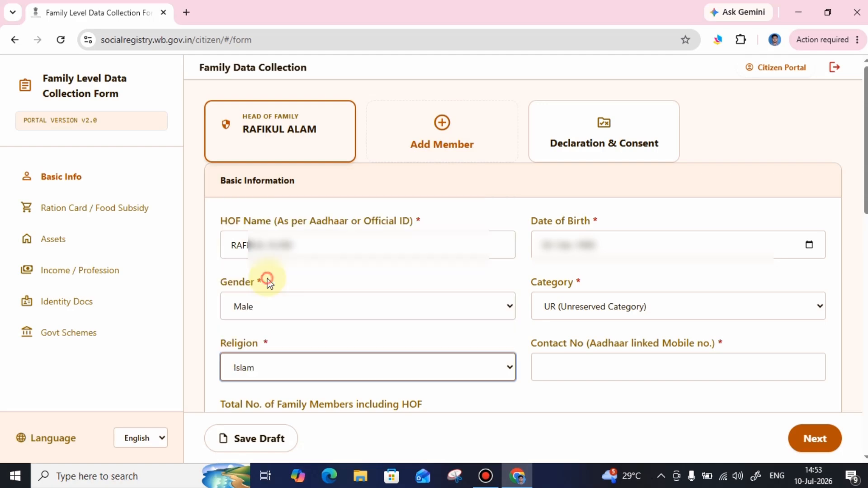
pyautogui.click(615, 364)
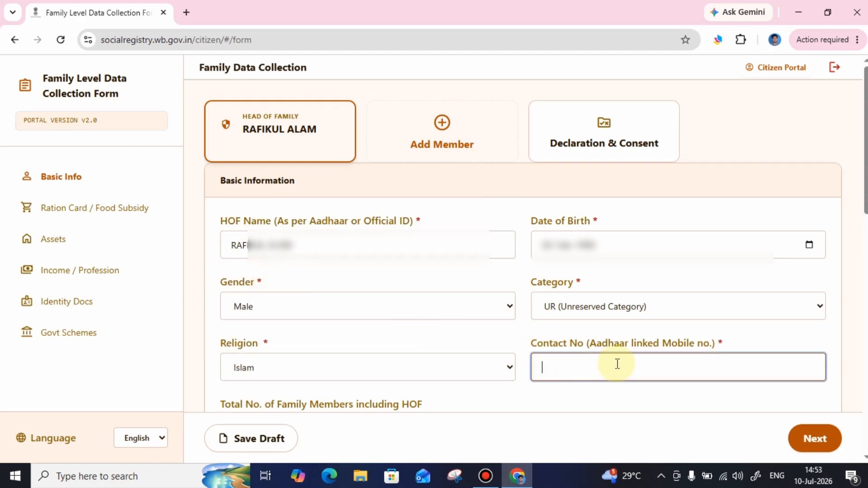
pyautogui.write('9******')
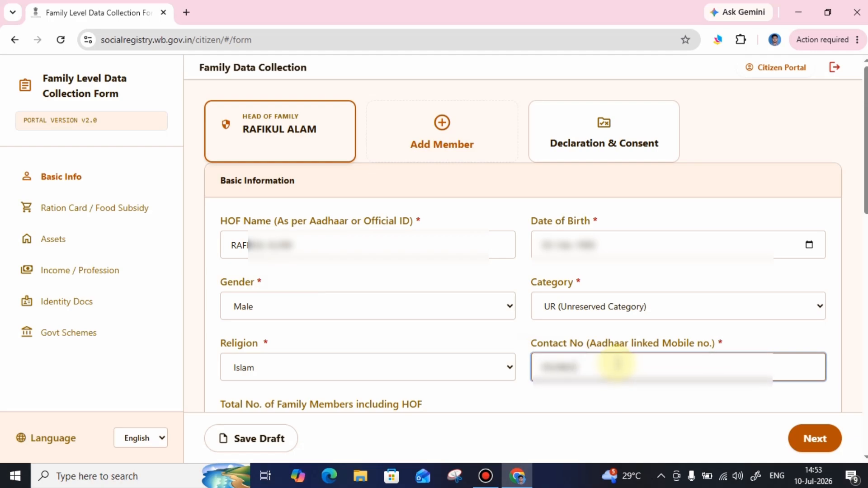
pyautogui.write('***')
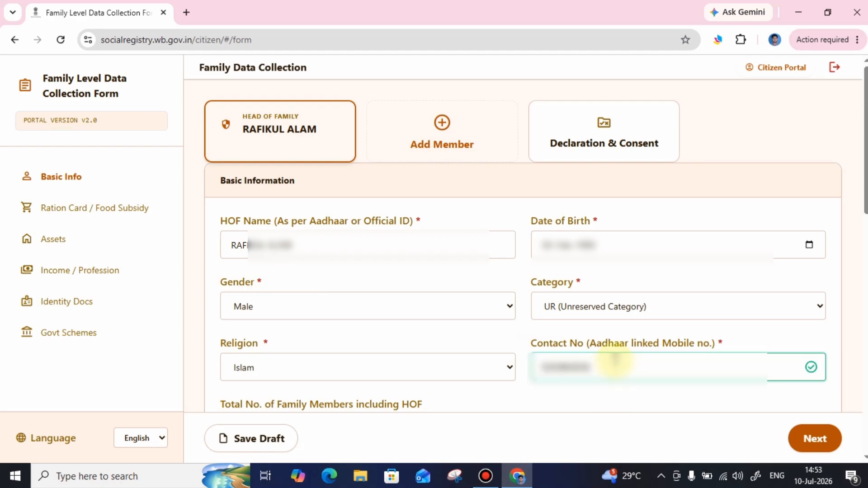
# Step: Set Total Family Members to 3 and disability status to No
pyautogui.scroll(-3, 478, 349)
pyautogui.click(499, 298)
pyautogui.click(499, 298)
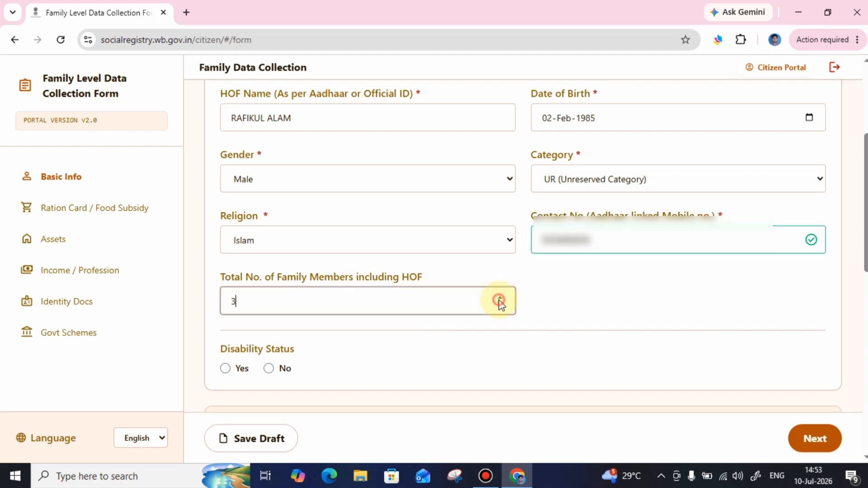
pyautogui.click(499, 299)
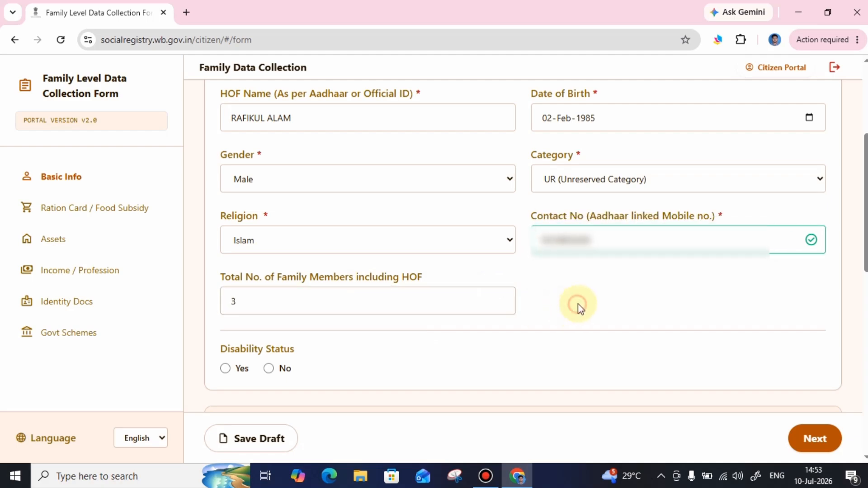
pyautogui.scroll(-1, 319, 334)
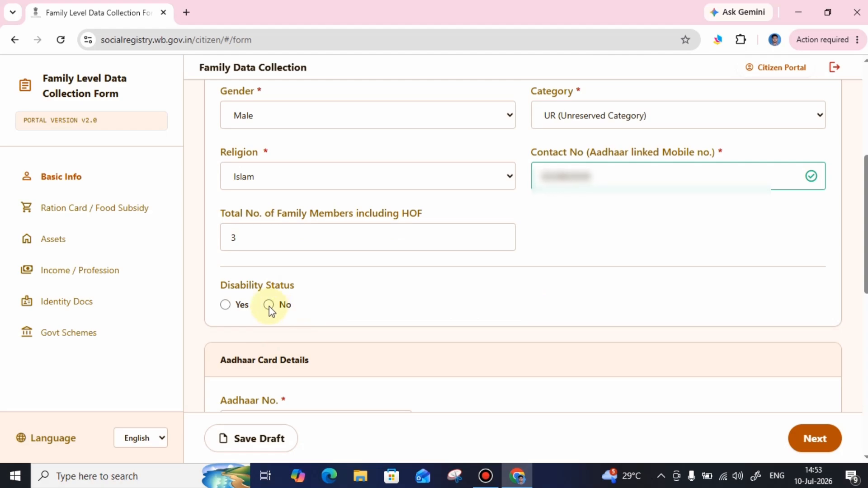
pyautogui.click(269, 305)
# Step: Enter the head of family's Aadhaar number
pyautogui.scroll(-1, 348, 300)
pyautogui.scroll(-2, 340, 302)
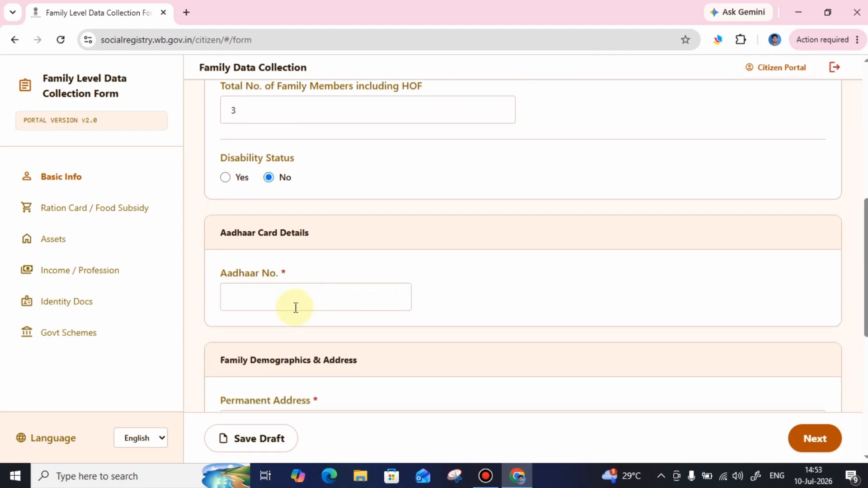
pyautogui.click(294, 306)
pyautogui.write('27')
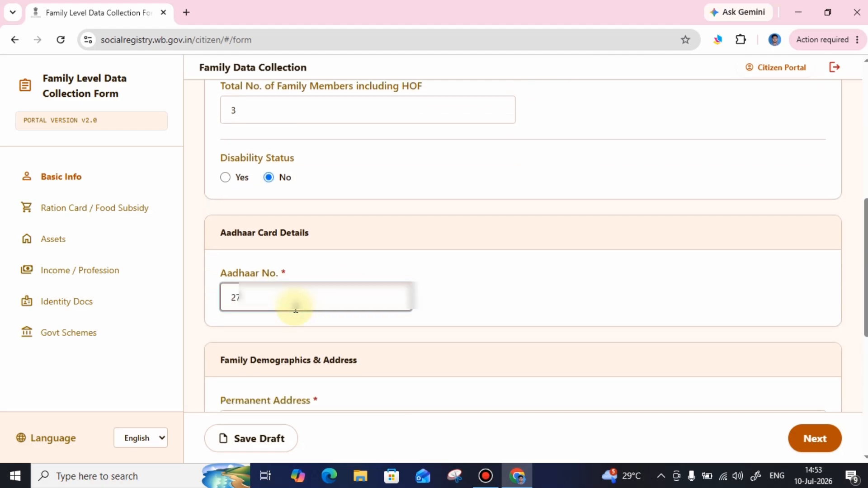
pyautogui.write('????')
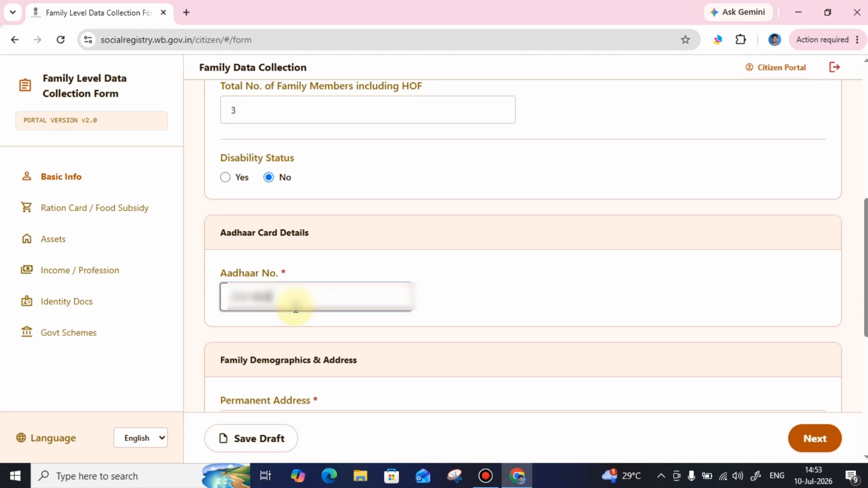
pyautogui.write('??????')
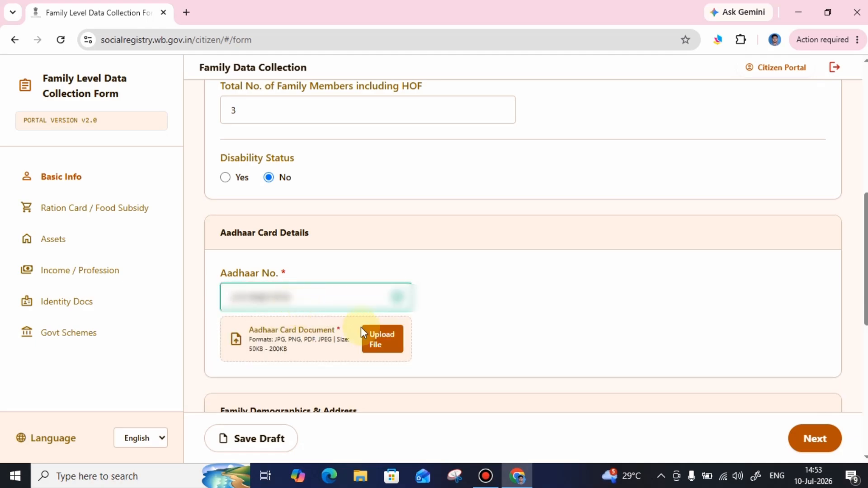
# Step: Upload the head of family's Aadhaar PDF from the annyapurna folder and check its preview
pyautogui.click(400, 349)
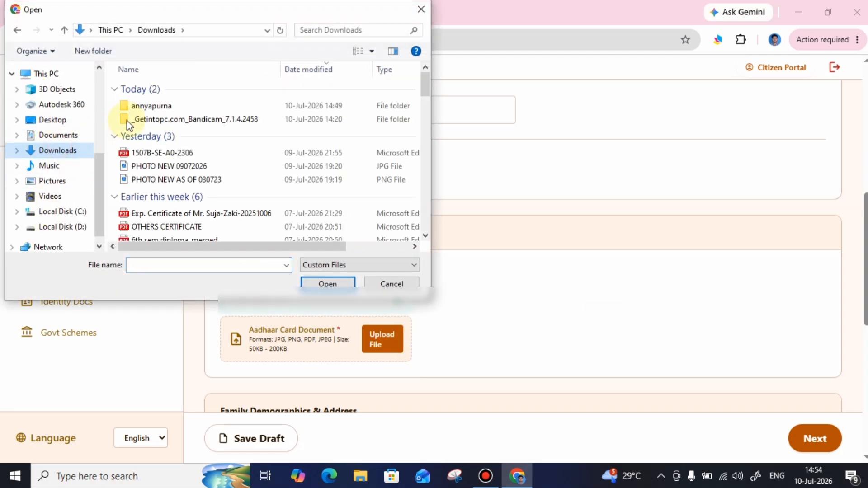
pyautogui.doubleClick(156, 105)
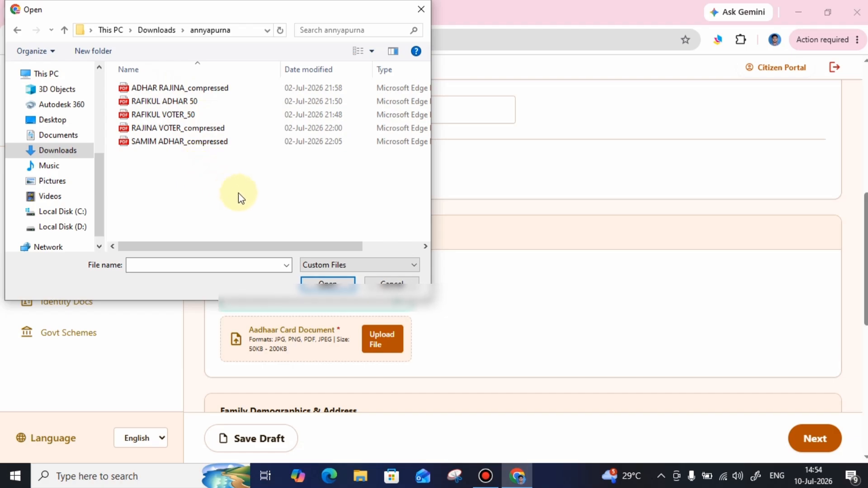
pyautogui.click(174, 105)
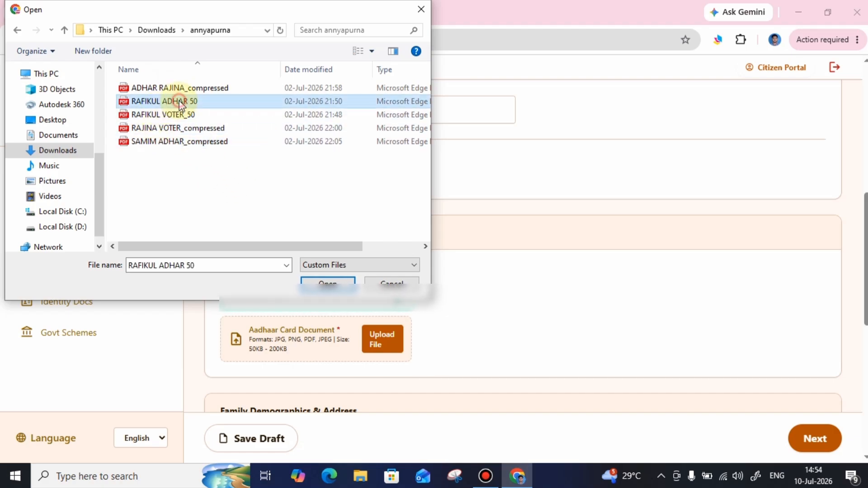
pyautogui.click(328, 281)
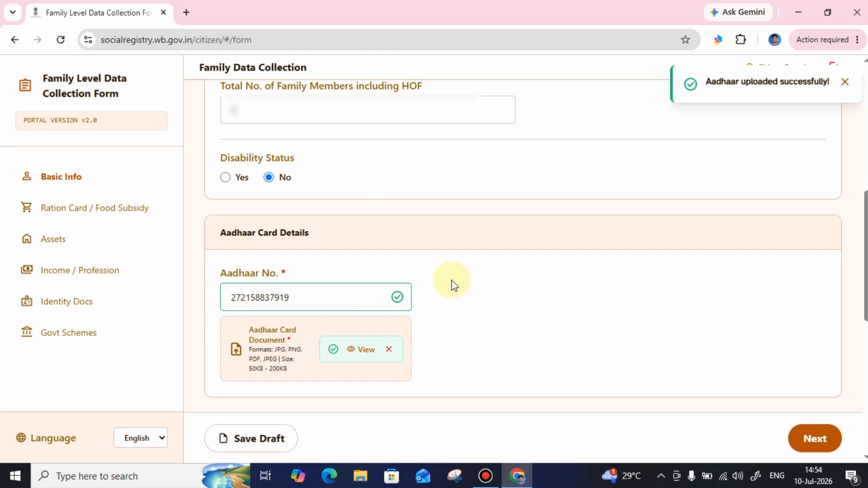
pyautogui.scroll(-3, 497, 266)
pyautogui.scroll(-1, 524, 249)
pyautogui.click(357, 165)
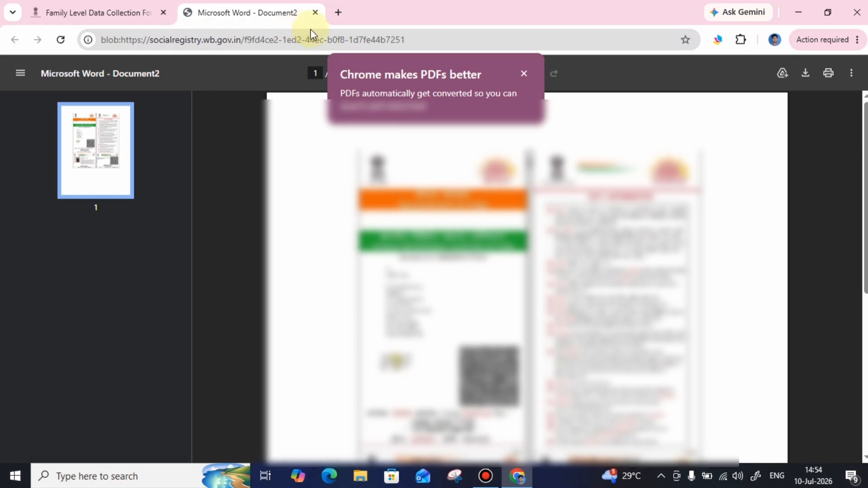
pyautogui.click(314, 12)
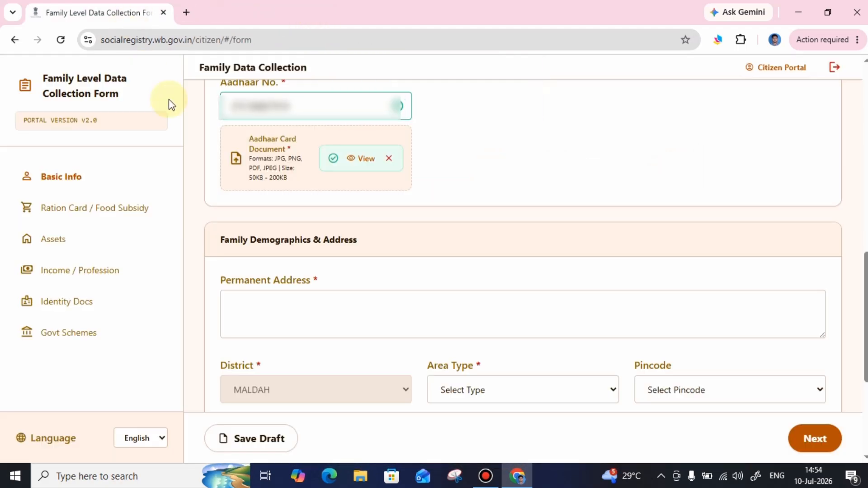
# Step: Type the family's village, post, police station and pincode into Permanent Address
pyautogui.click(343, 304)
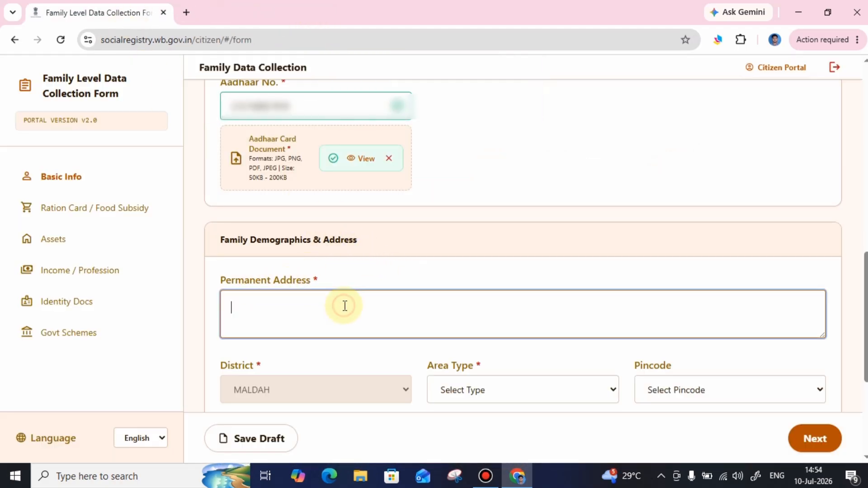
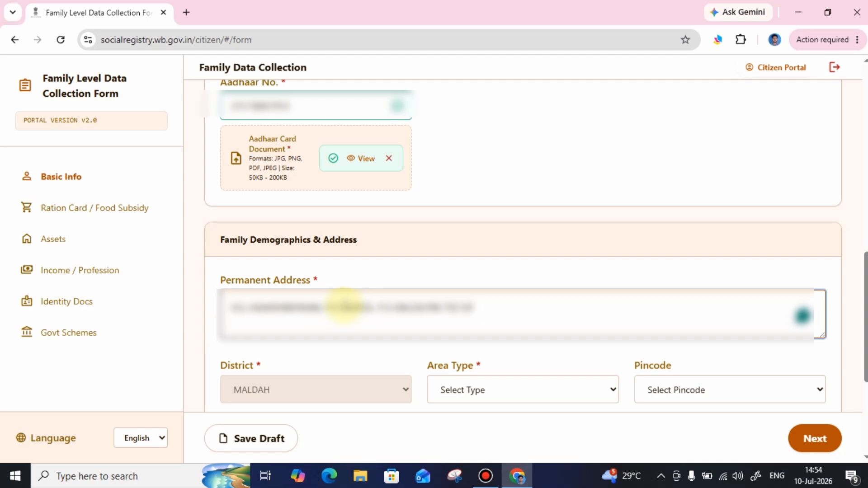
# Step: Set Area Type to Rural and Pincode to 732128
pyautogui.click(416, 282)
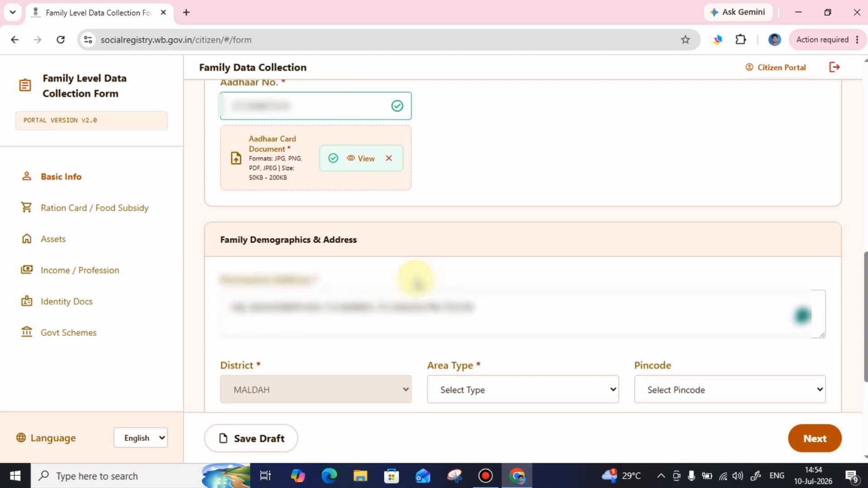
pyautogui.scroll(-3, 416, 282)
pyautogui.click(497, 262)
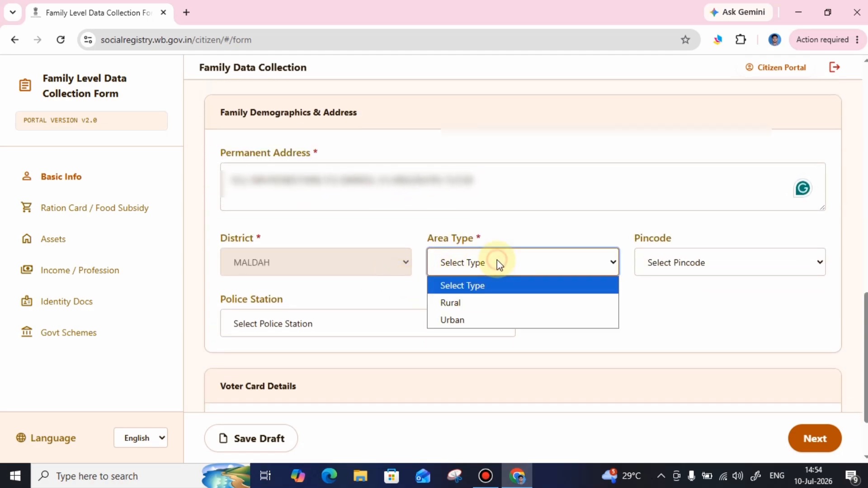
pyautogui.click(474, 309)
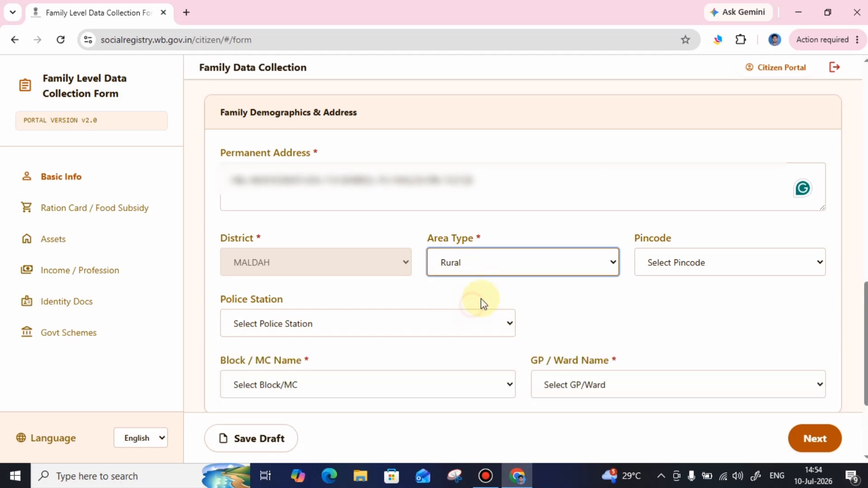
pyautogui.click(692, 261)
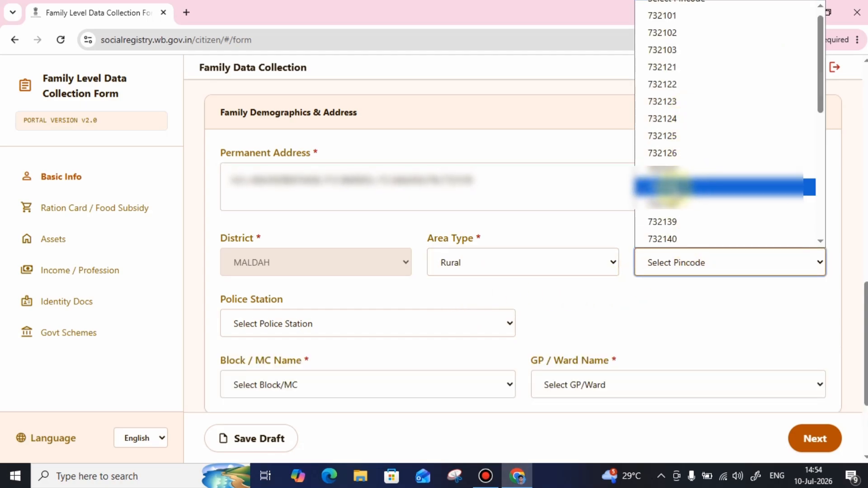
pyautogui.click(674, 187)
# Step: Choose Barkol BO as post office and Malda PS as police station
pyautogui.scroll(-1, 407, 255)
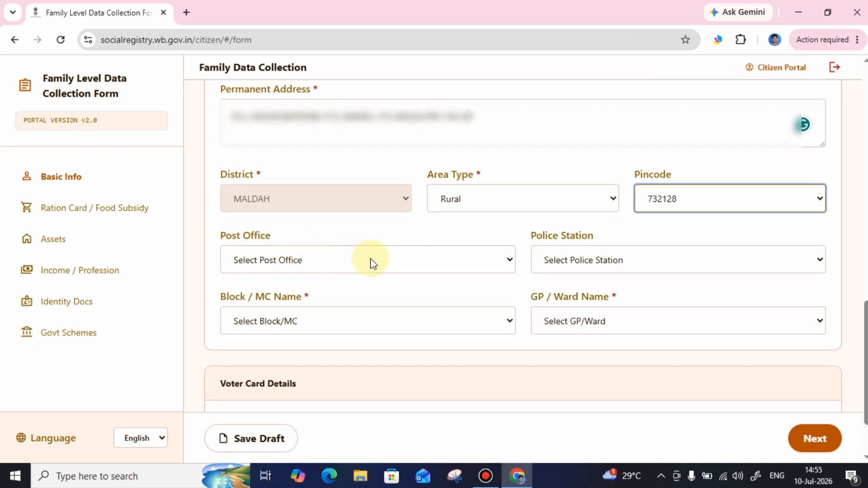
pyautogui.click(450, 267)
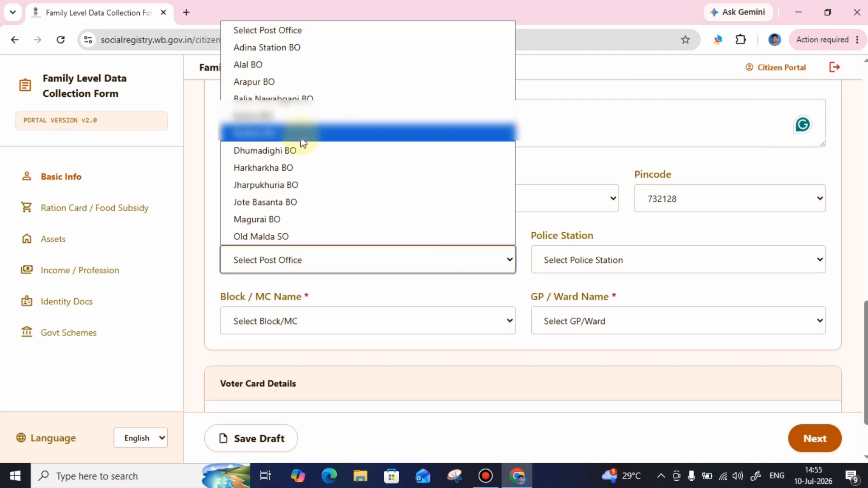
pyautogui.click(300, 115)
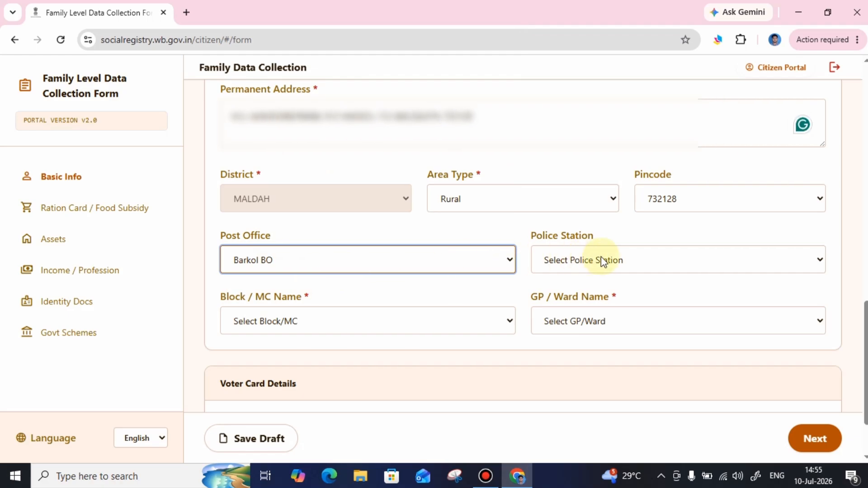
pyautogui.click(614, 259)
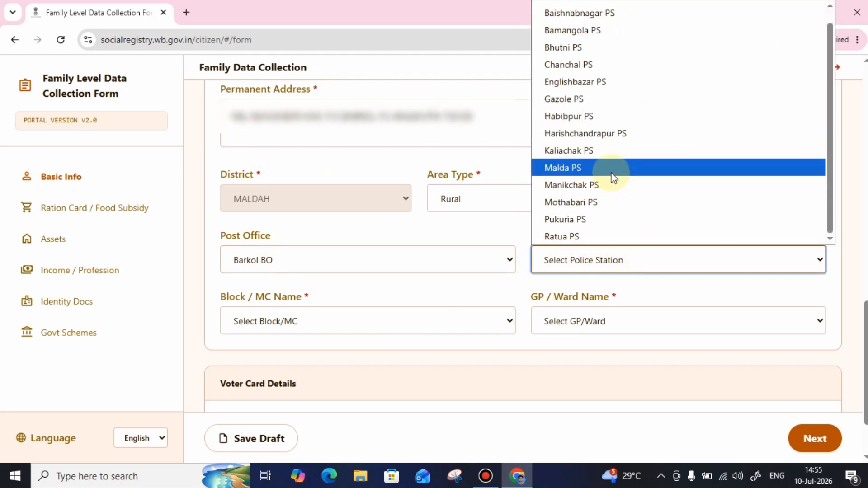
pyautogui.click(562, 168)
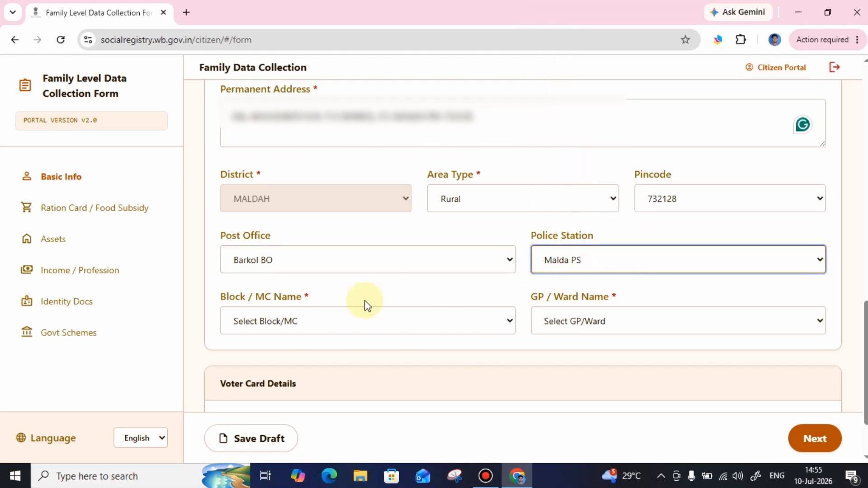
# Step: Choose OLD MALDA as Block/MC and MAHISBATHANI as GP/Ward
pyautogui.scroll(-1, 316, 294)
pyautogui.click(342, 257)
pyautogui.scroll(-1, 294, 136)
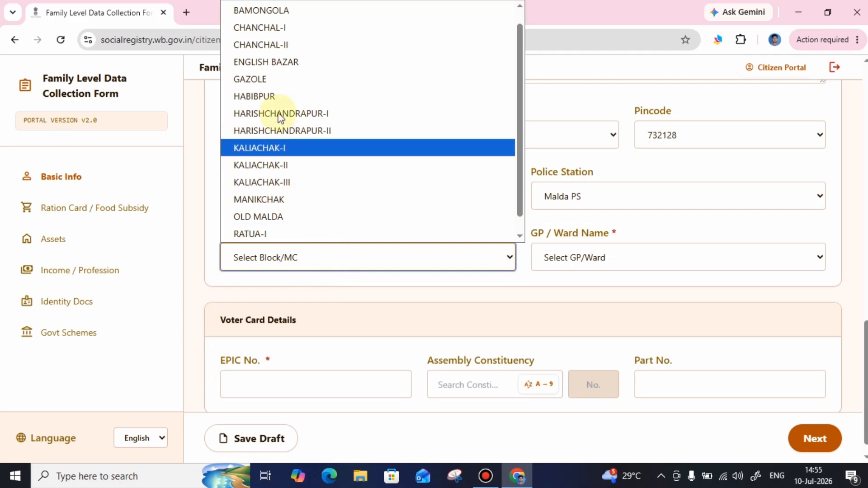
pyautogui.click(263, 217)
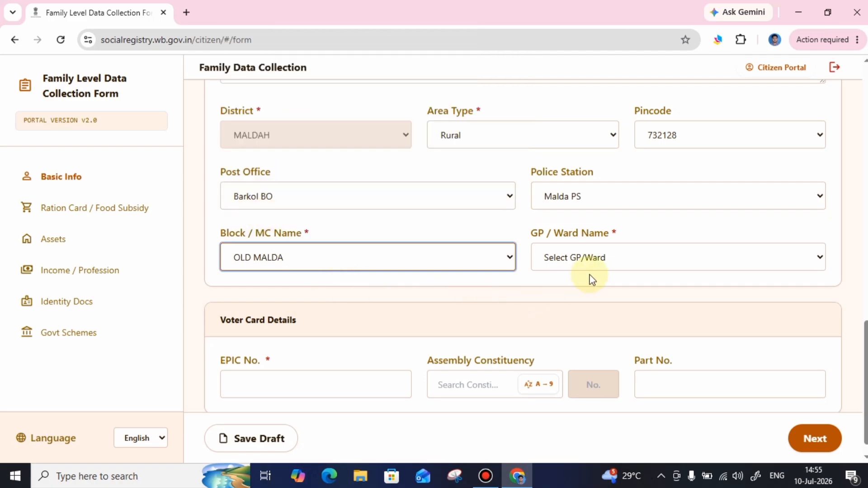
pyautogui.click(618, 260)
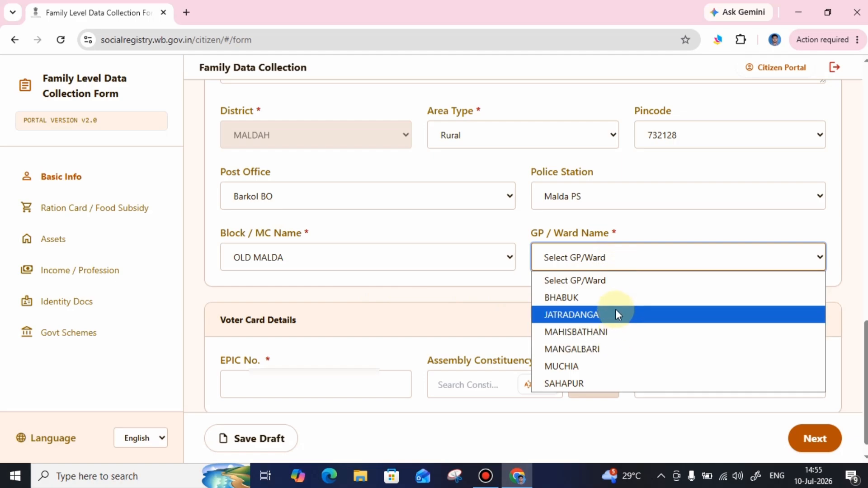
pyautogui.click(600, 331)
pyautogui.scroll(-1, 262, 312)
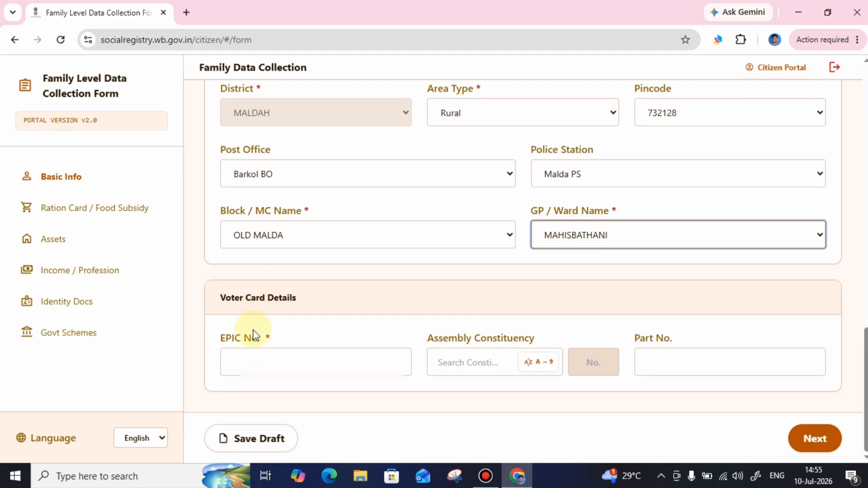
# Step: Enter the EPIC number and choose Assembly Constituency 50 - Maldaha
pyautogui.click(299, 360)
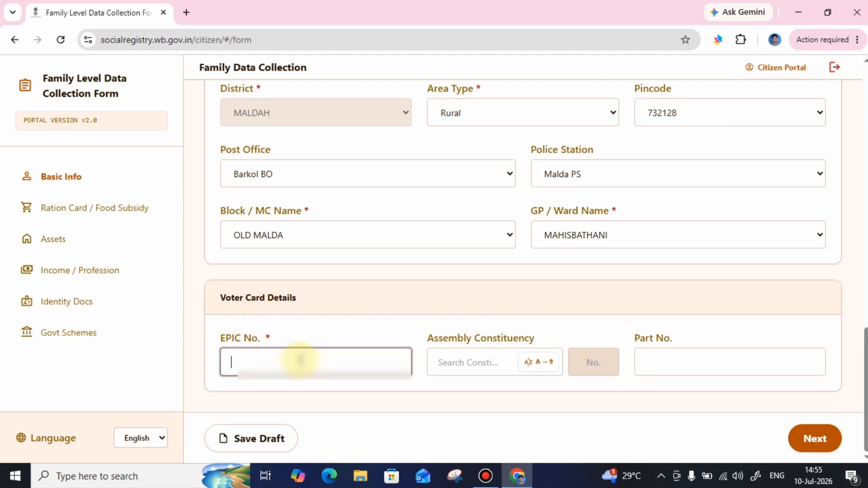
pyautogui.write('JS')
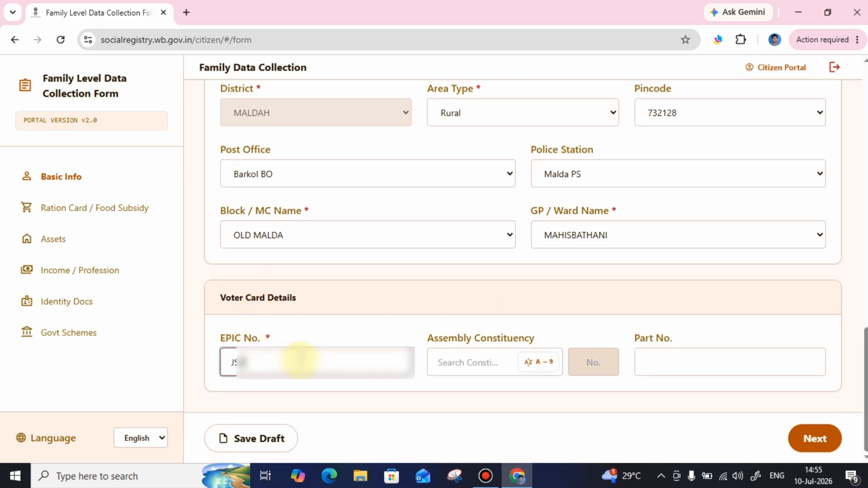
pyautogui.write('????????')
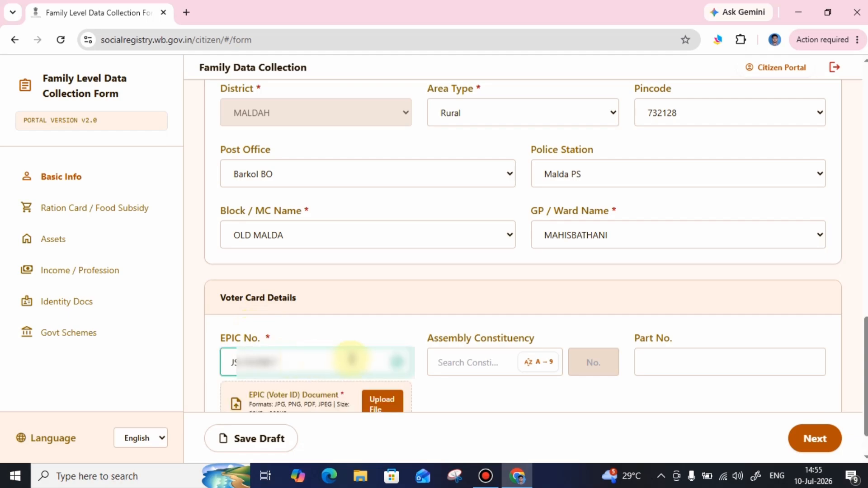
pyautogui.click(445, 362)
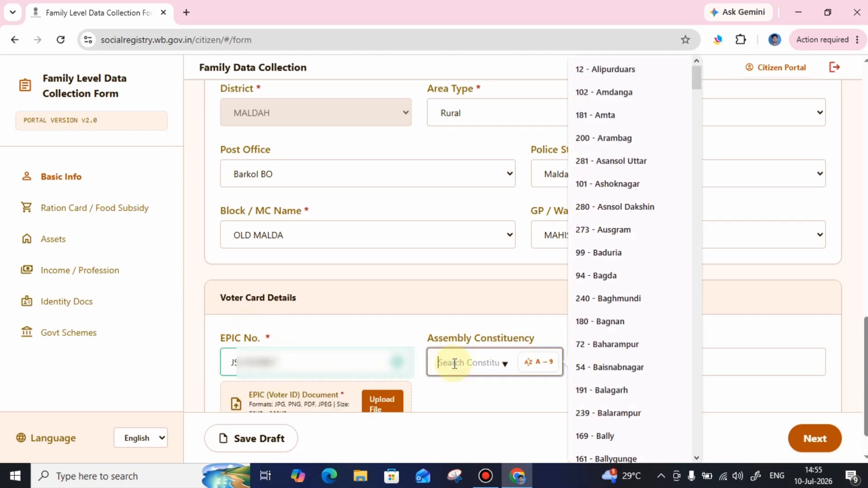
pyautogui.scroll(-10, 620, 181)
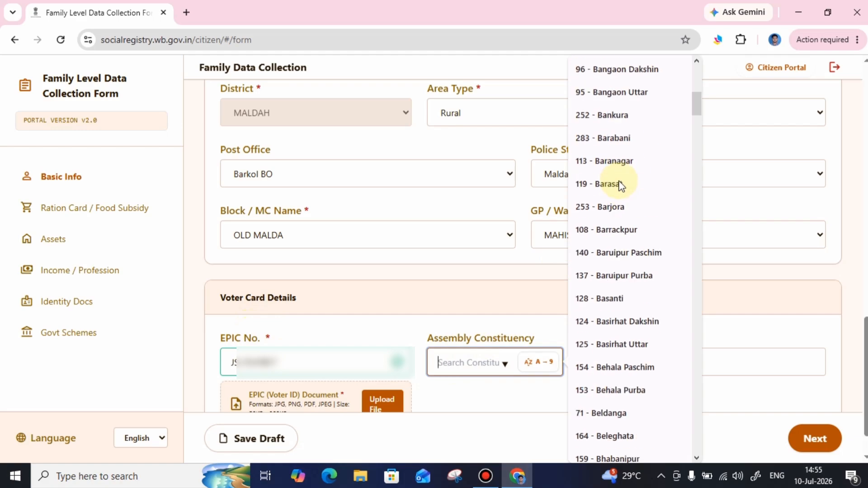
pyautogui.scroll(-10, 619, 244)
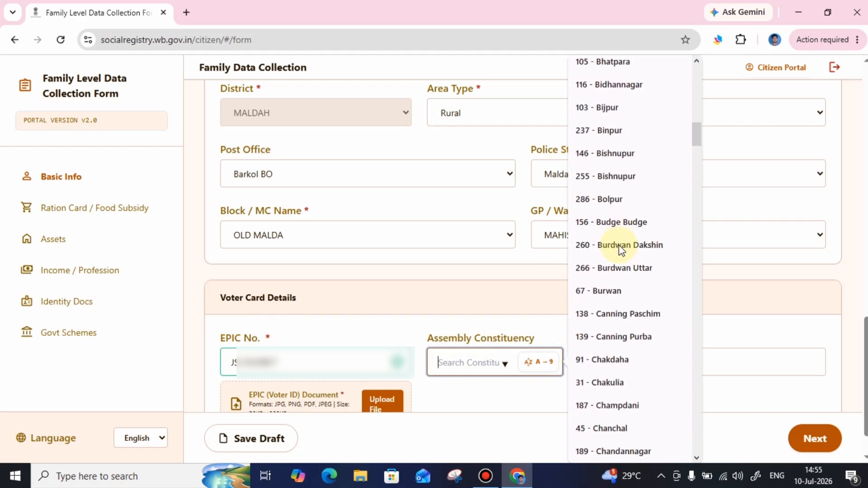
pyautogui.scroll(-15, 617, 248)
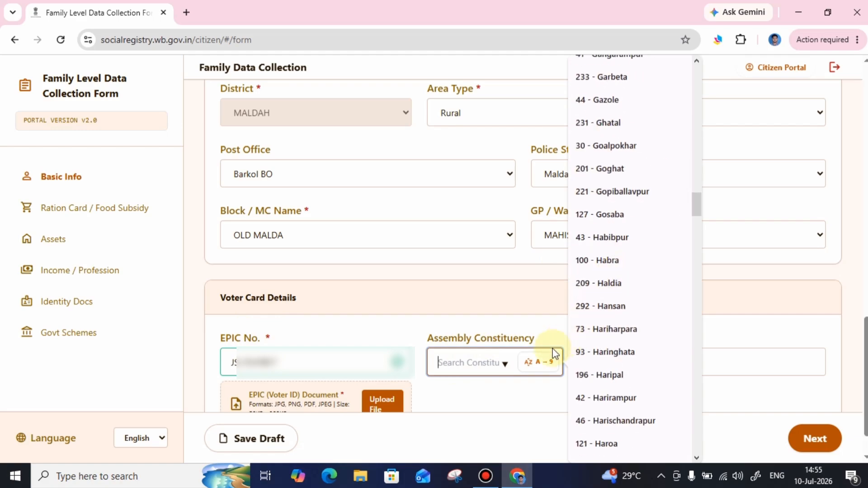
pyautogui.click(461, 360)
pyautogui.write('50')
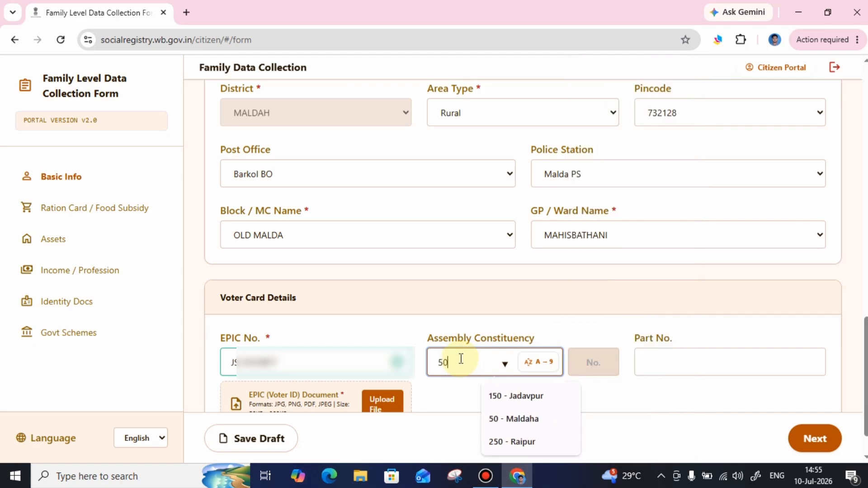
pyautogui.click(504, 419)
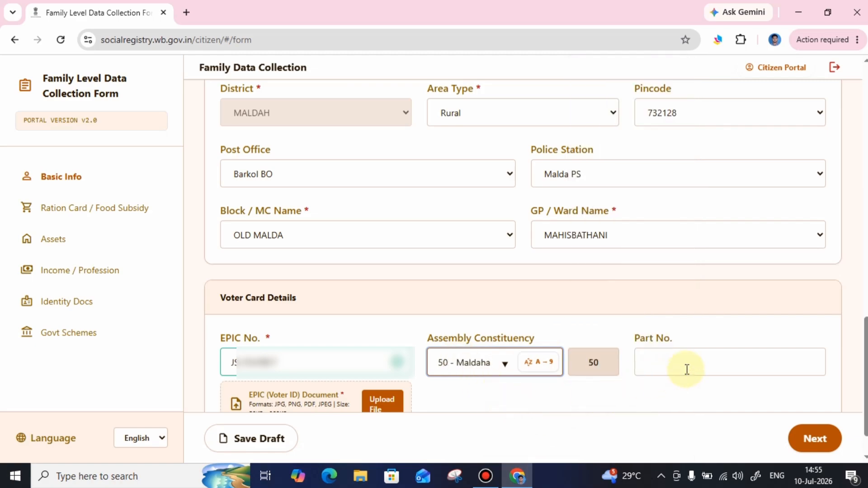
# Step: Enter Part No. 20 and select the voter ID PDF for upload
pyautogui.click(691, 363)
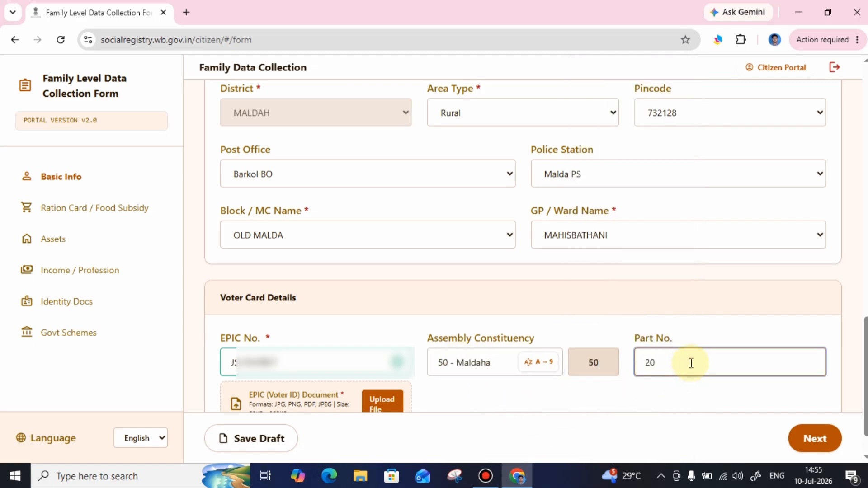
pyautogui.scroll(-1, 474, 294)
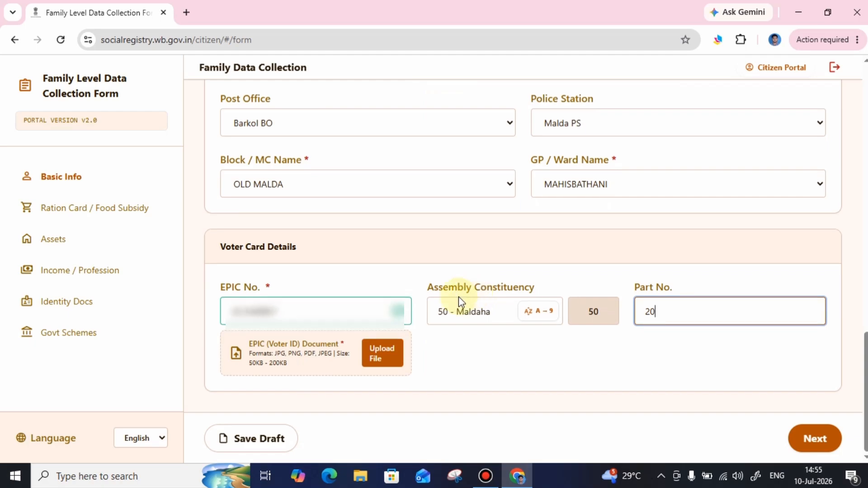
pyautogui.click(380, 359)
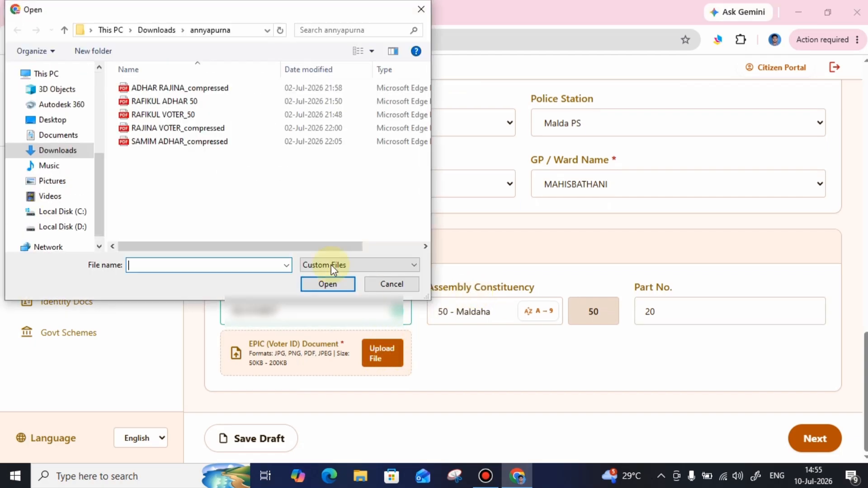
pyautogui.click(183, 115)
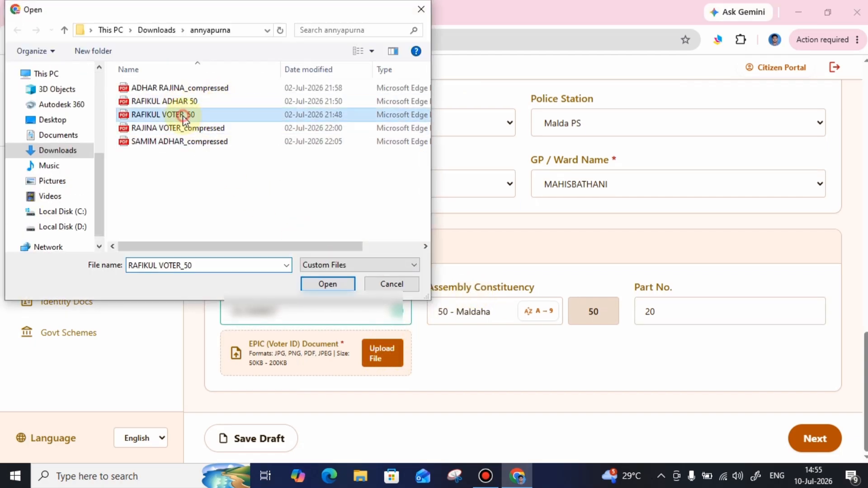
pyautogui.click(328, 284)
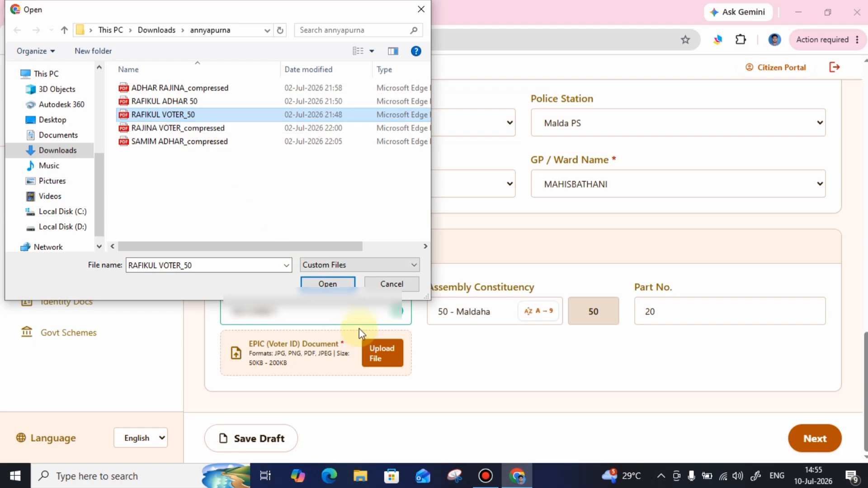
pyautogui.click(329, 283)
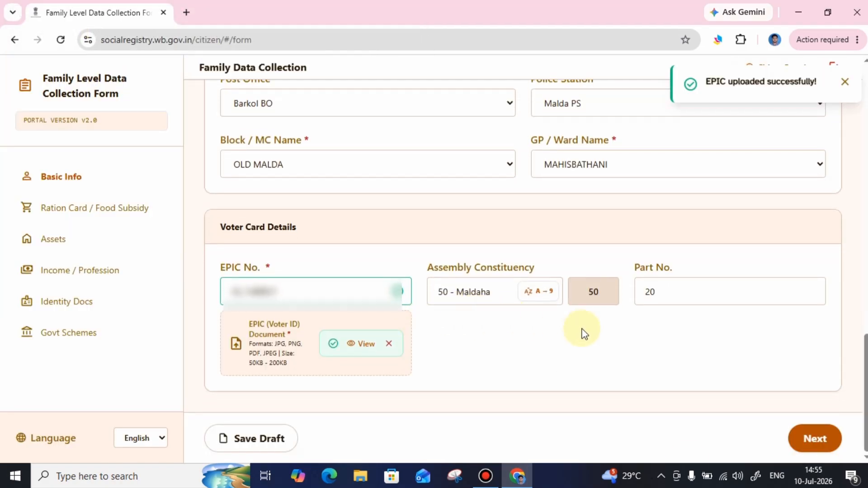
pyautogui.scroll(10, 500, 294)
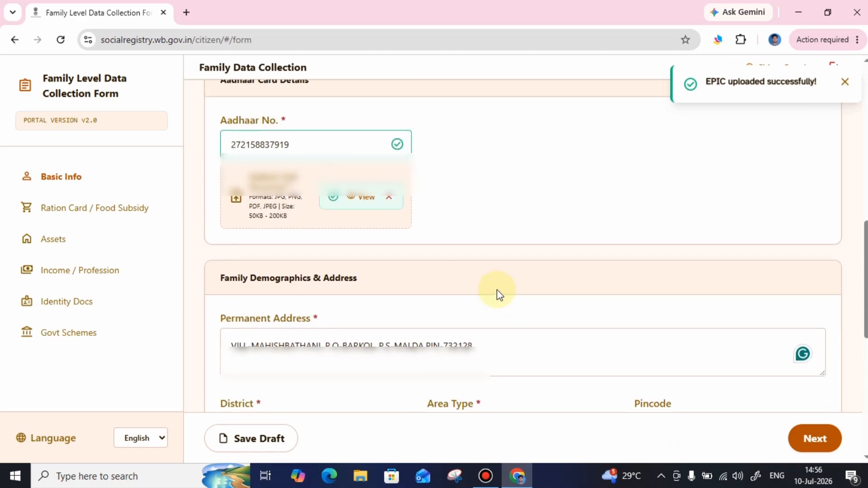
pyautogui.scroll(8, 449, 266)
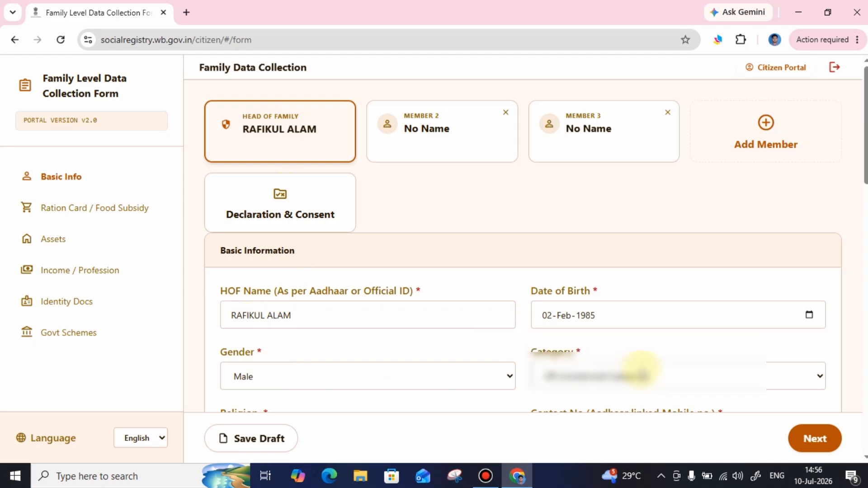
pyautogui.scroll(-3, 516, 317)
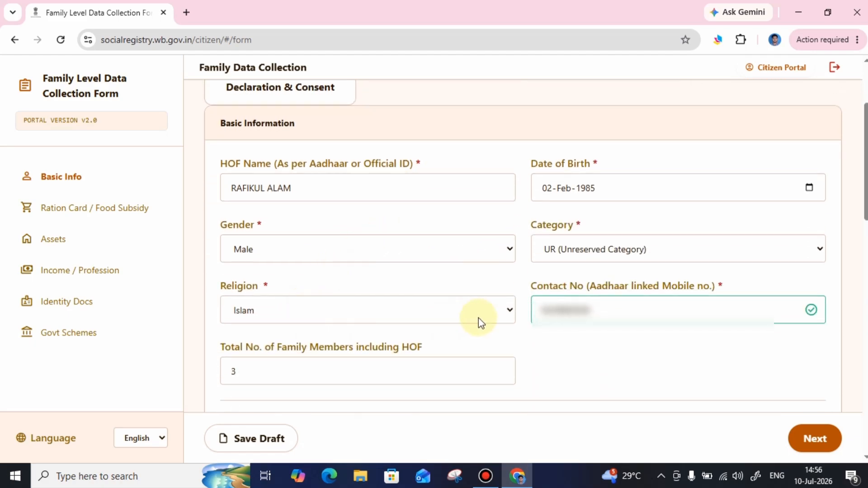
pyautogui.scroll(-3, 313, 353)
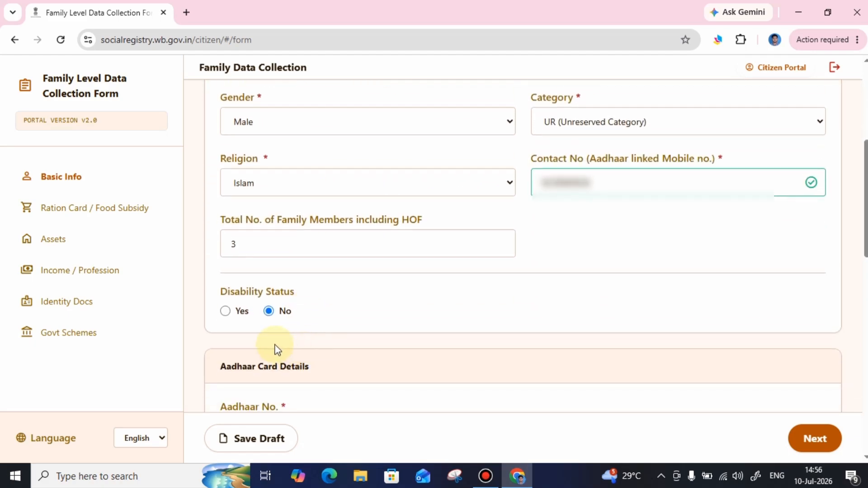
pyautogui.scroll(-3, 253, 317)
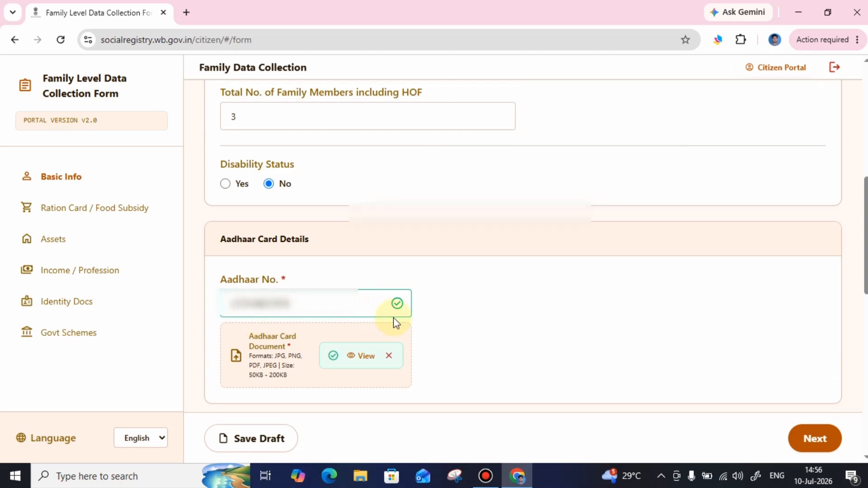
pyautogui.scroll(-2, 393, 318)
pyautogui.scroll(-2, 391, 318)
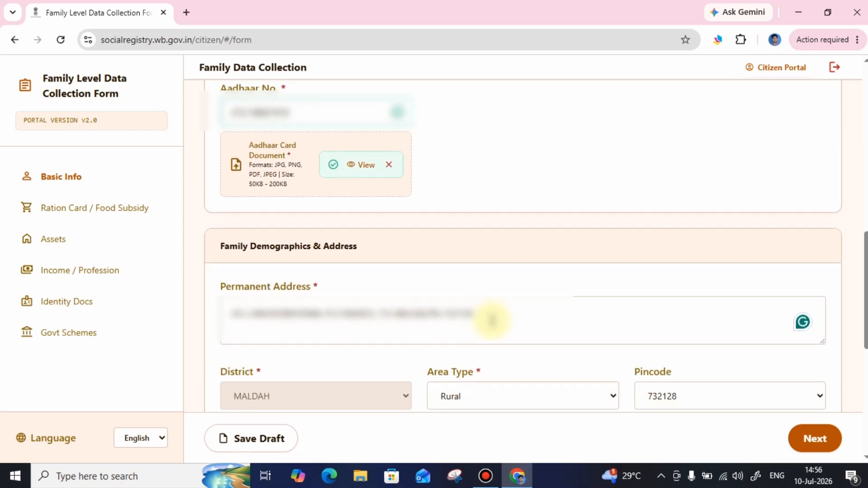
pyautogui.scroll(-3, 691, 328)
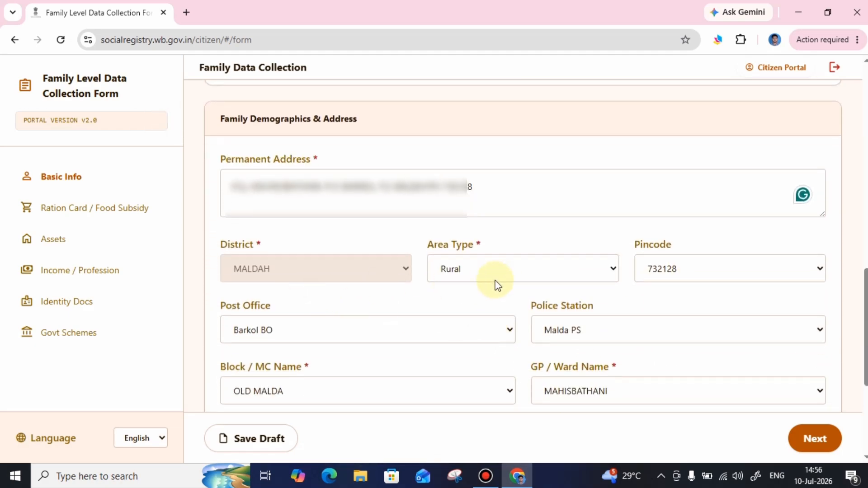
pyautogui.scroll(-3, 475, 335)
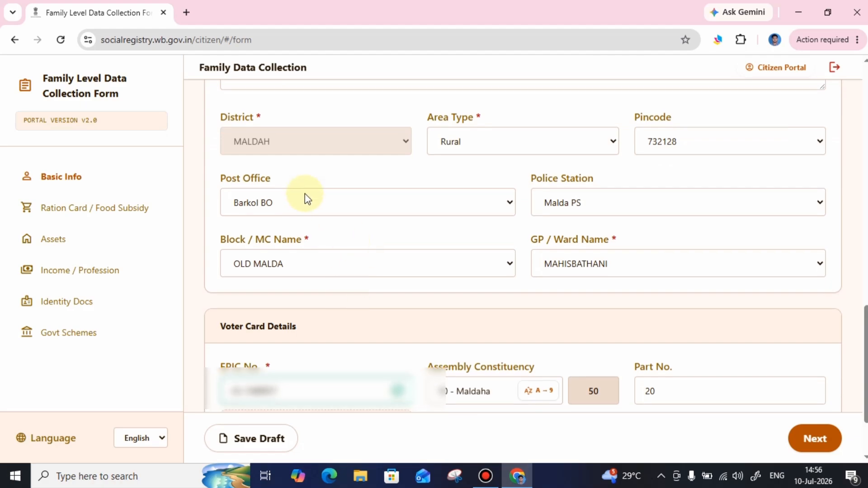
pyautogui.scroll(-2, 336, 329)
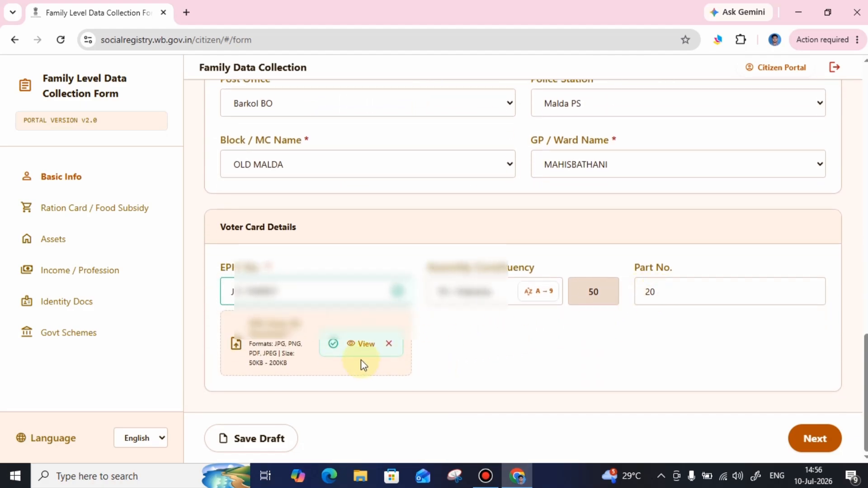
# Step: Check the uploaded EPIC voter ID PDF in a separate tab, then return to the family form
pyautogui.click(361, 344)
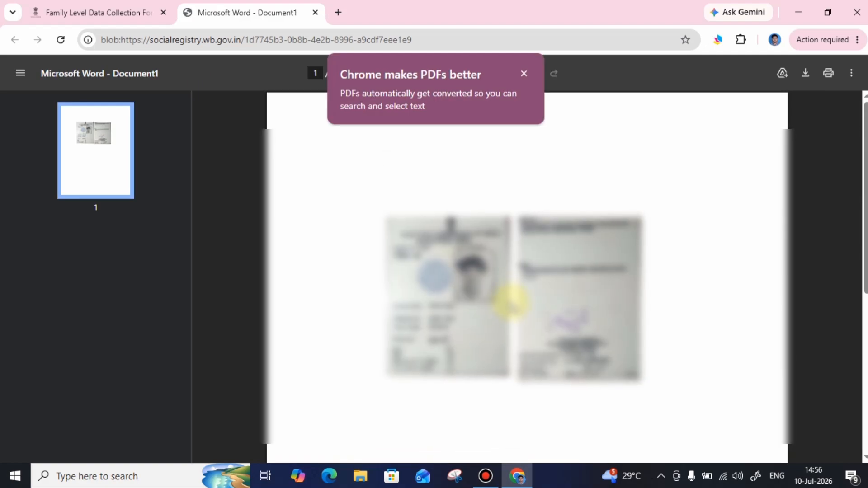
pyautogui.scroll(3, 510, 305)
pyautogui.scroll(-3, 509, 304)
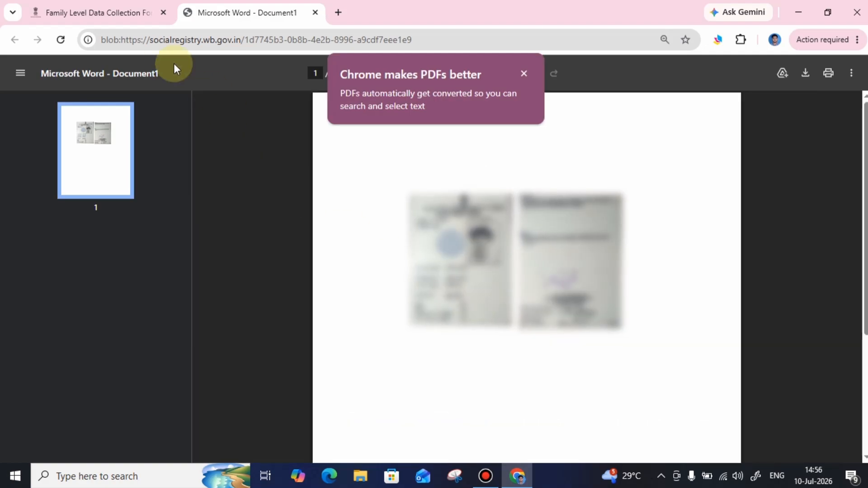
pyautogui.click(101, 14)
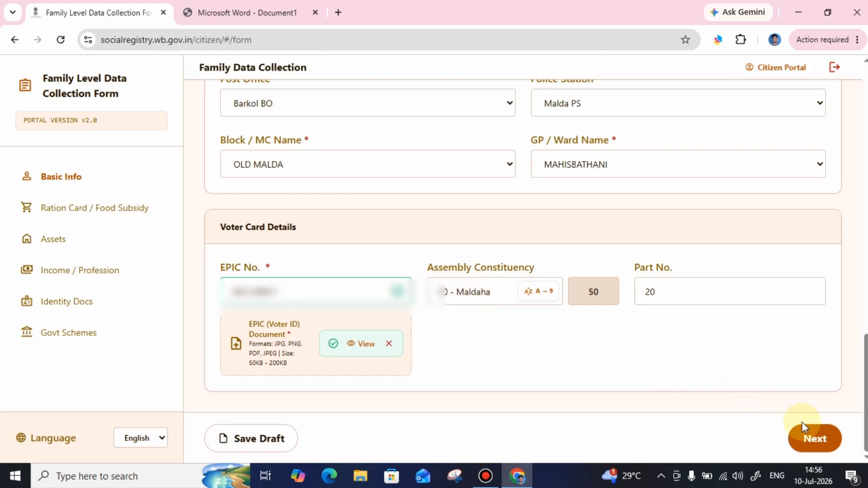
# Step: Answer Yes to a digital ration card, choose PHH, enter the card number, and continue to Assets
pyautogui.click(812, 435)
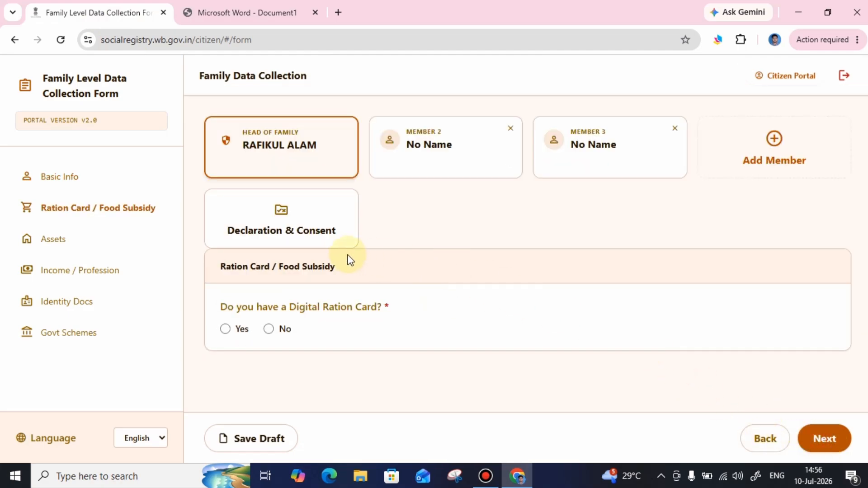
pyautogui.click(248, 335)
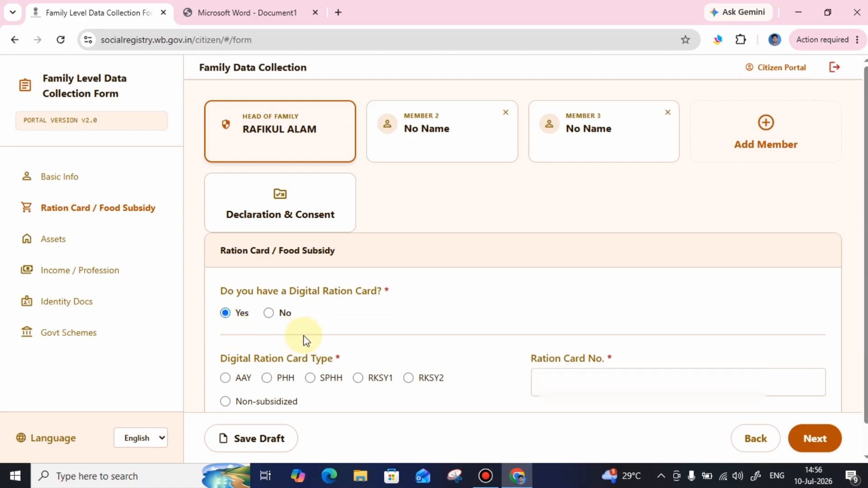
pyautogui.scroll(-1, 353, 330)
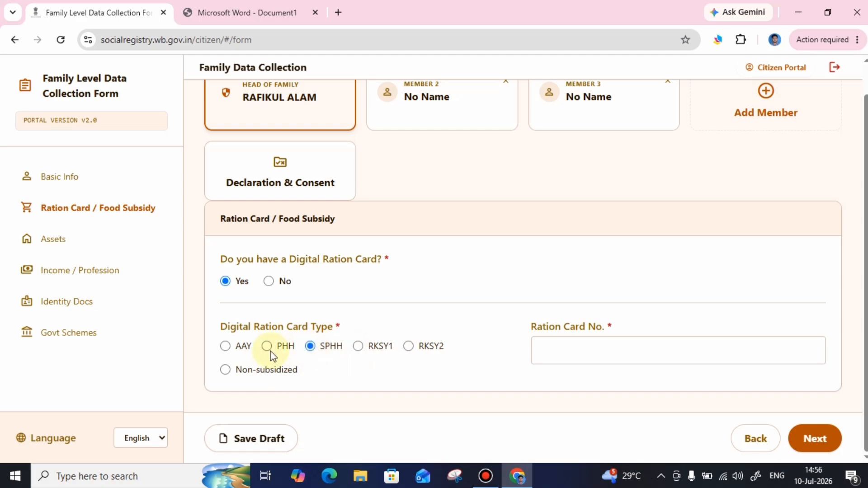
pyautogui.click(583, 349)
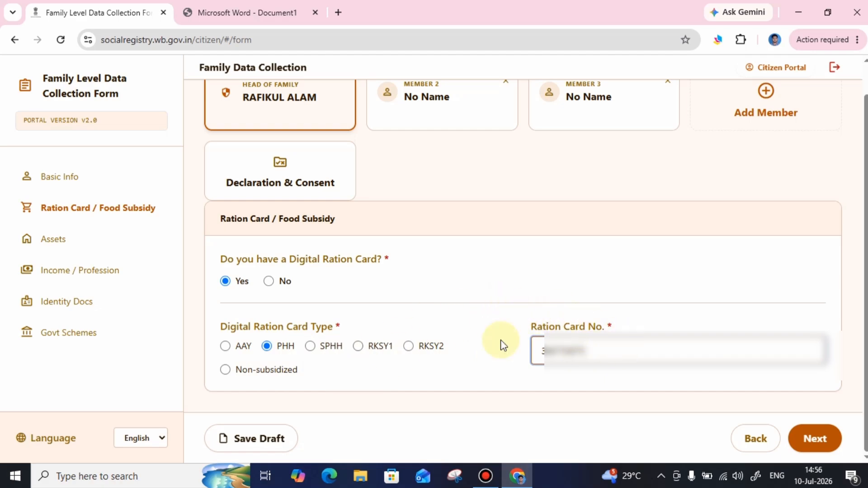
pyautogui.click(797, 432)
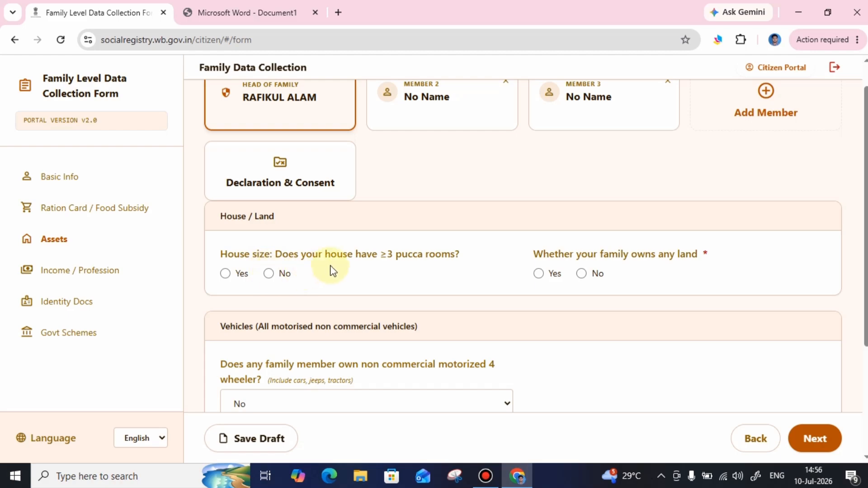
# Step: Answer Yes to 3+ pucca rooms and owning land, enter 15 decimals landholding, keep four-wheeler No
pyautogui.click(223, 273)
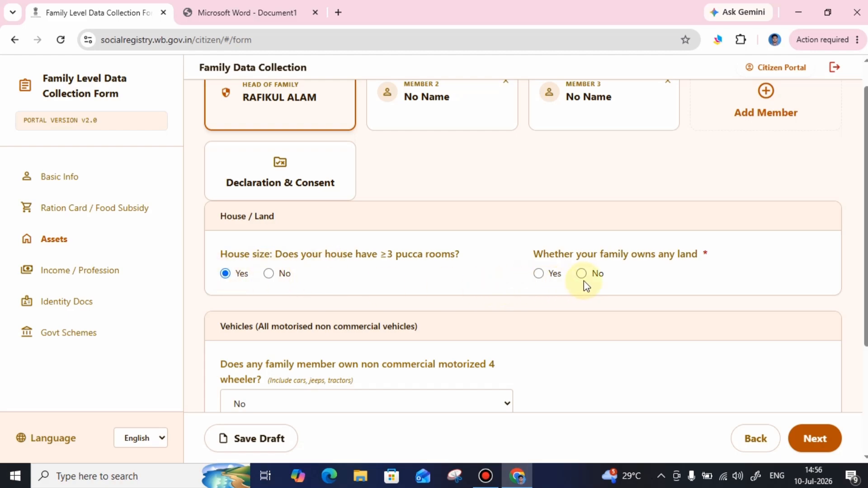
pyautogui.click(549, 275)
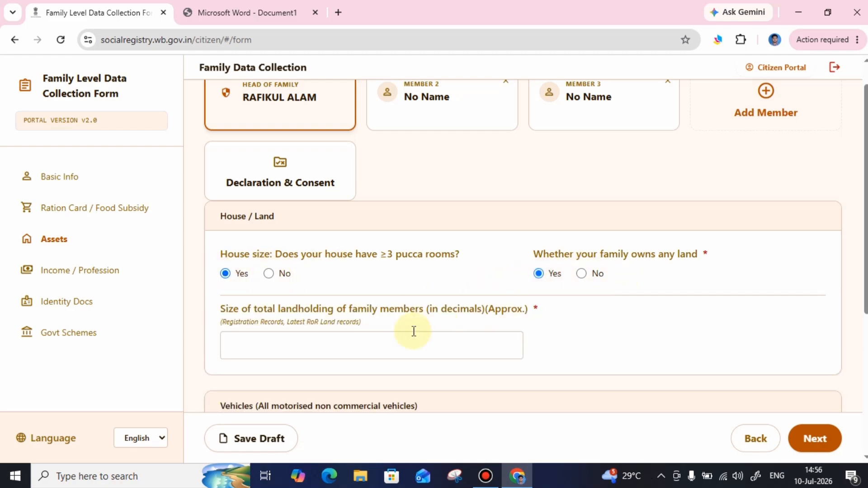
pyautogui.click(355, 346)
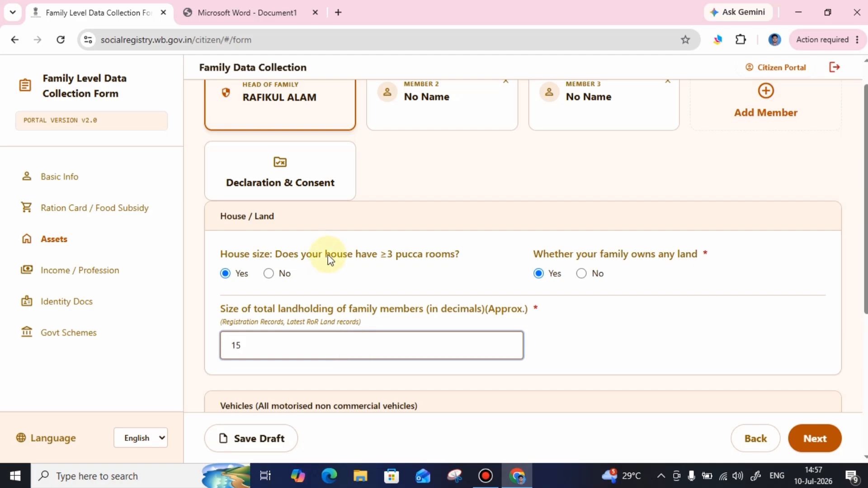
pyautogui.click(625, 324)
pyautogui.scroll(-4, 475, 318)
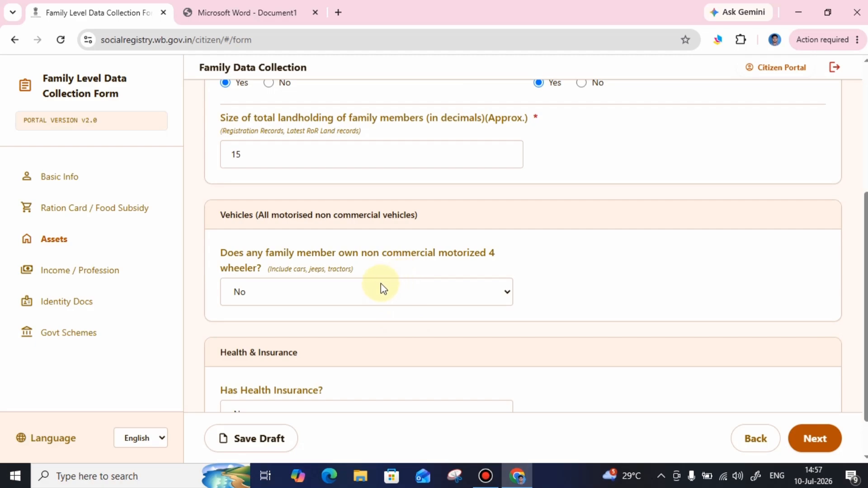
pyautogui.click(381, 284)
pyautogui.click(291, 316)
pyautogui.scroll(-1, 374, 297)
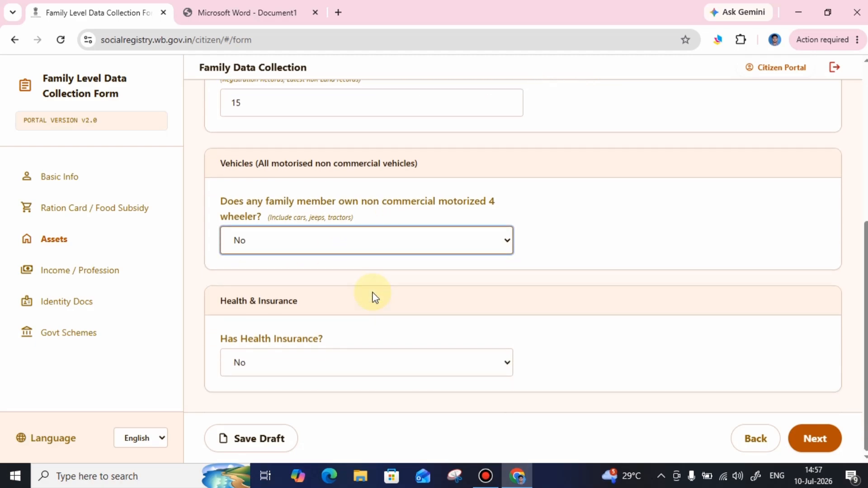
# Step: Answer Yes to health insurance and choose Government type with the Swasthya Sathi scheme
pyautogui.click(289, 356)
pyautogui.click(251, 399)
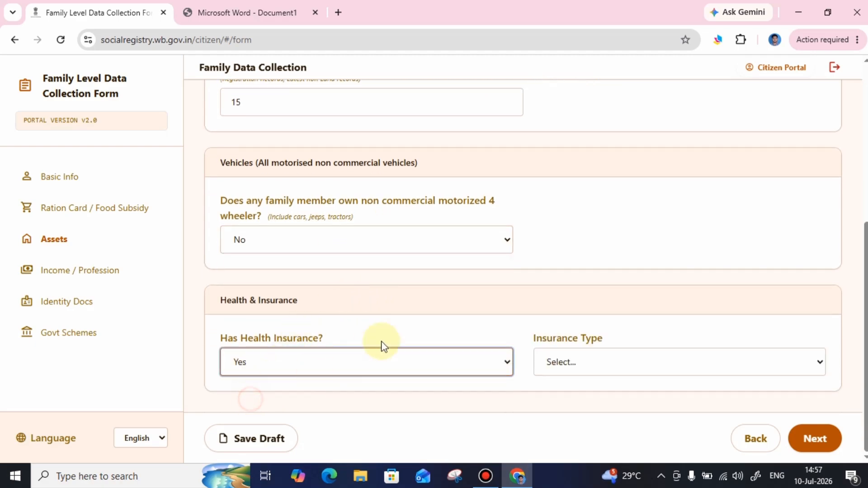
pyautogui.click(599, 362)
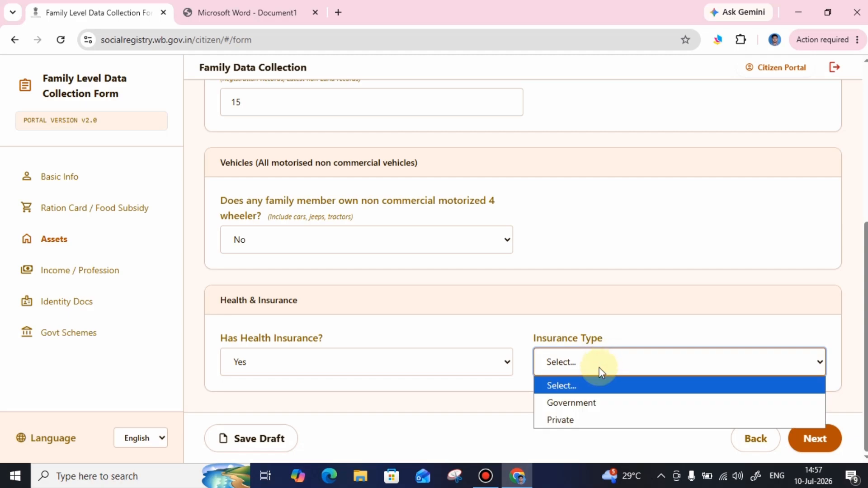
pyautogui.click(575, 402)
pyautogui.scroll(-2, 356, 248)
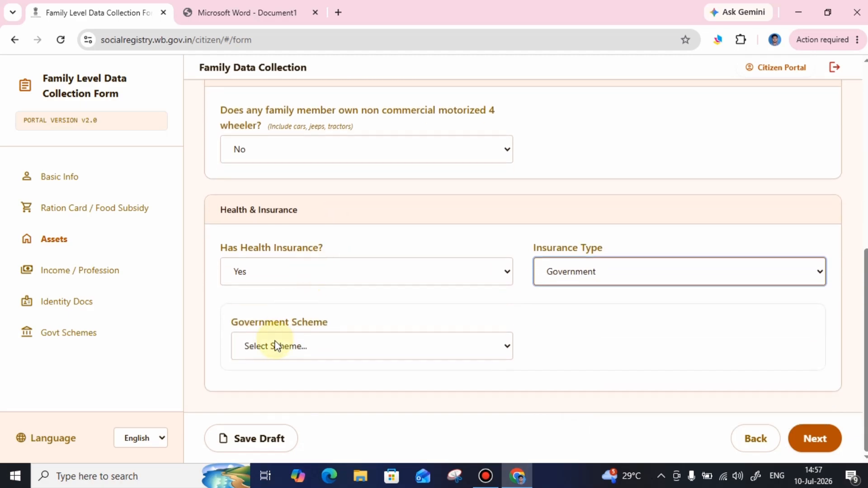
pyautogui.click(277, 347)
pyautogui.click(283, 386)
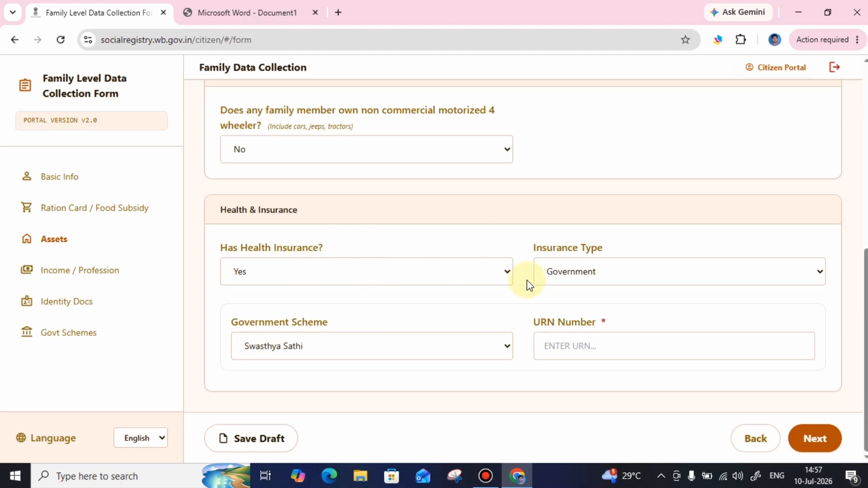
# Step: Confirm Government and Swasthya Sathi, enter the URN number, and continue to Income / Profession
pyautogui.click(605, 274)
pyautogui.click(605, 275)
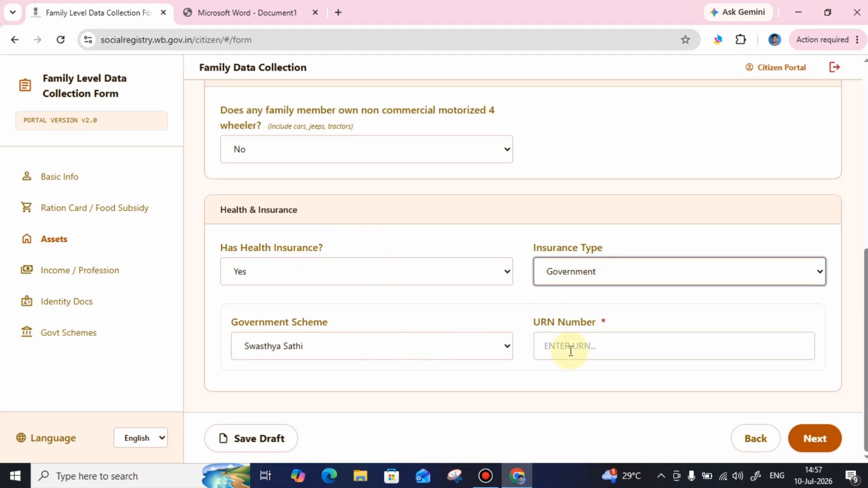
pyautogui.click(597, 348)
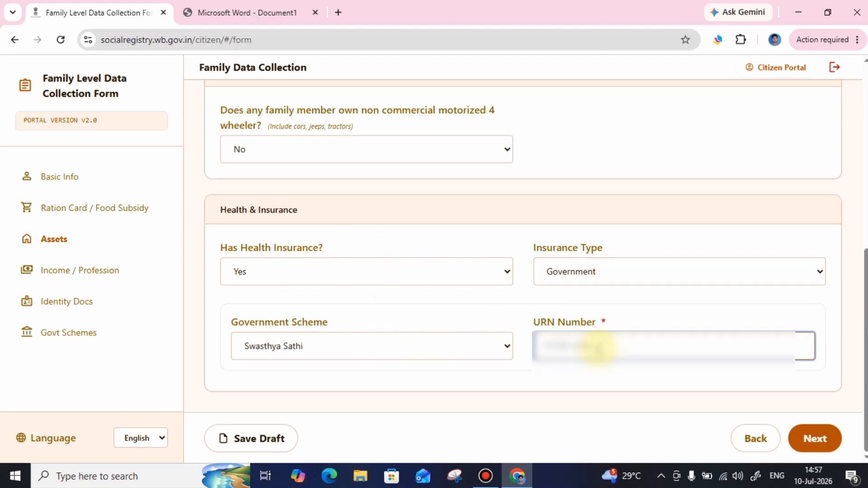
pyautogui.click(449, 355)
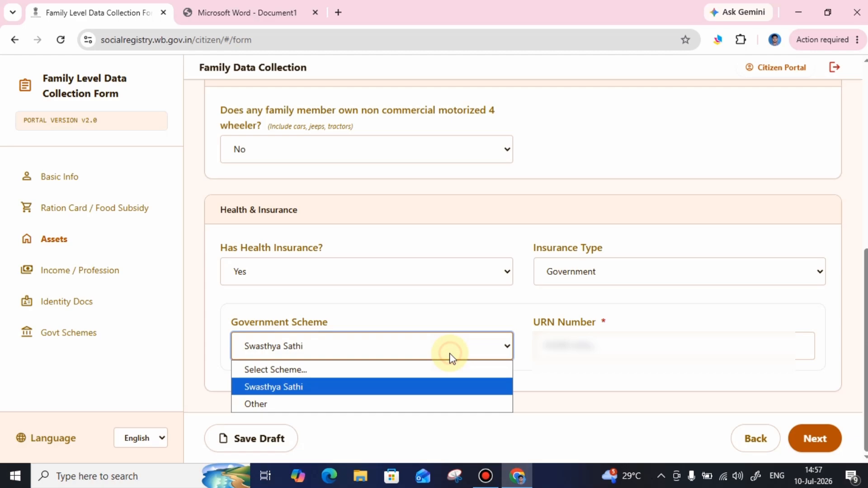
pyautogui.click(294, 387)
pyautogui.click(554, 342)
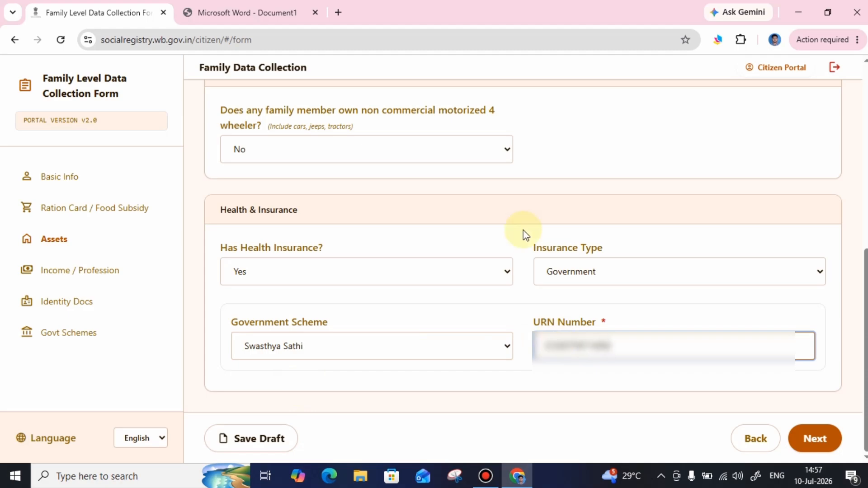
pyautogui.click(822, 445)
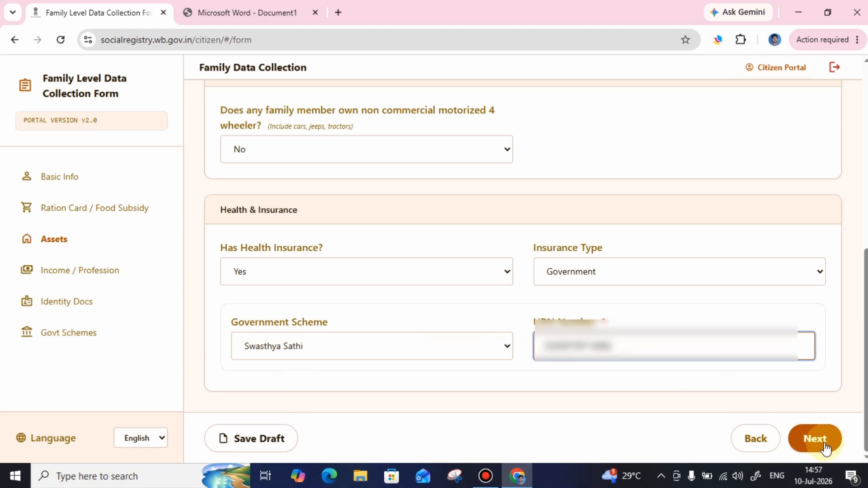
pyautogui.scroll(7, 461, 262)
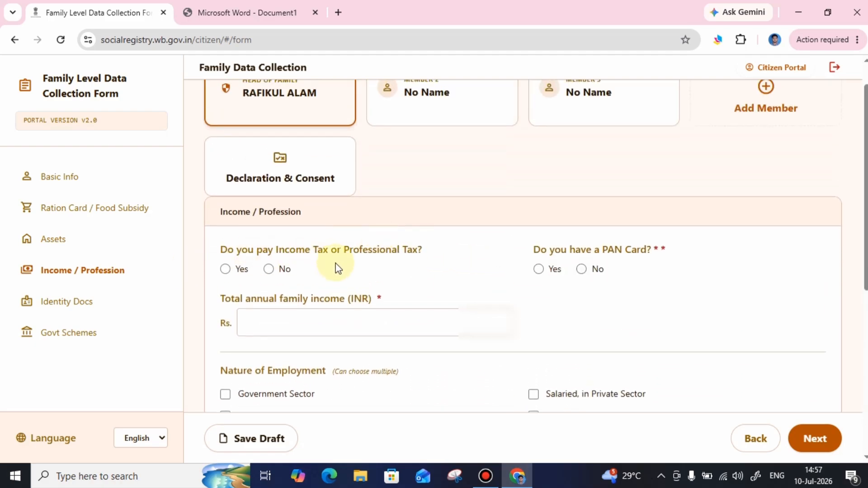
# Step: Answer No to income tax, Yes to PAN with its number, and enter annual income 120000
pyautogui.click(277, 270)
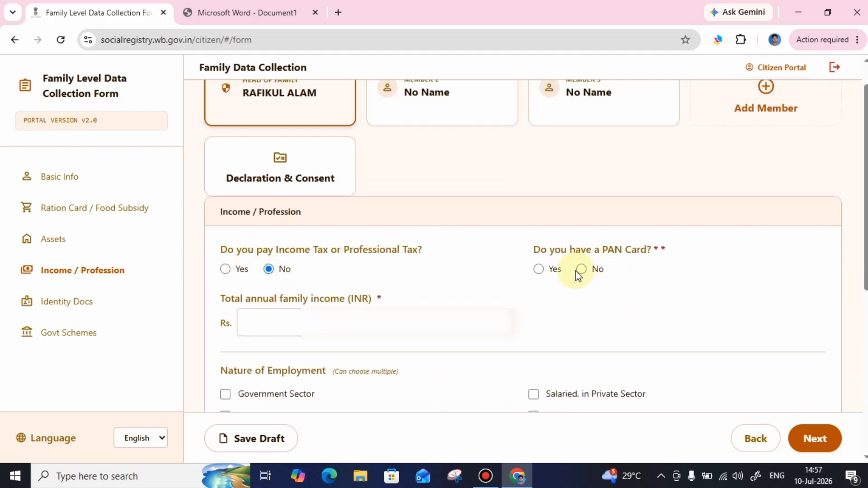
pyautogui.click(541, 271)
pyautogui.click(273, 329)
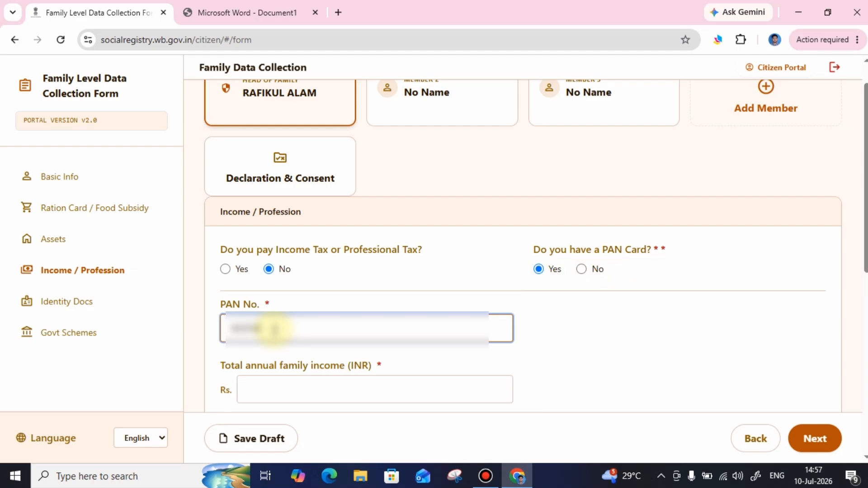
pyautogui.write('???')
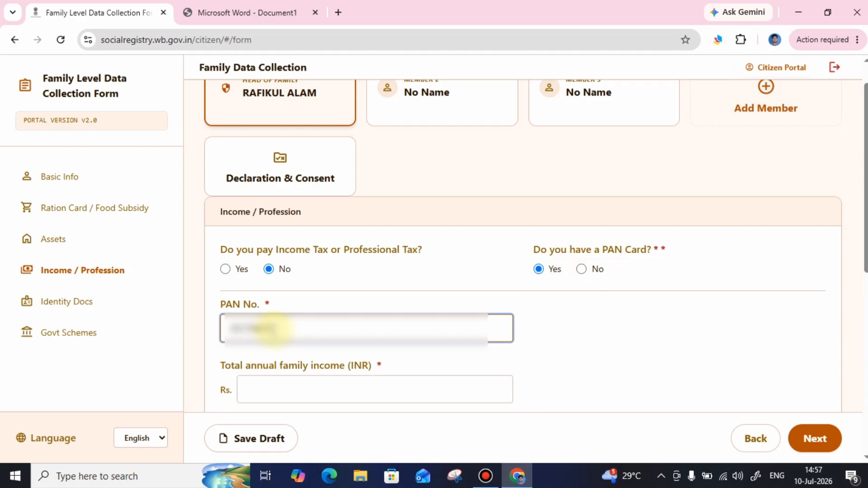
pyautogui.write('??')
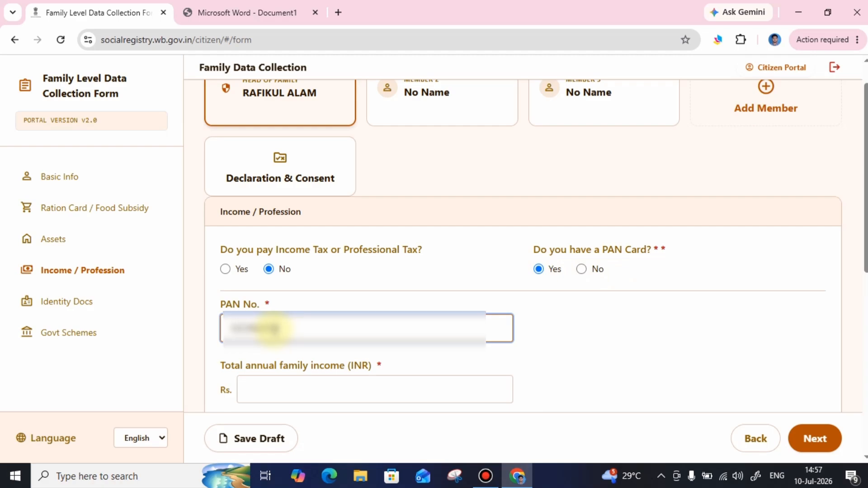
pyautogui.write('?')
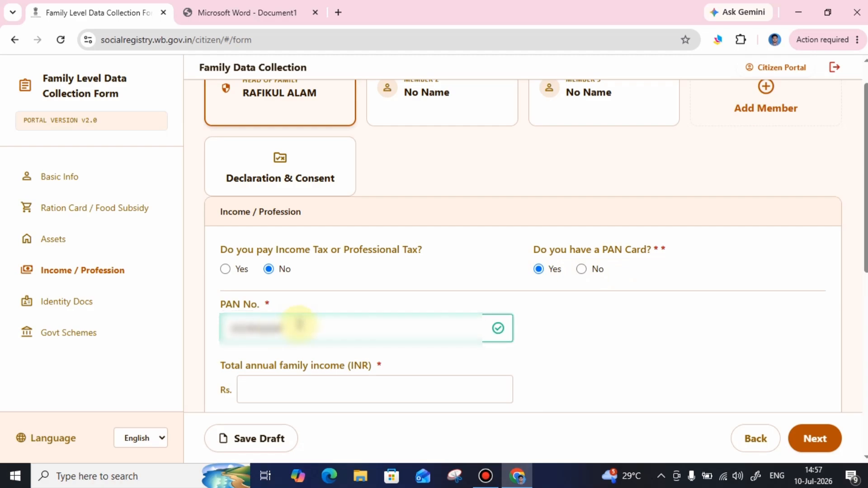
pyautogui.scroll(-1, 410, 300)
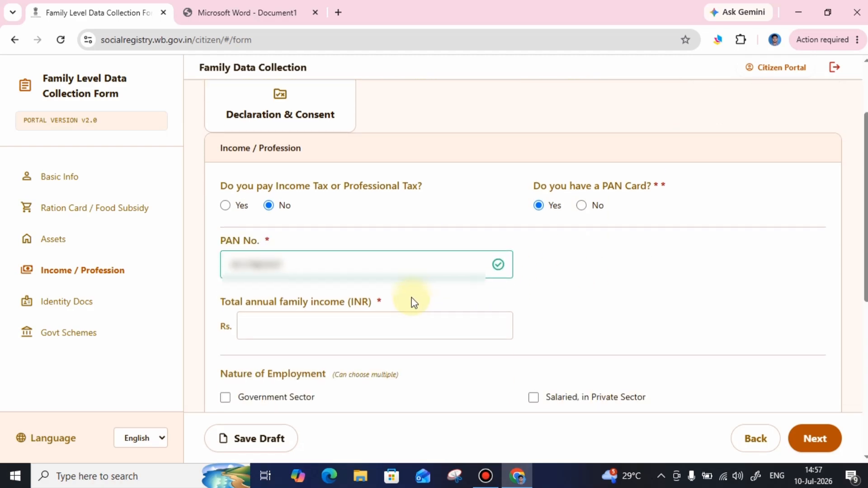
pyautogui.click(331, 320)
pyautogui.write('120000')
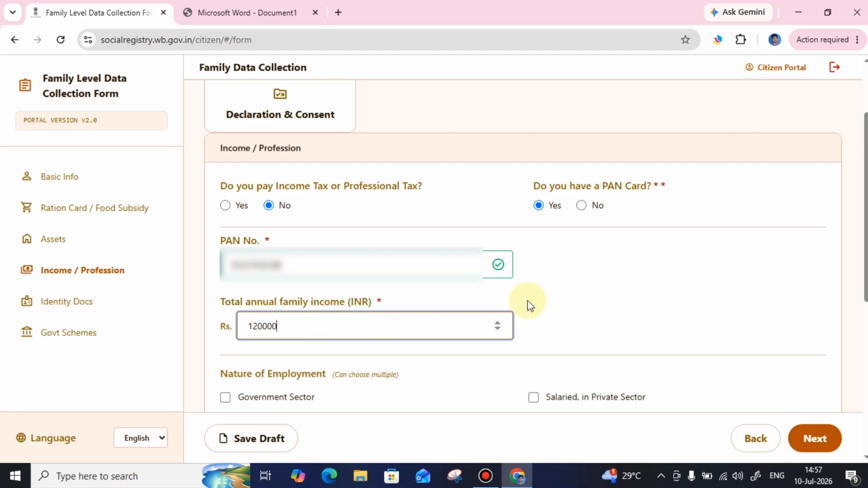
pyautogui.click(598, 266)
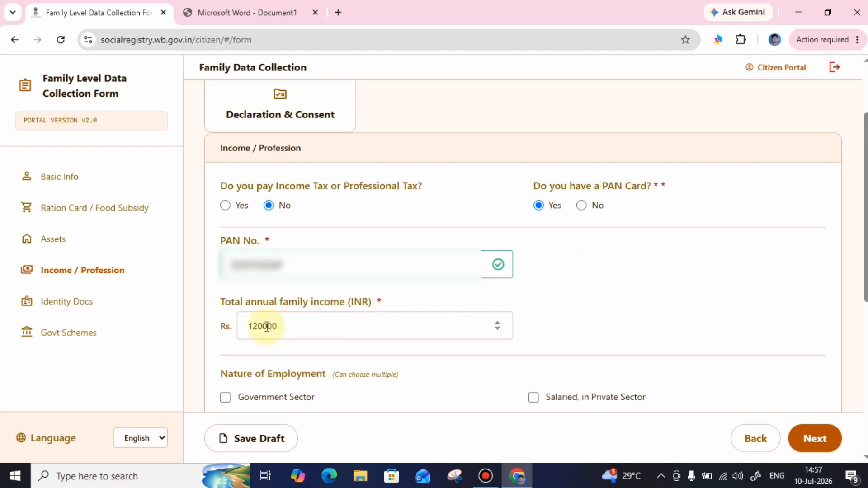
# Step: Mark Migrant Labourer, choose Lower than 10th, answer No to constitutional posts, and continue
pyautogui.scroll(-2, 500, 291)
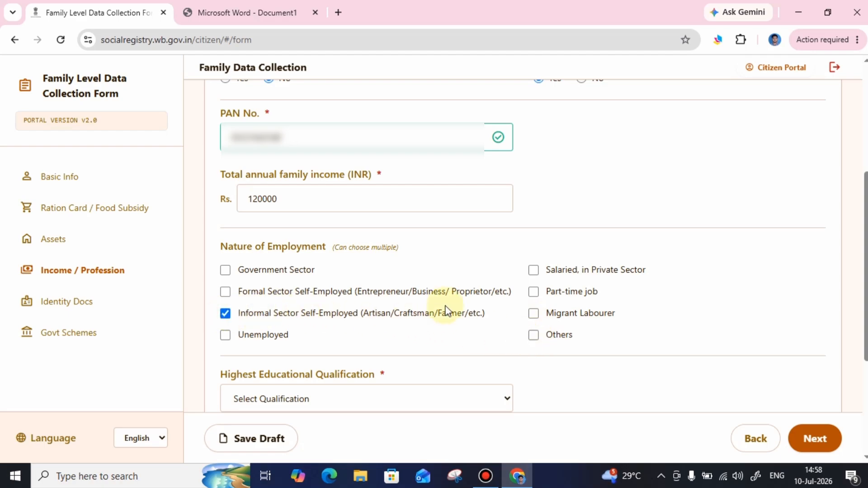
pyautogui.scroll(-1, 469, 300)
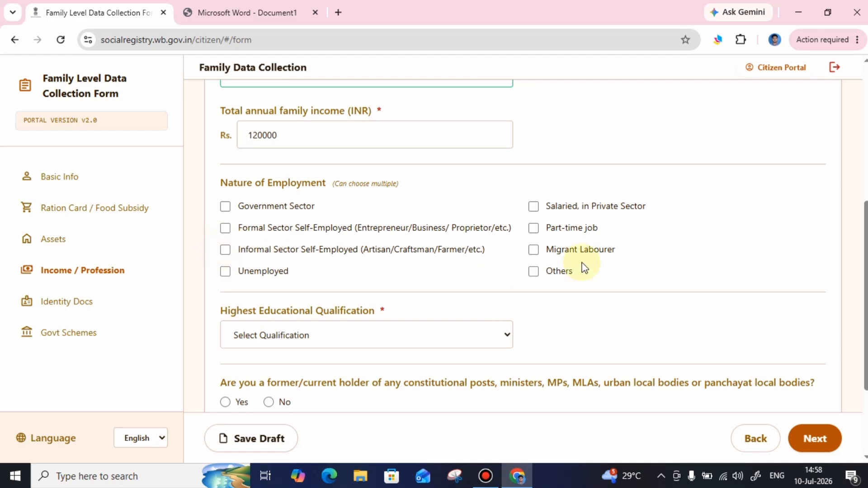
pyautogui.click(533, 251)
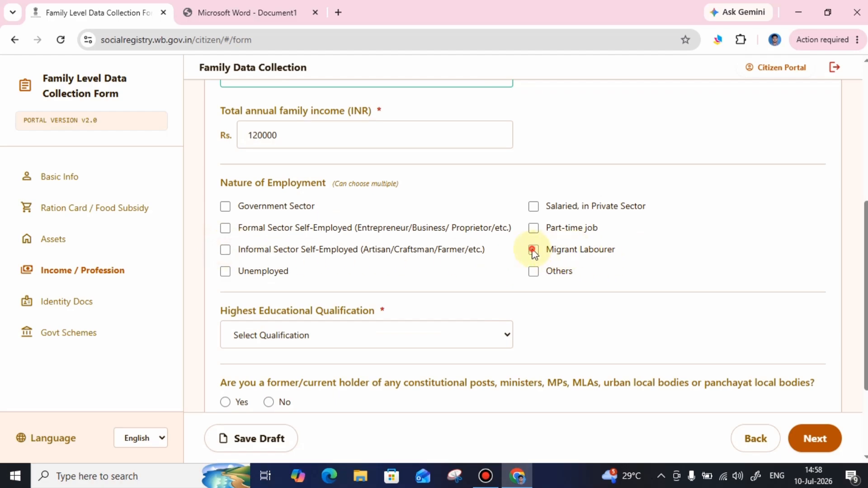
pyautogui.scroll(-1, 361, 310)
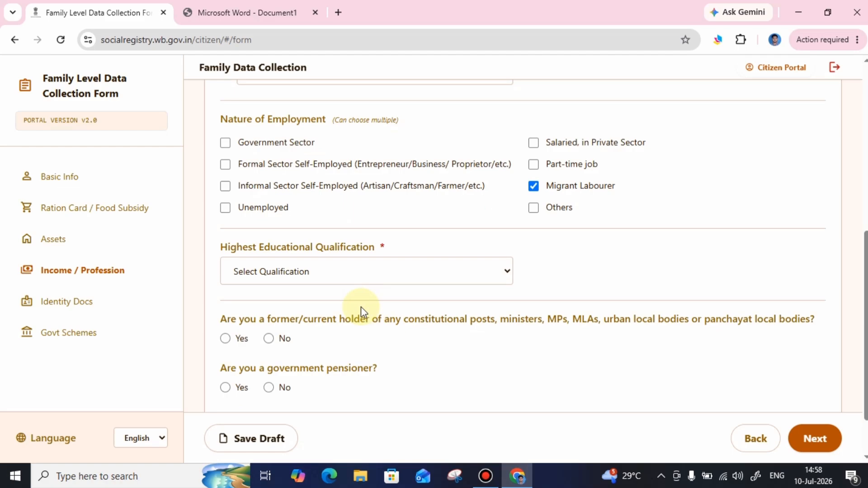
pyautogui.click(356, 272)
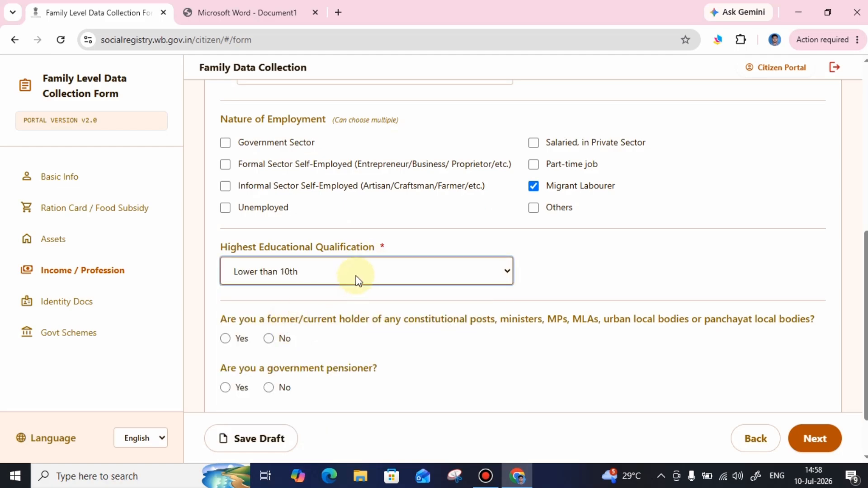
pyautogui.click(397, 272)
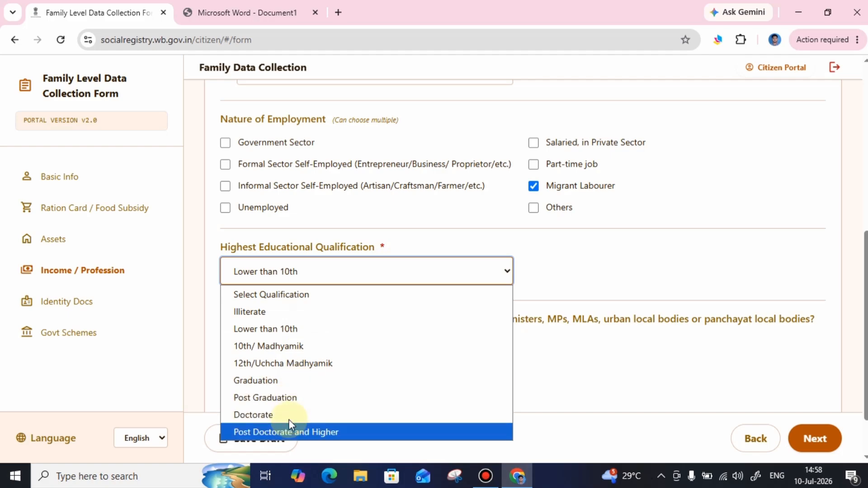
pyautogui.click(291, 330)
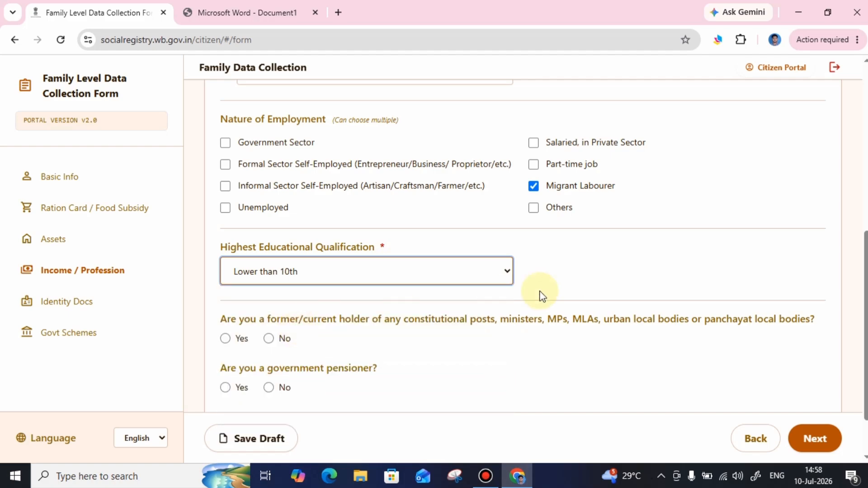
pyautogui.click(614, 274)
pyautogui.scroll(-1, 520, 285)
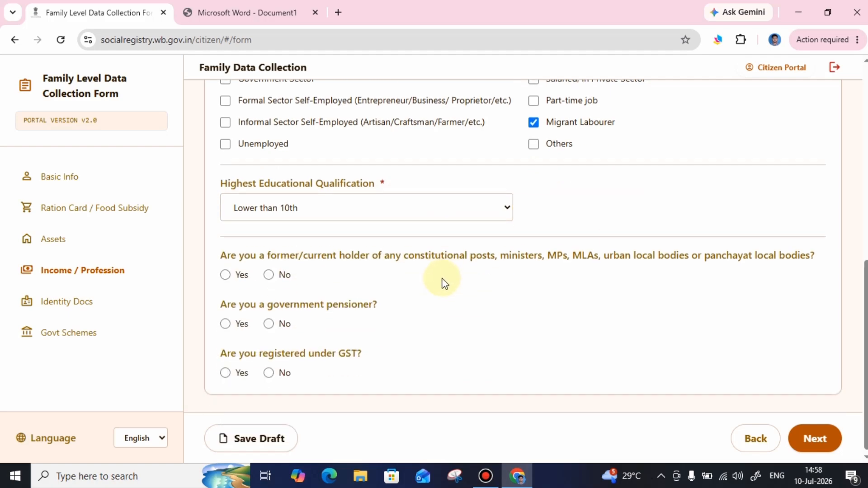
pyautogui.click(274, 272)
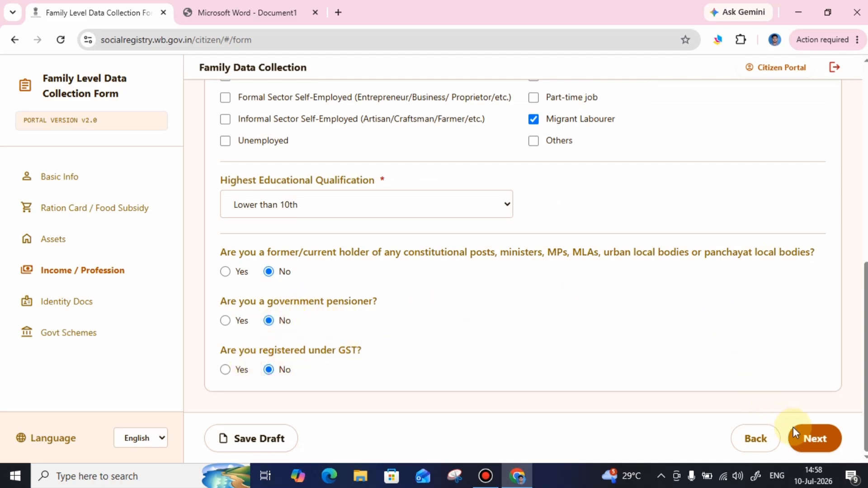
pyautogui.click(801, 437)
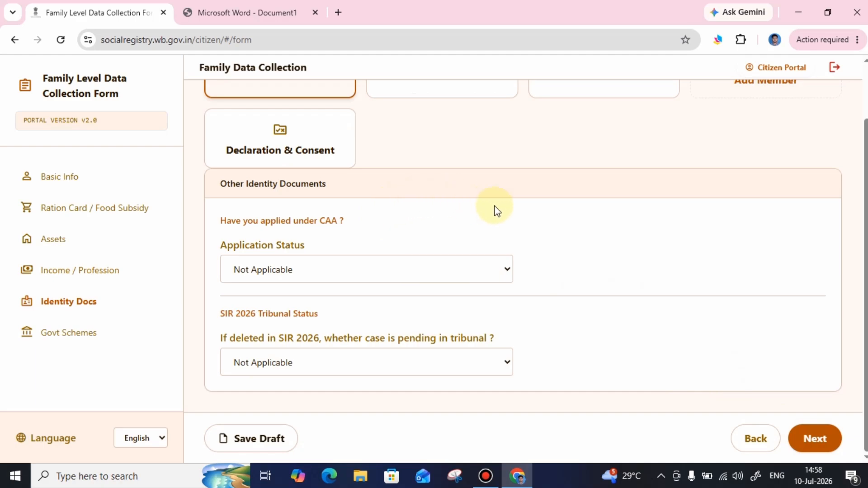
# Step: Keep both the CAA application status and tribunal case status at Not Applicable
pyautogui.click(357, 274)
pyautogui.click(286, 294)
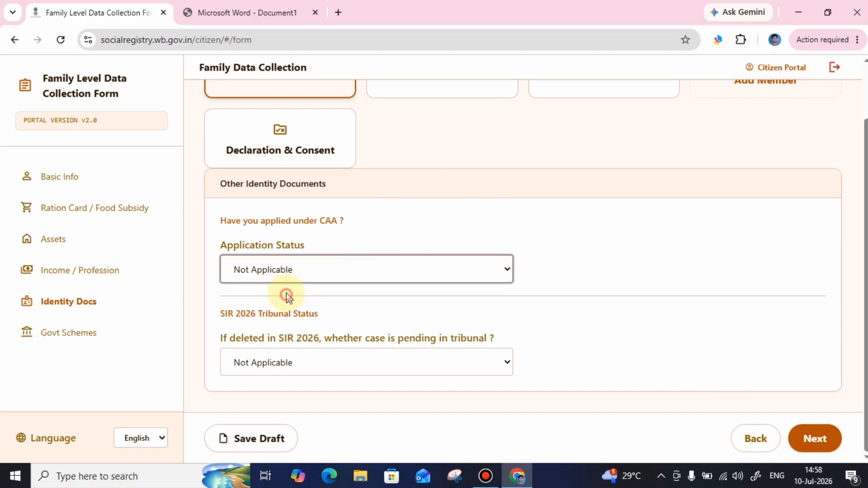
pyautogui.click(357, 357)
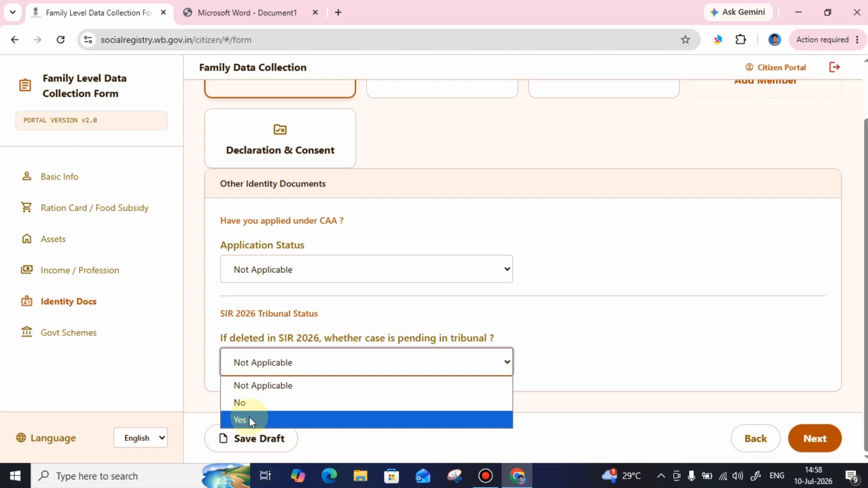
pyautogui.click(277, 393)
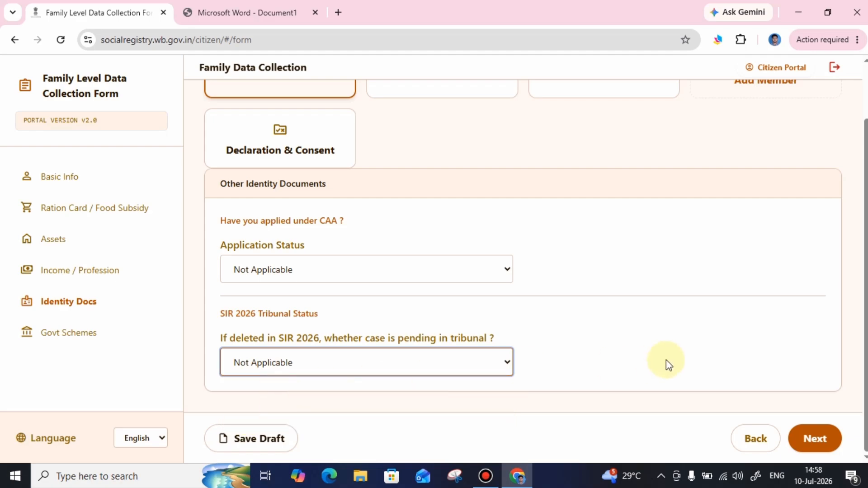
pyautogui.click(671, 353)
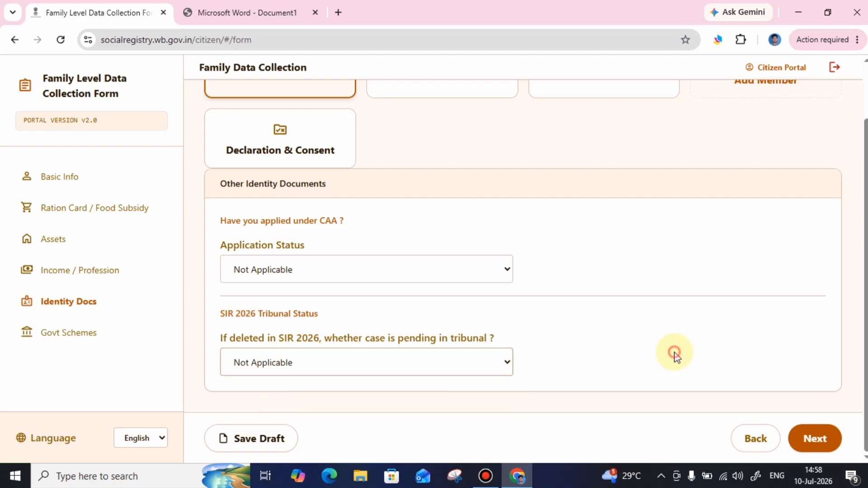
# Step: Move to Govt Schemes and answer No to DBT scheme benefits
pyautogui.click(811, 439)
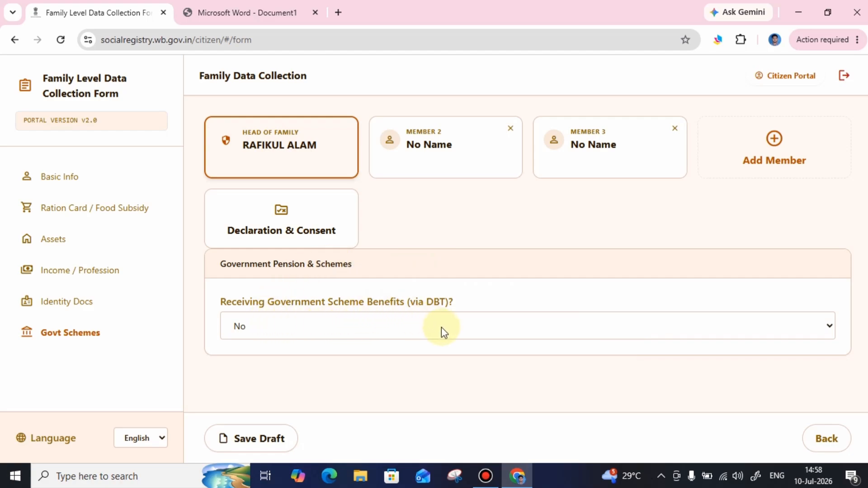
pyautogui.click(502, 327)
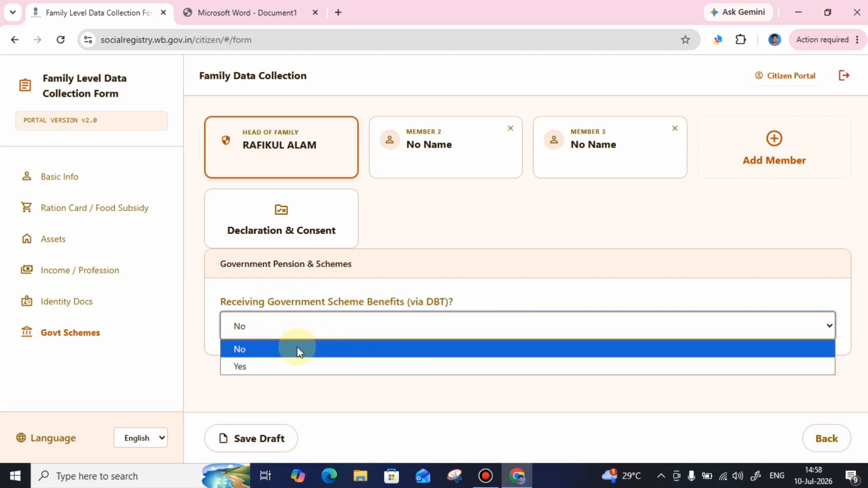
pyautogui.click(251, 349)
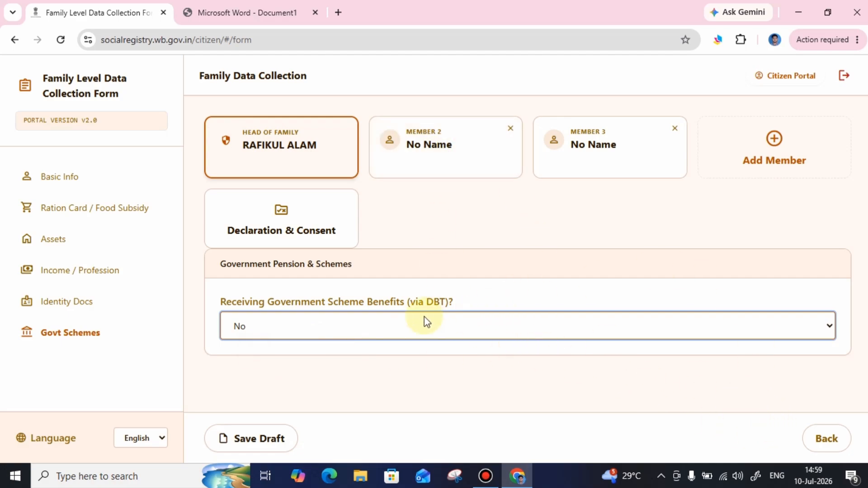
# Step: Start Member 2's details, entering her name and setting her relation to Wife
pyautogui.click(436, 153)
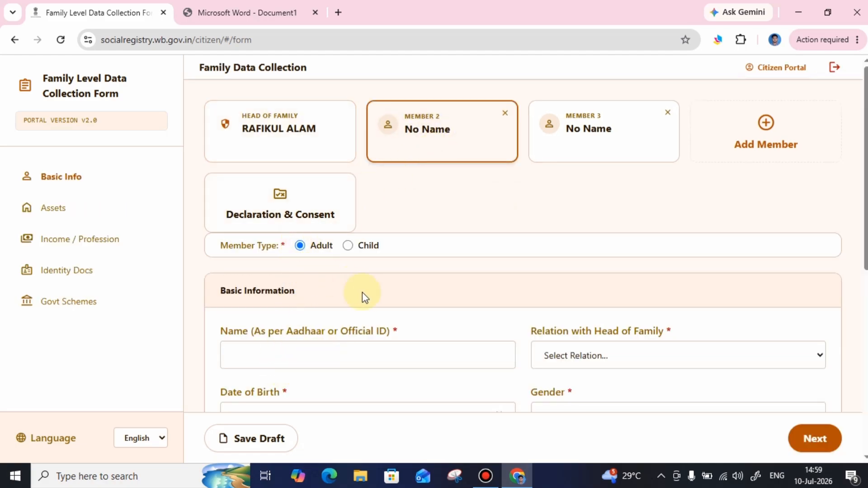
pyautogui.click(318, 347)
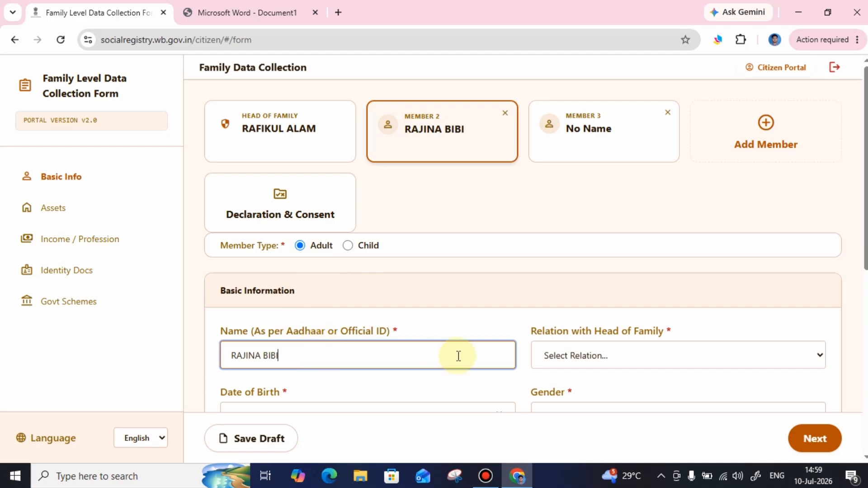
pyautogui.click(600, 360)
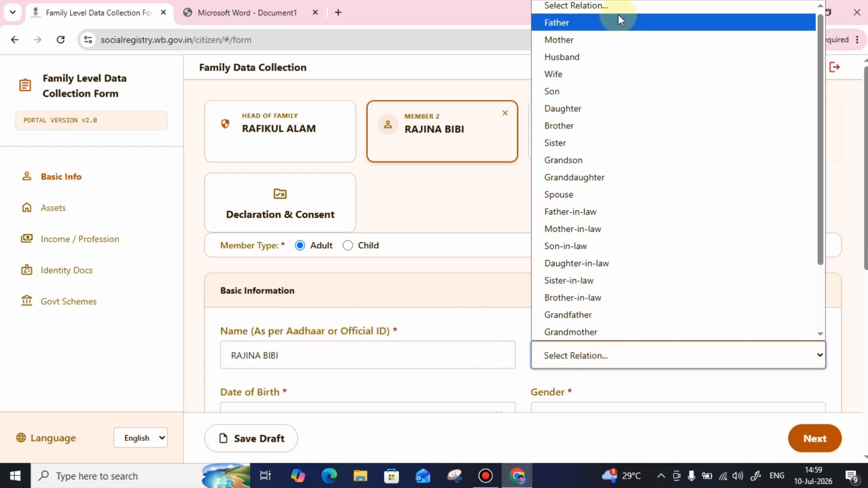
pyautogui.click(583, 74)
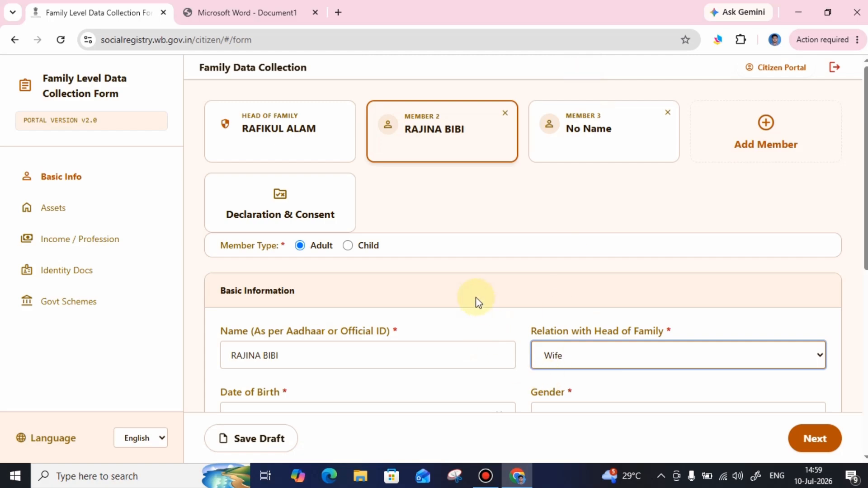
pyautogui.scroll(-3, 475, 297)
# Step: Set Member 2's date of birth to 14-Mar-1990 using the calendar
pyautogui.click(309, 288)
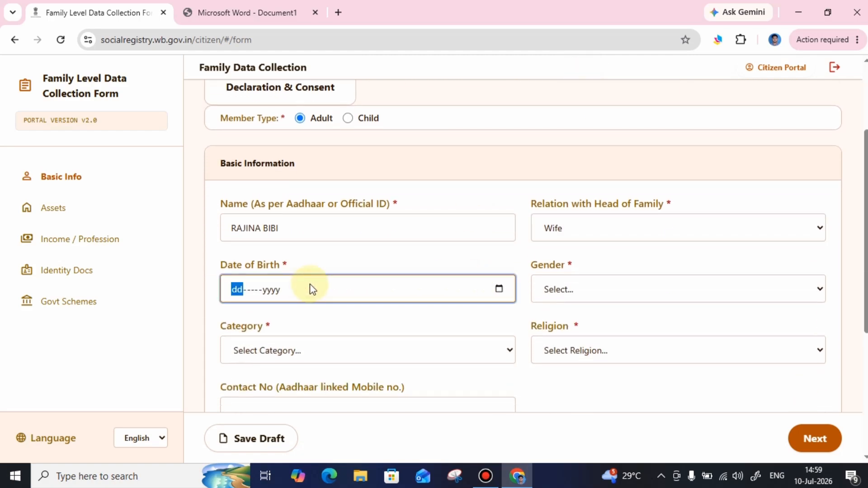
pyautogui.click(499, 288)
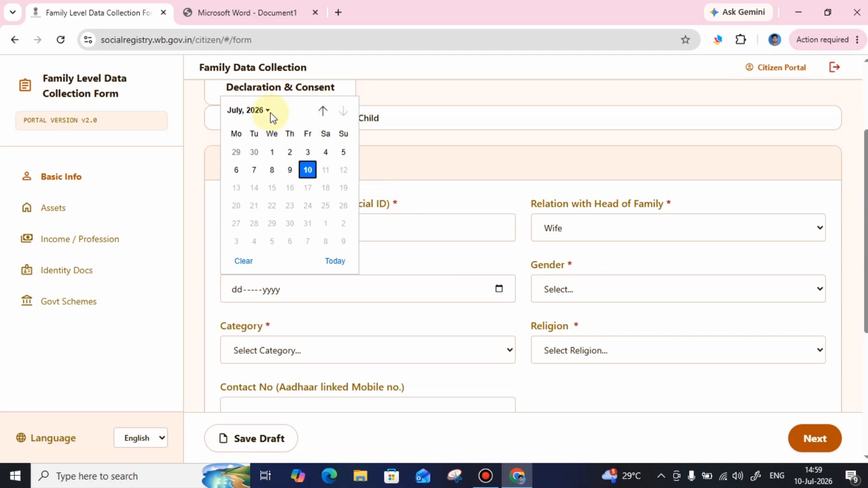
pyautogui.click(248, 112)
pyautogui.scroll(3, 272, 167)
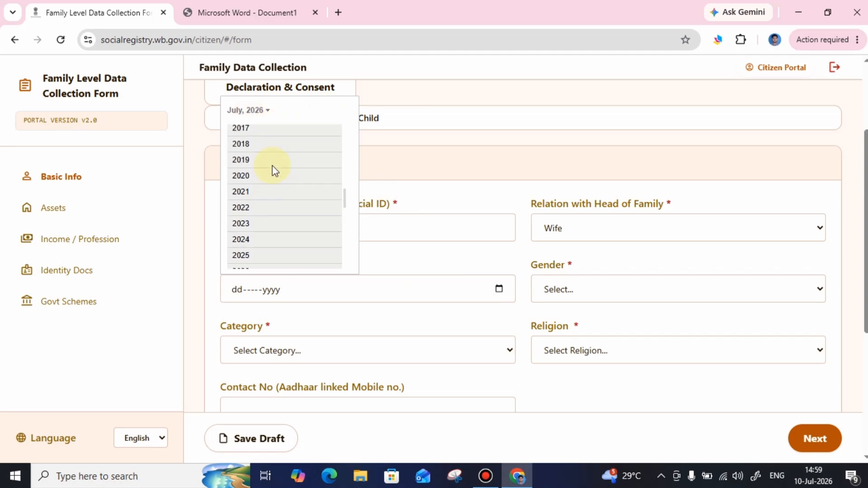
pyautogui.scroll(4, 274, 167)
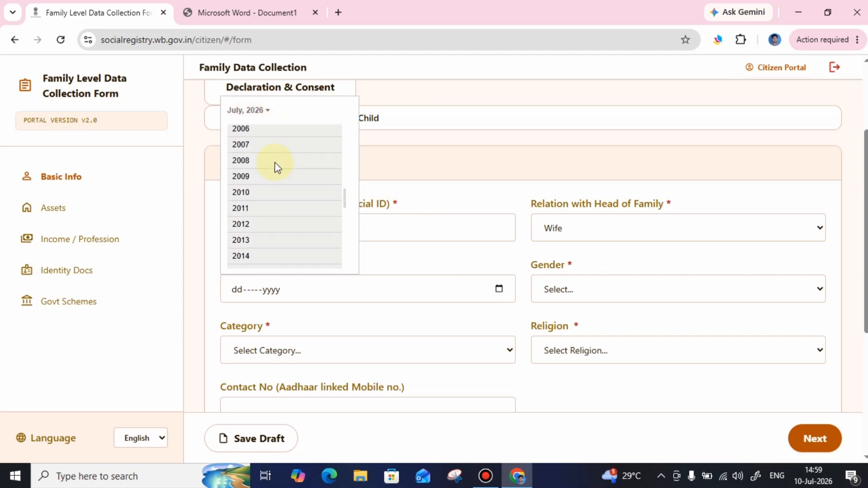
pyautogui.scroll(3, 277, 166)
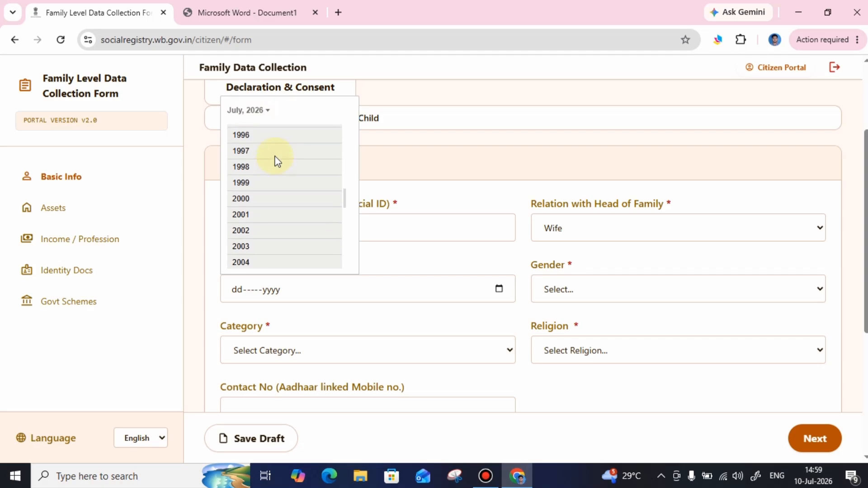
pyautogui.scroll(3, 268, 181)
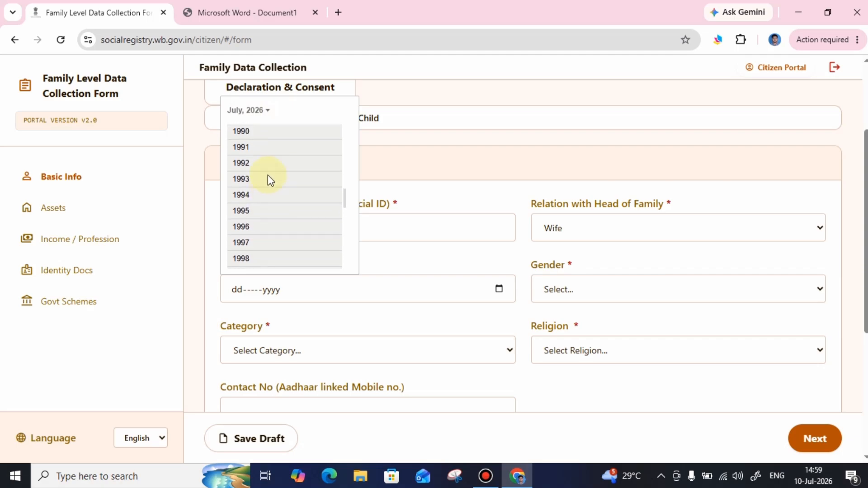
pyautogui.click(270, 152)
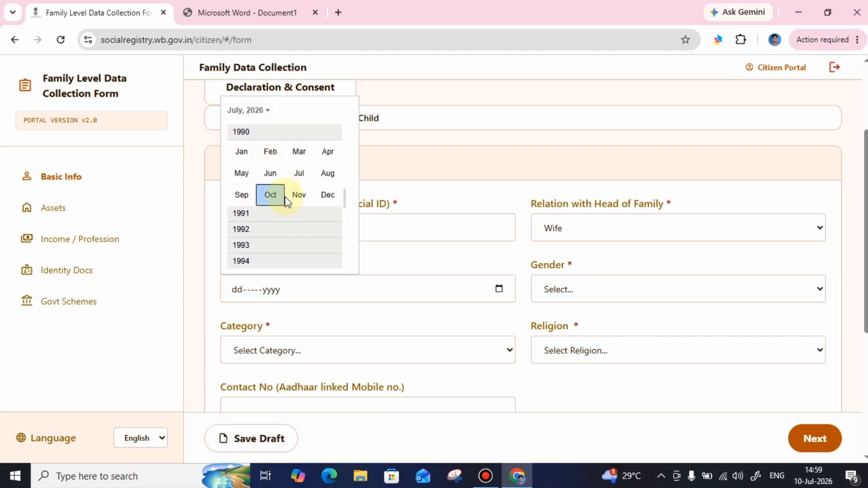
pyautogui.click(296, 153)
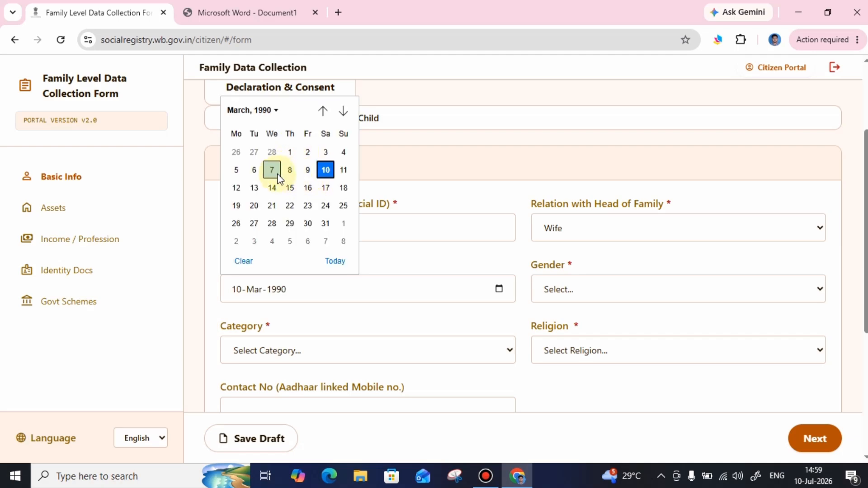
pyautogui.click(272, 188)
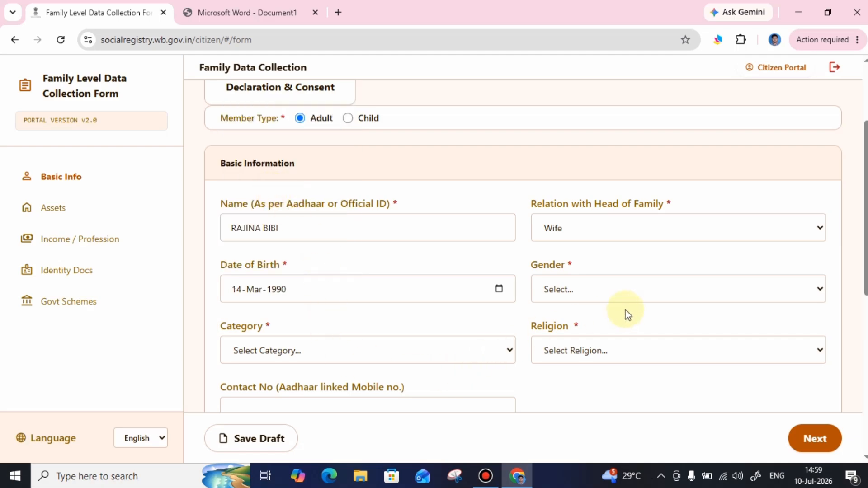
# Step: Set gender Female, category UR, religion Islam, and enter her contact number
pyautogui.click(616, 287)
pyautogui.click(565, 347)
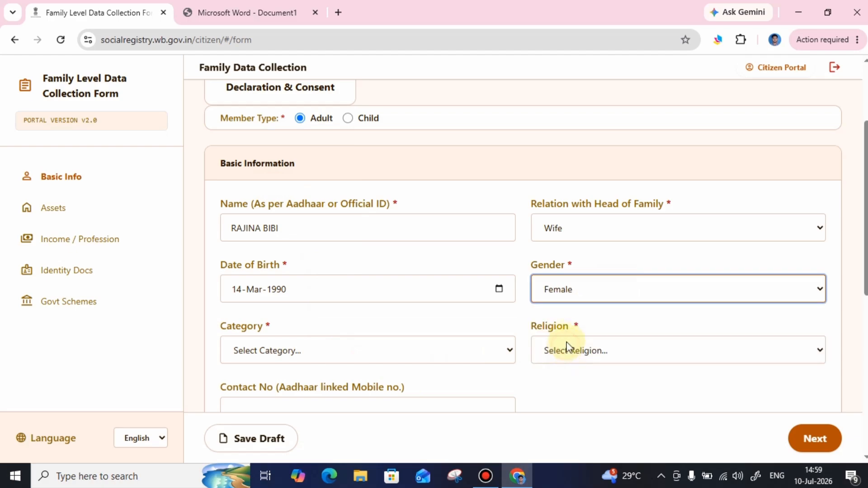
pyautogui.scroll(-1, 343, 313)
pyautogui.click(342, 282)
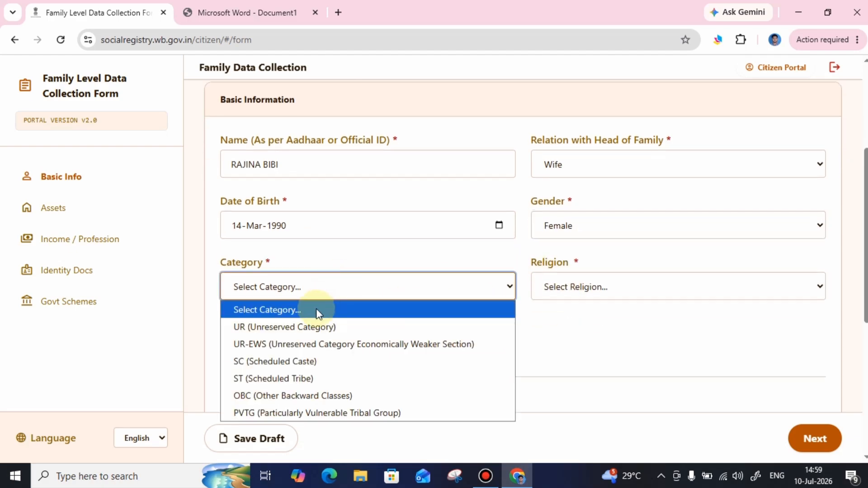
pyautogui.click(304, 327)
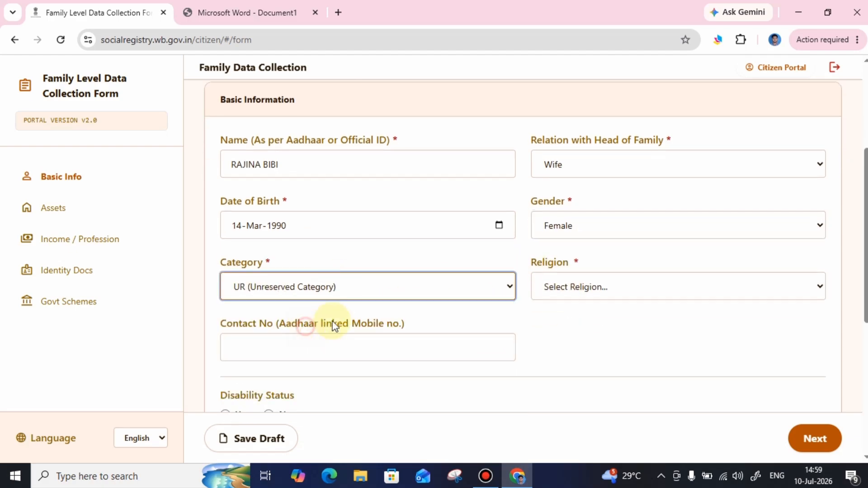
pyautogui.click(561, 284)
pyautogui.click(552, 378)
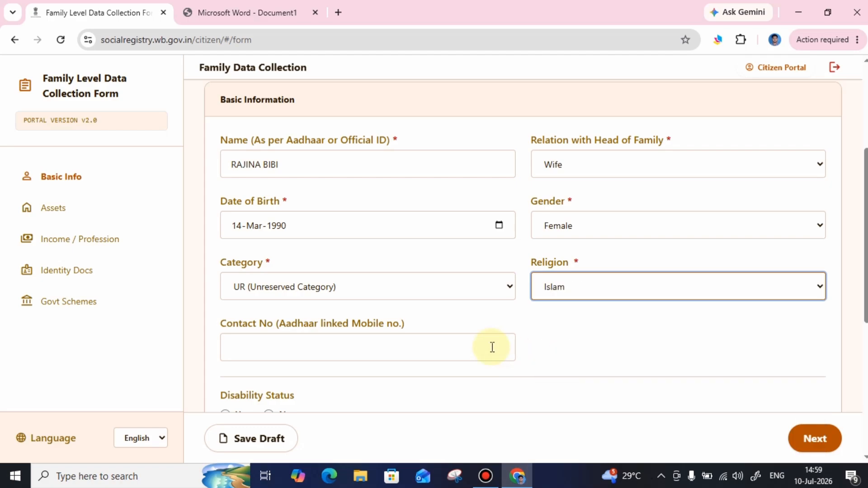
pyautogui.click(467, 341)
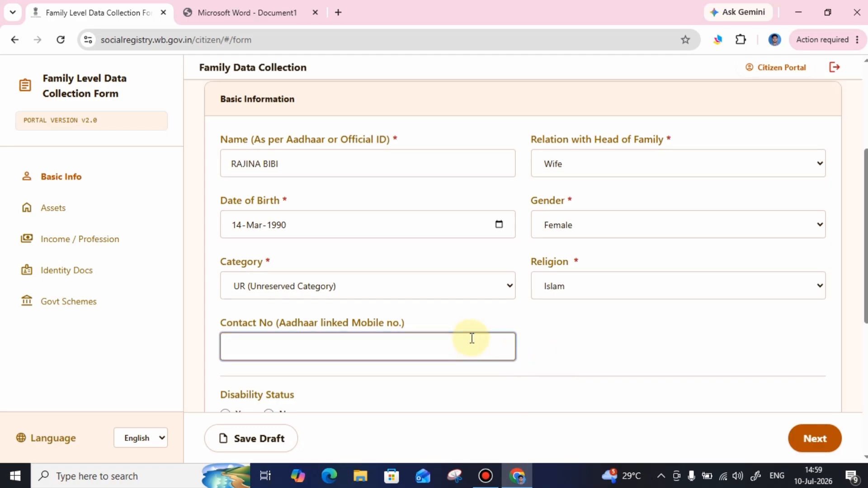
pyautogui.scroll(-3, 470, 339)
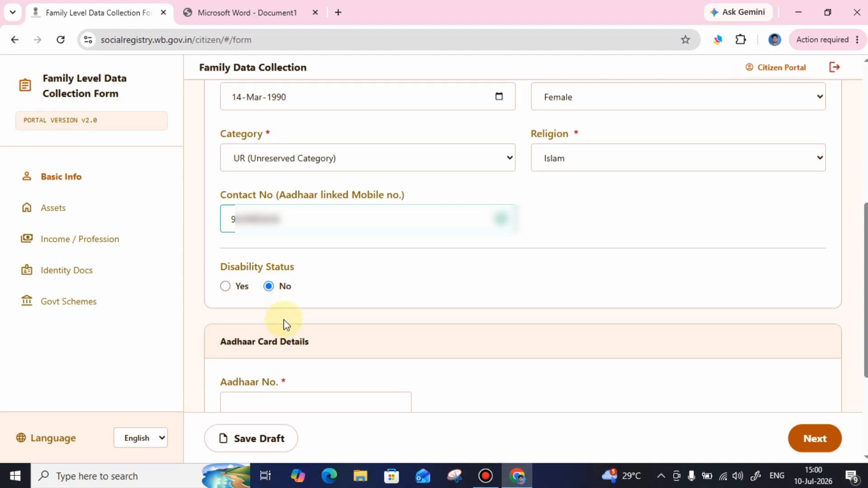
pyautogui.scroll(-3, 279, 303)
# Step: Enter the Aadhaar number, upload the wife's compressed Aadhaar file, and preview it
pyautogui.click(273, 278)
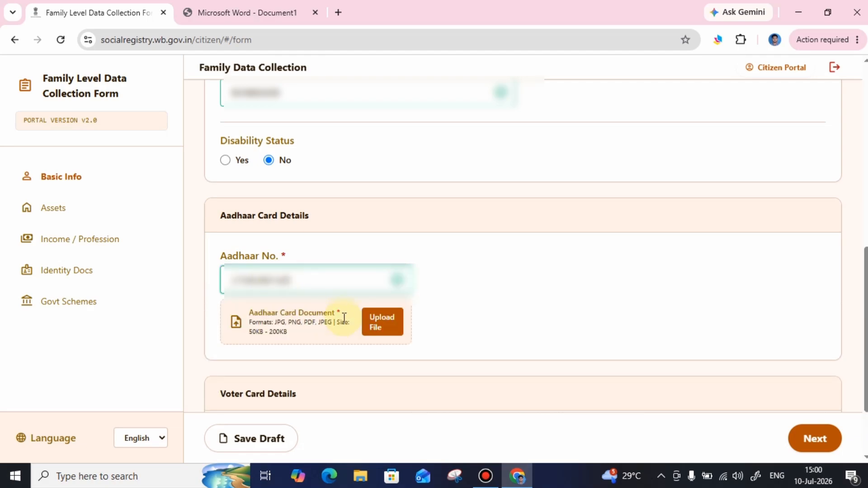
pyautogui.click(382, 324)
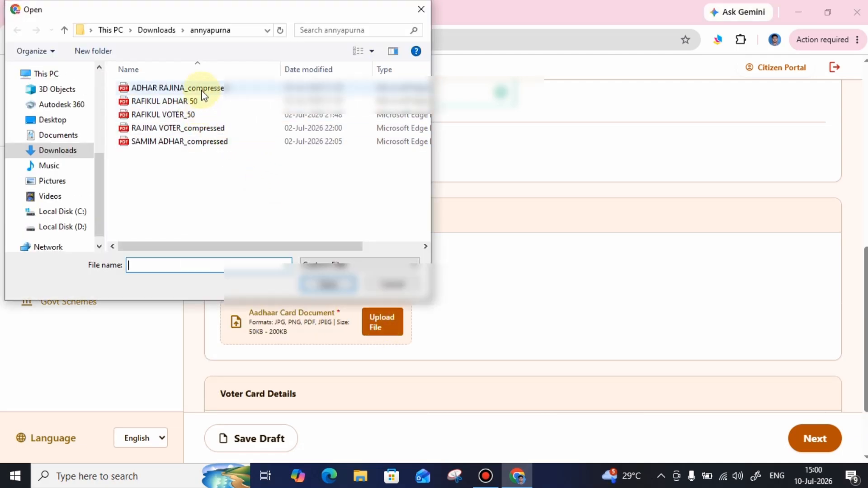
pyautogui.click(180, 88)
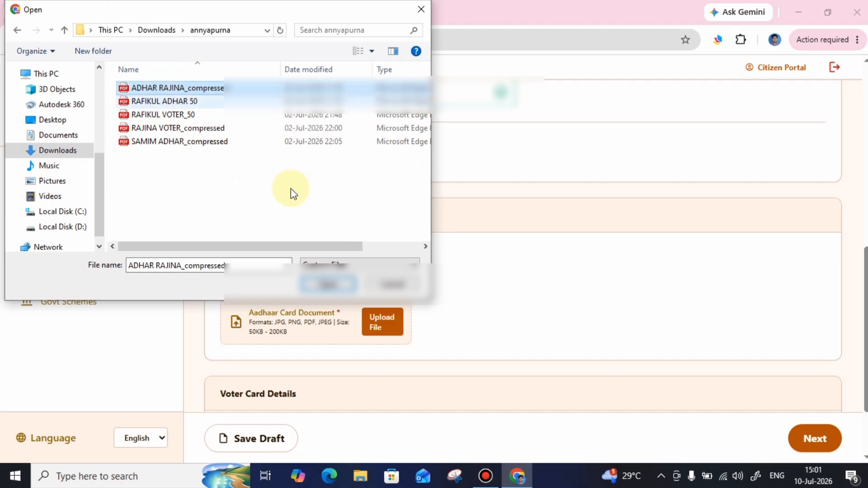
pyautogui.click(334, 283)
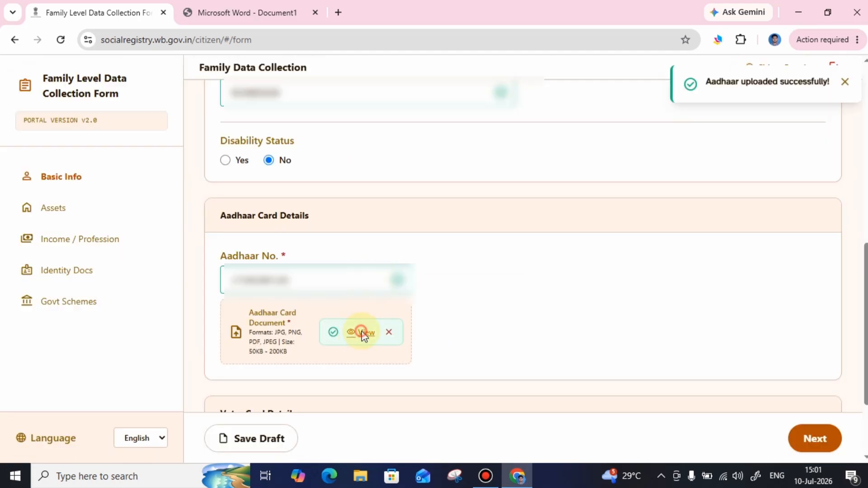
pyautogui.click(362, 332)
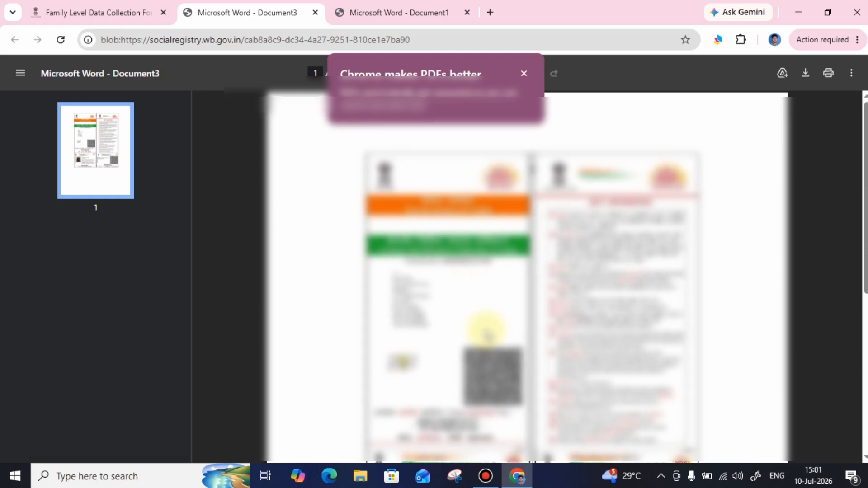
pyautogui.scroll(-5, 492, 322)
pyautogui.scroll(5, 461, 276)
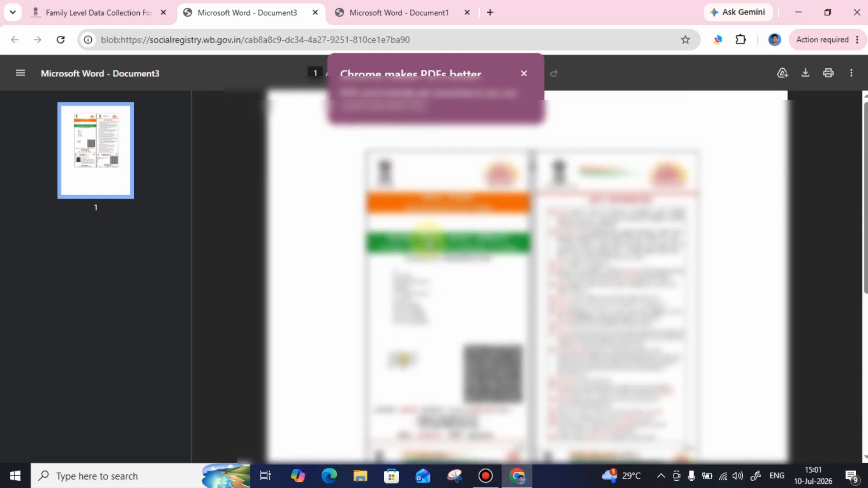
pyautogui.click(131, 10)
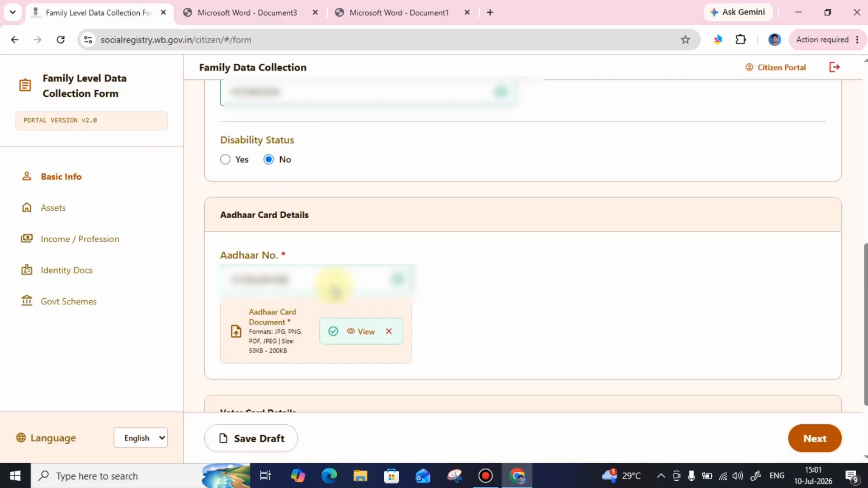
# Step: Enter Member 2's EPIC number
pyautogui.scroll(-3, 334, 290)
pyautogui.click(266, 364)
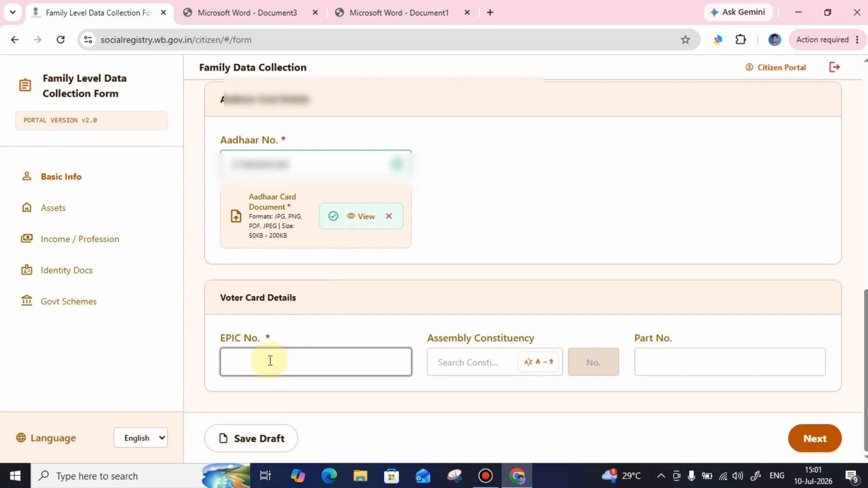
pyautogui.write('J')
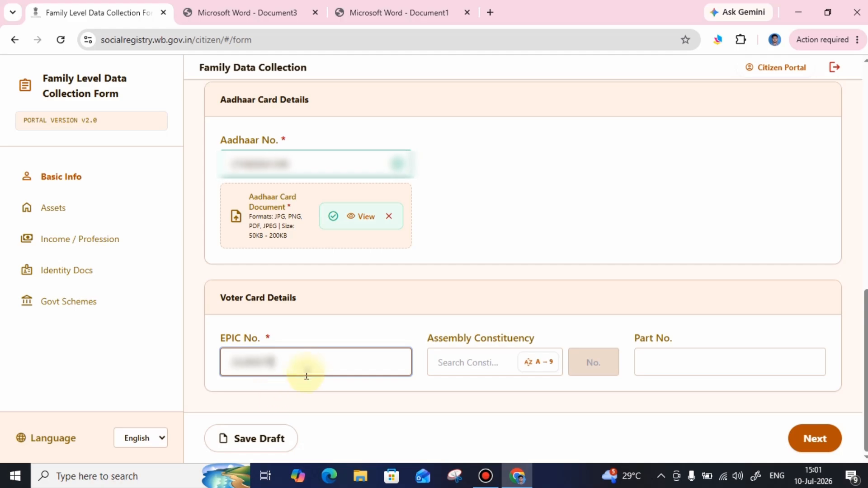
pyautogui.write('6')
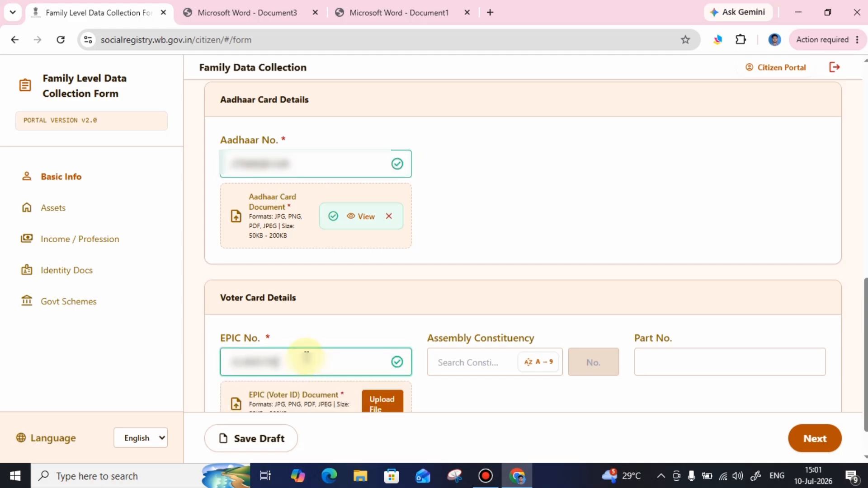
# Step: Select 50 - Maldaha as the assembly constituency
pyautogui.click(468, 361)
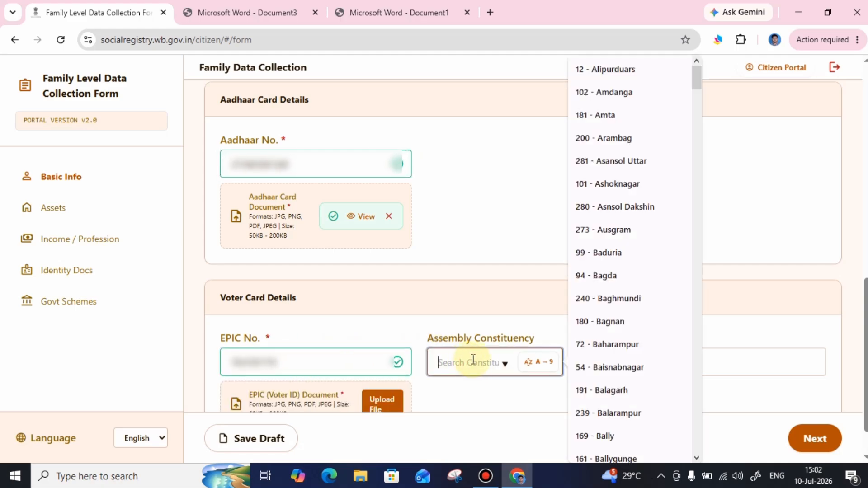
pyautogui.write('50')
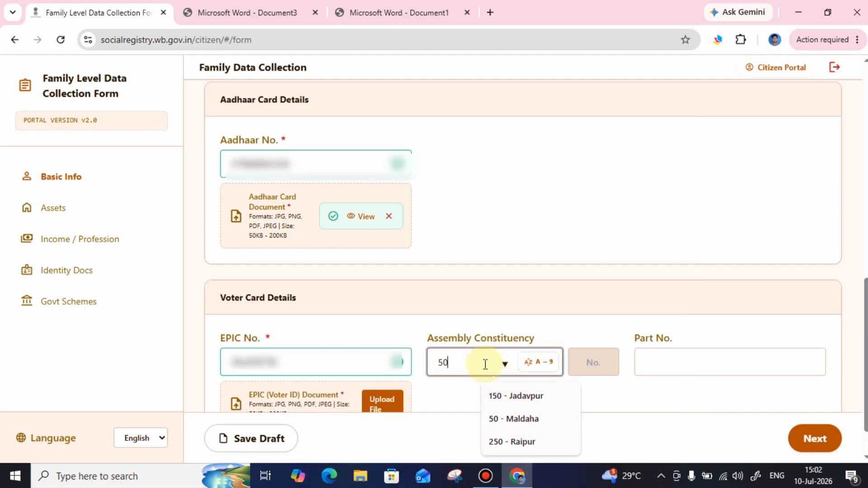
pyautogui.press('BackSpace')
pyautogui.press('BackSpace')
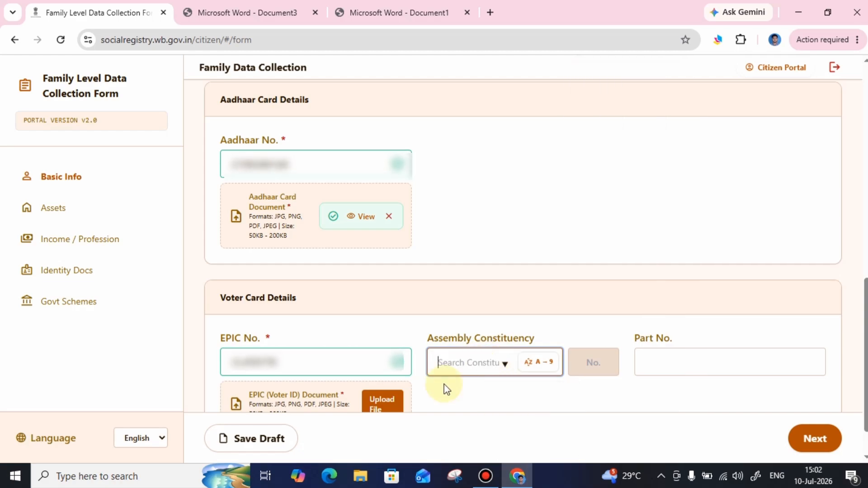
pyautogui.click(479, 362)
pyautogui.scroll(-9, 606, 199)
pyautogui.scroll(-20, 607, 202)
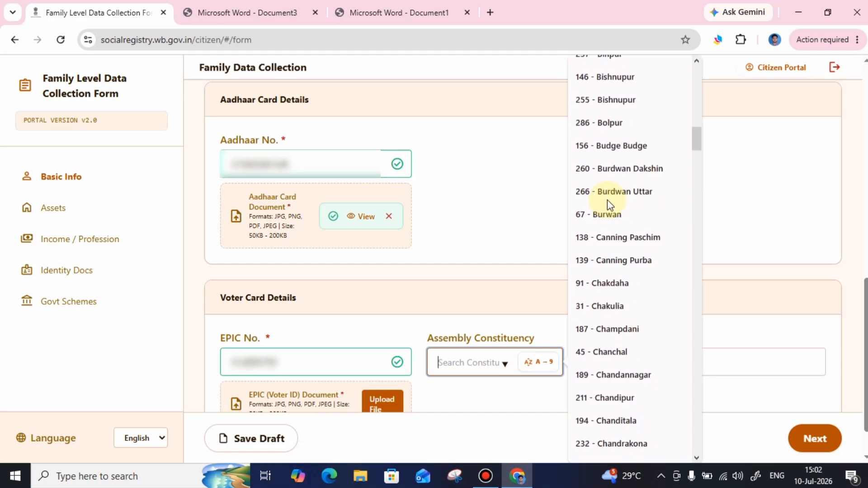
pyautogui.scroll(-20, 607, 205)
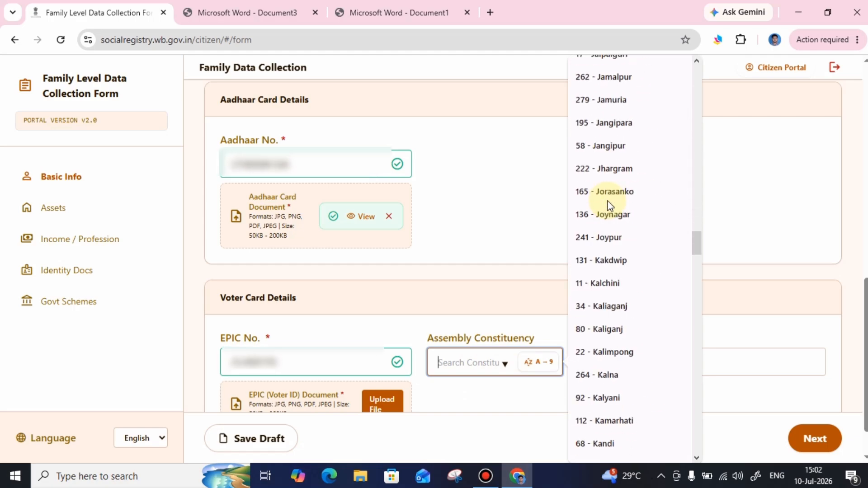
pyautogui.scroll(-3, 606, 199)
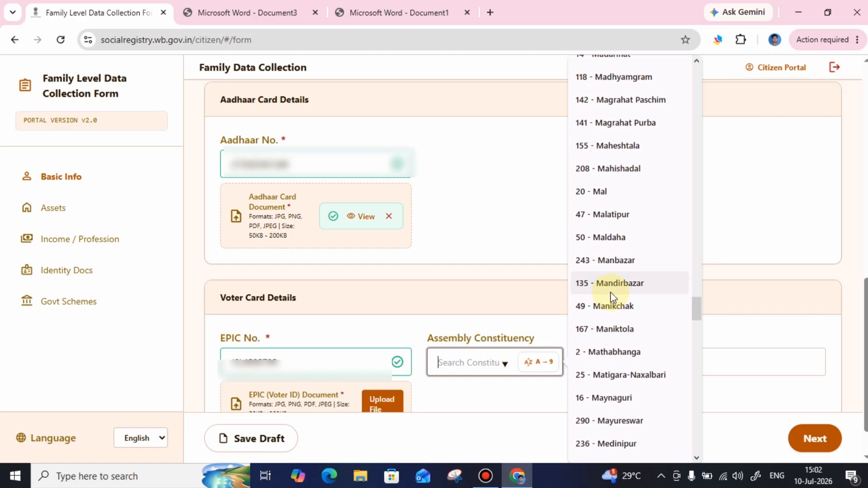
pyautogui.scroll(-8, 610, 293)
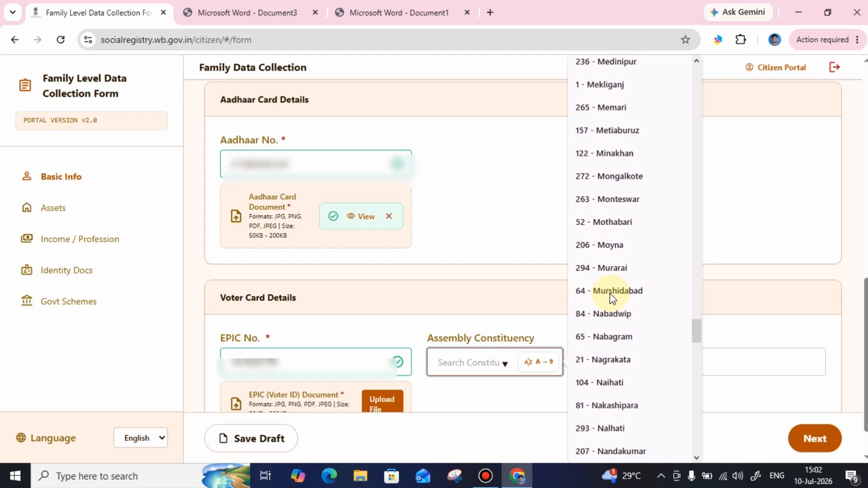
pyautogui.scroll(5, 607, 177)
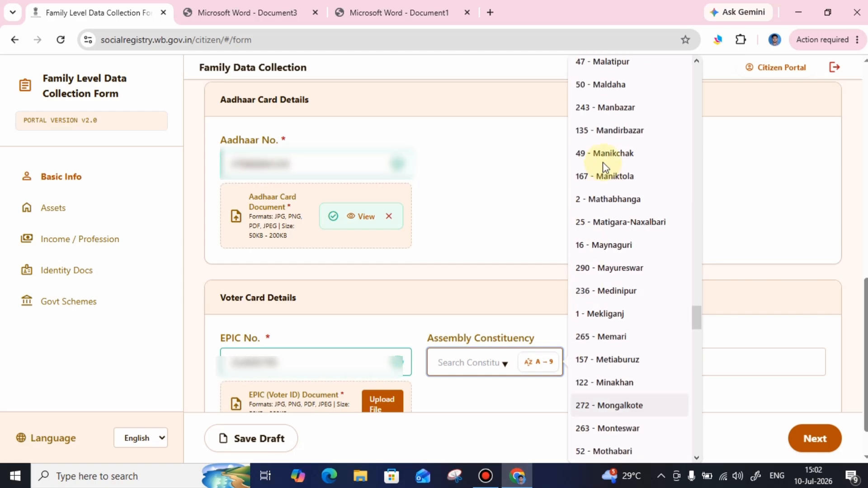
pyautogui.click(597, 86)
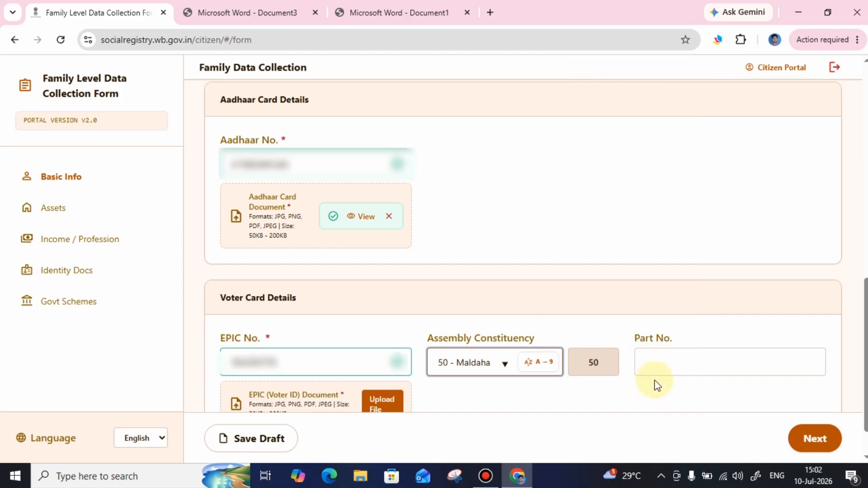
# Step: Enter Part No. 20 and start uploading the EPIC (Voter ID) document
pyautogui.click(691, 364)
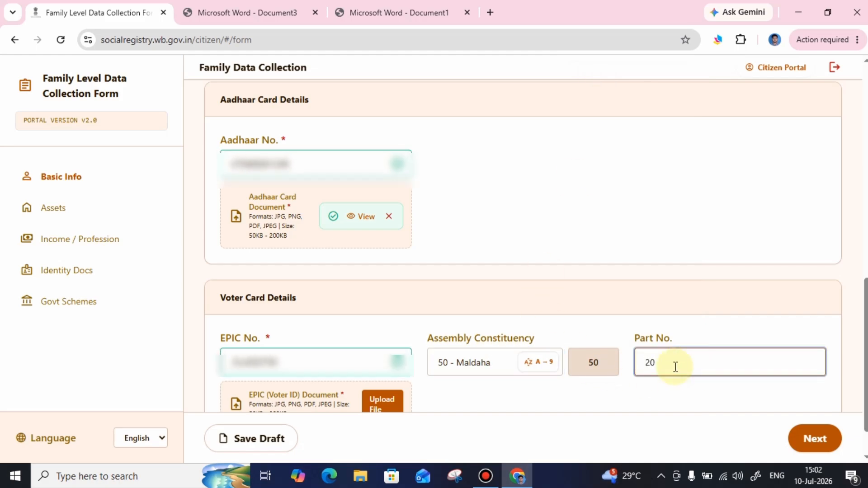
pyautogui.scroll(-2, 587, 380)
pyautogui.click(394, 355)
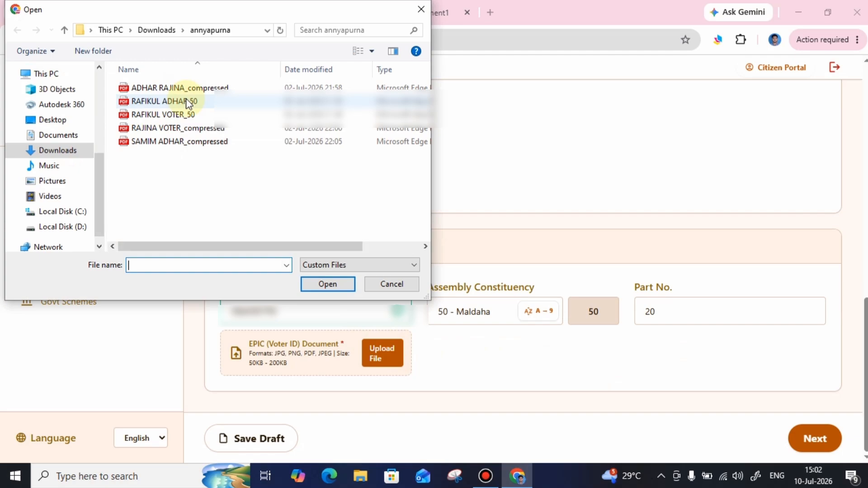
# Step: Attach the compressed voter ID PDF, preview it in a new tab, and return to the form
pyautogui.click(172, 129)
pyautogui.click(327, 285)
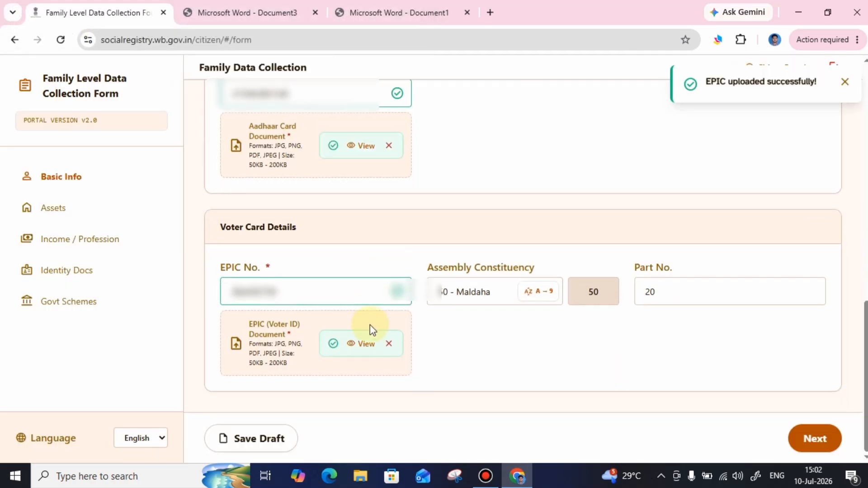
pyautogui.click(364, 344)
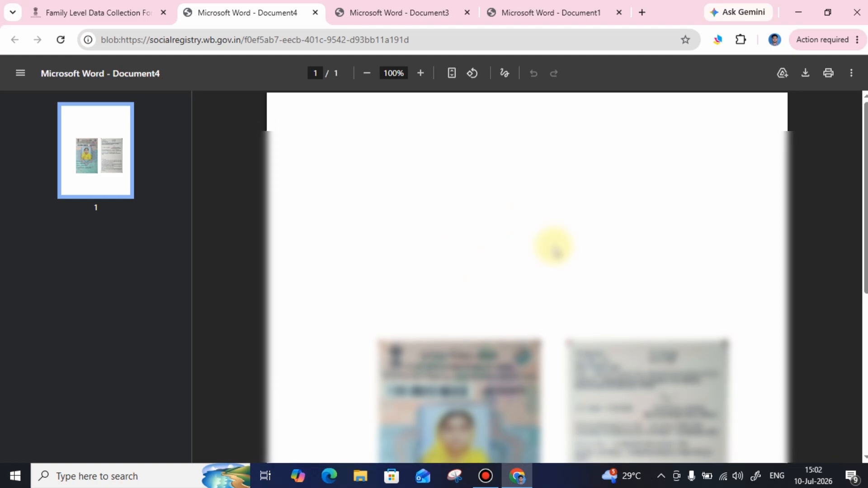
pyautogui.scroll(-4, 554, 246)
pyautogui.scroll(4, 552, 248)
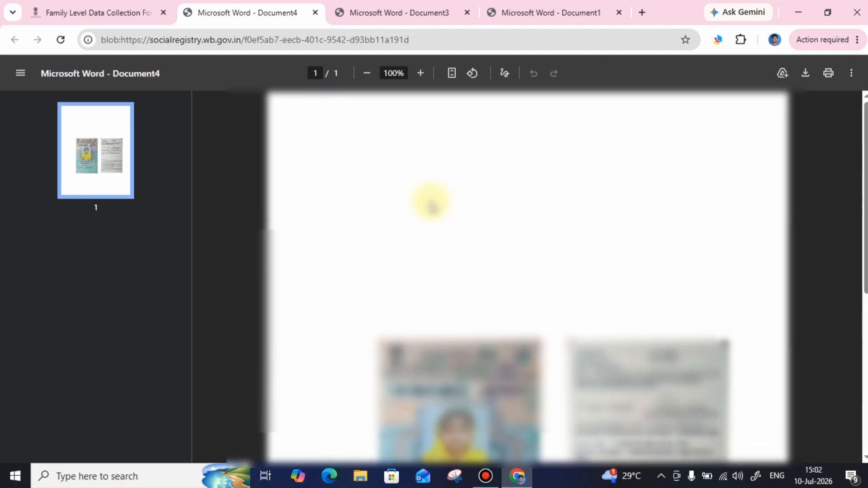
pyautogui.click(110, 11)
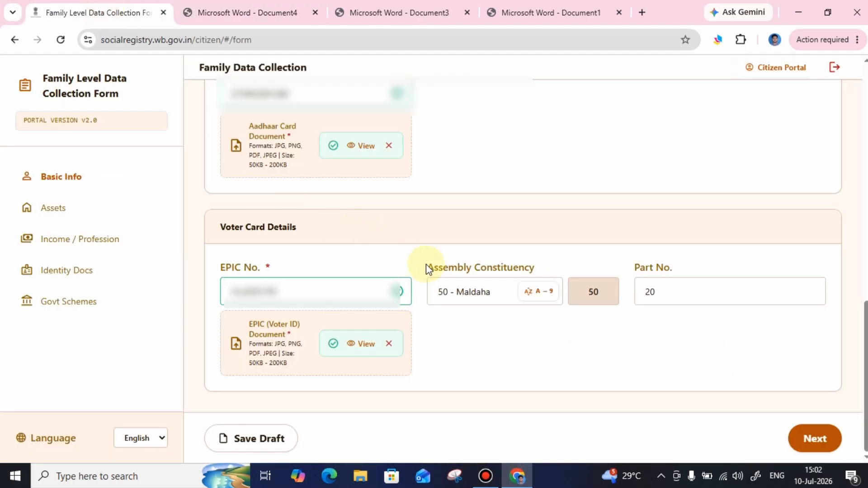
pyautogui.scroll(15, 429, 261)
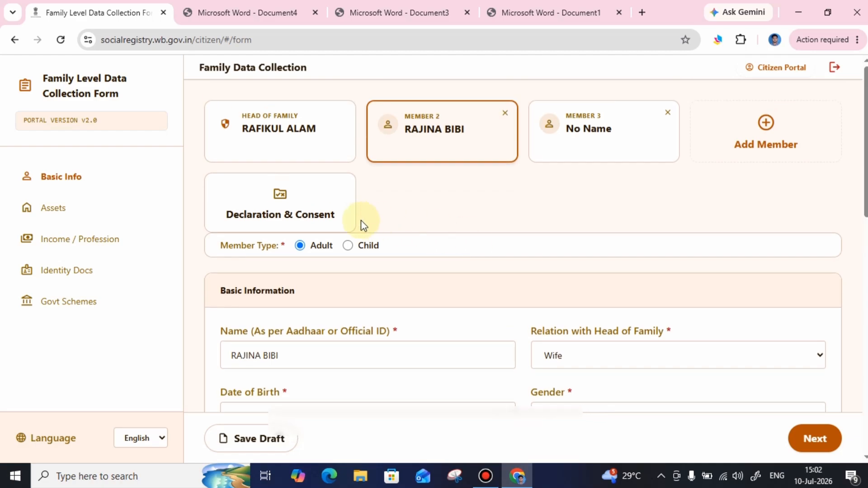
pyautogui.scroll(-3, 311, 291)
pyautogui.scroll(-3, 371, 282)
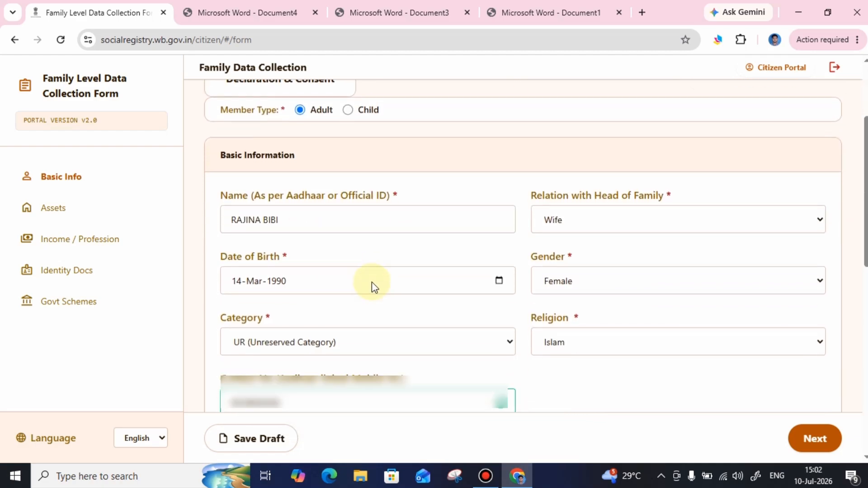
pyautogui.scroll(7, 393, 274)
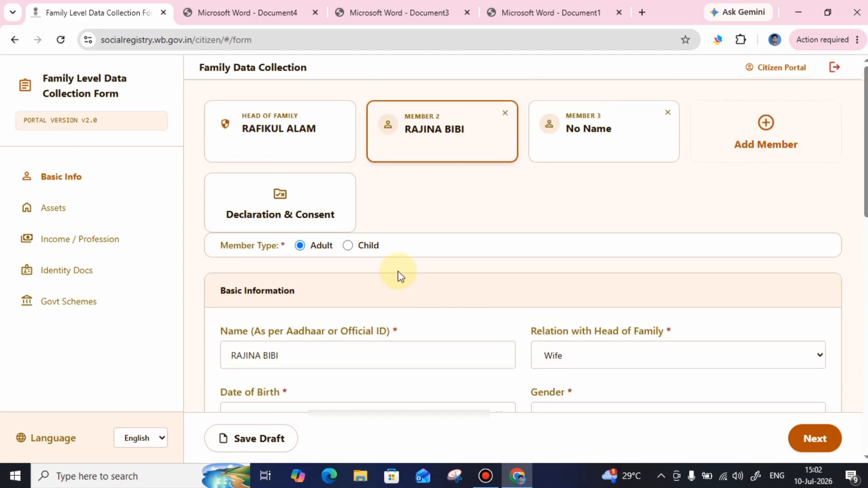
pyautogui.scroll(-12, 397, 270)
pyautogui.scroll(-5, 399, 271)
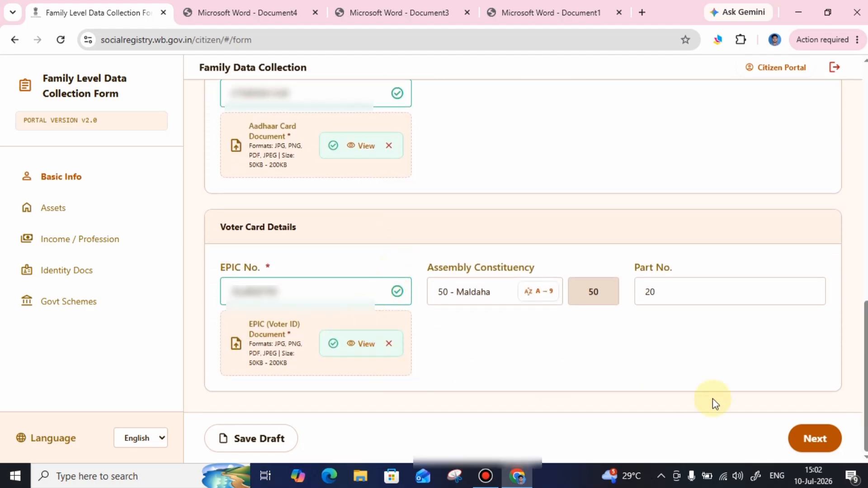
# Step: Answer Yes to health insurance for Member 2 and set the type to Government
pyautogui.click(817, 436)
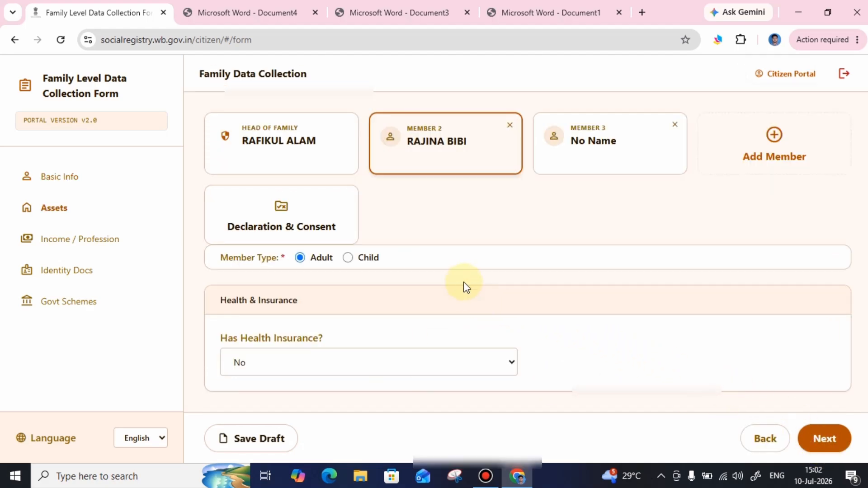
pyautogui.click(397, 360)
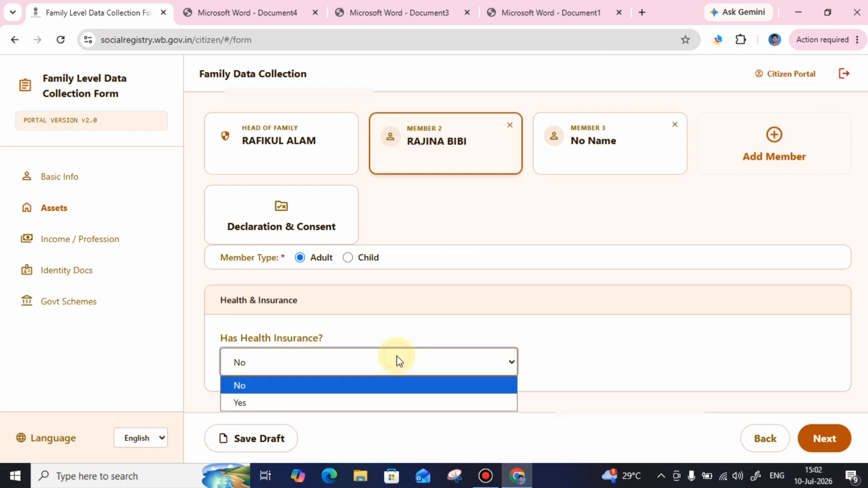
pyautogui.click(263, 402)
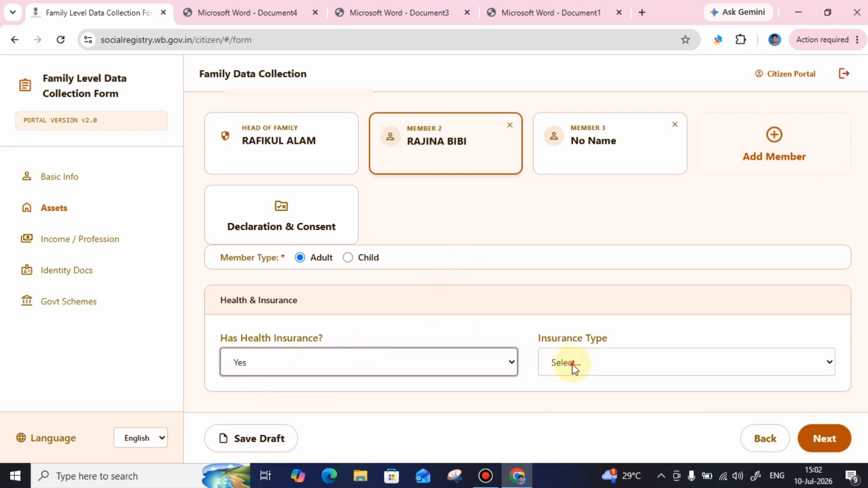
pyautogui.click(585, 374)
pyautogui.click(573, 404)
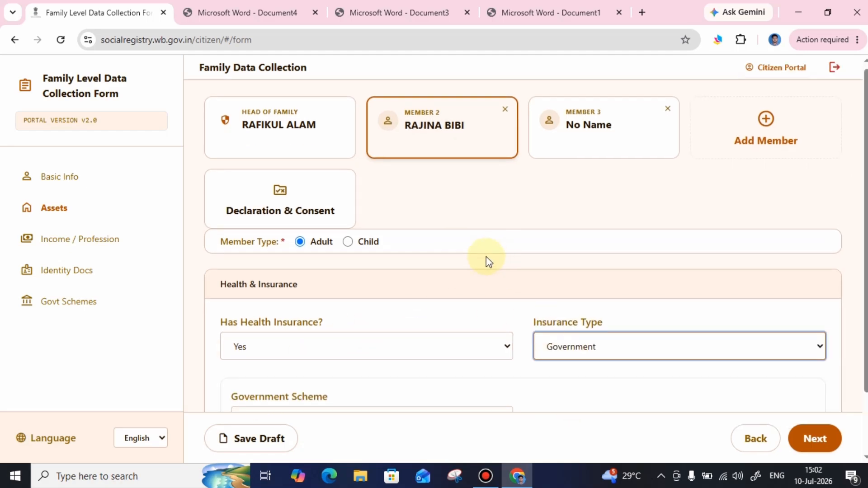
# Step: Choose the Swasthya Sathi scheme, enter the URN number, and continue to Income / Profession
pyautogui.scroll(-2, 398, 305)
pyautogui.click(375, 347)
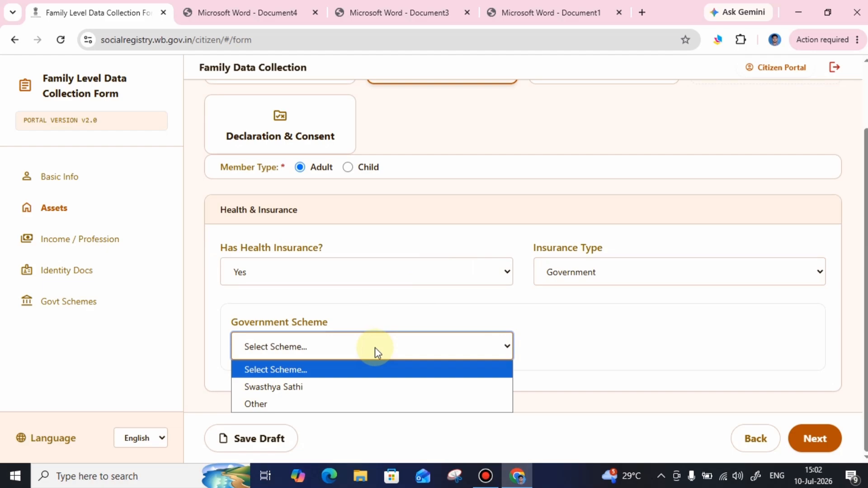
pyautogui.click(304, 386)
pyautogui.click(574, 346)
pyautogui.write('50')
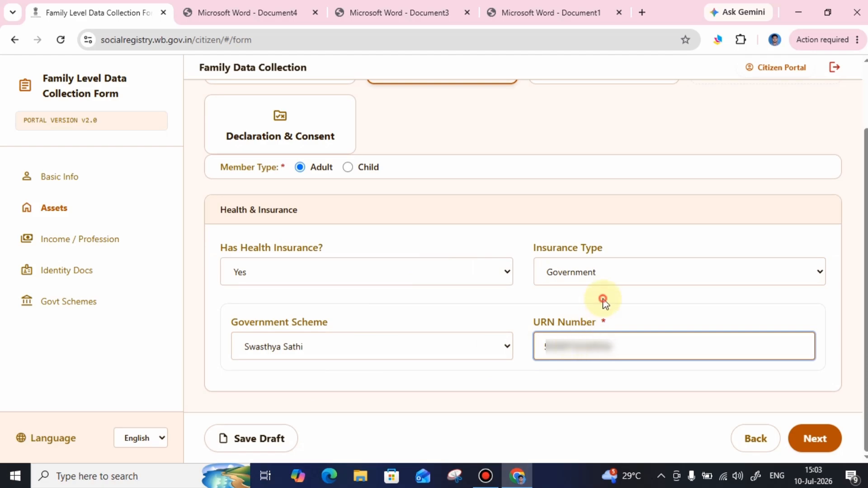
pyautogui.click(392, 312)
pyautogui.scroll(2, 391, 312)
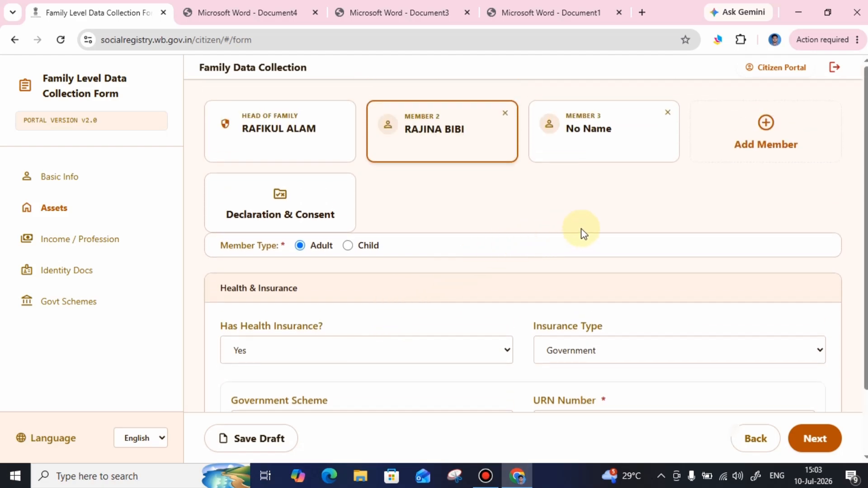
pyautogui.scroll(-2, 364, 237)
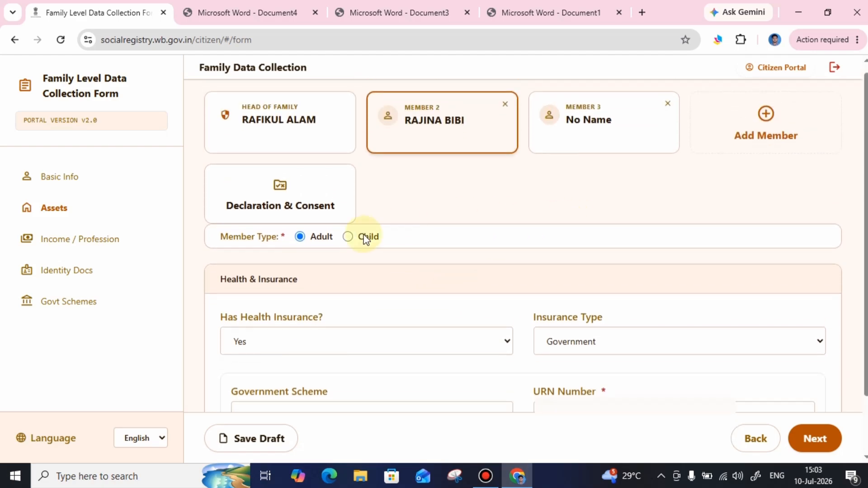
pyautogui.click(791, 435)
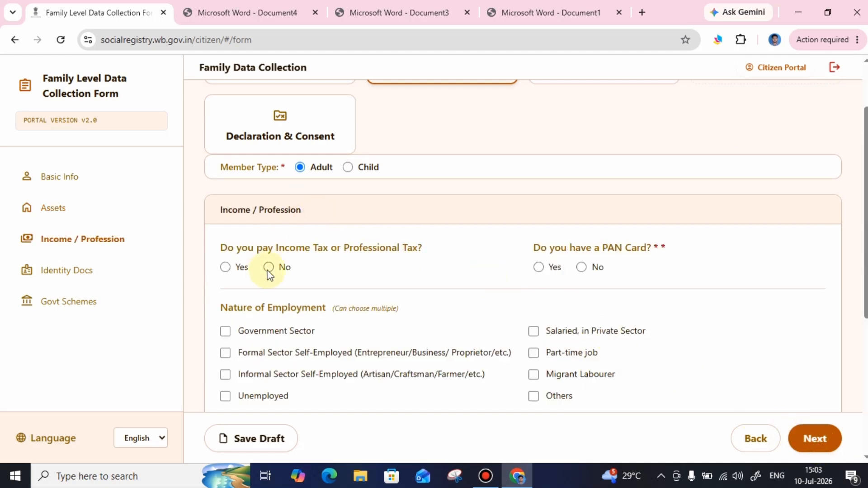
# Step: Mark Member 2 as a PAN card holder and enter the PAN number
pyautogui.click(538, 267)
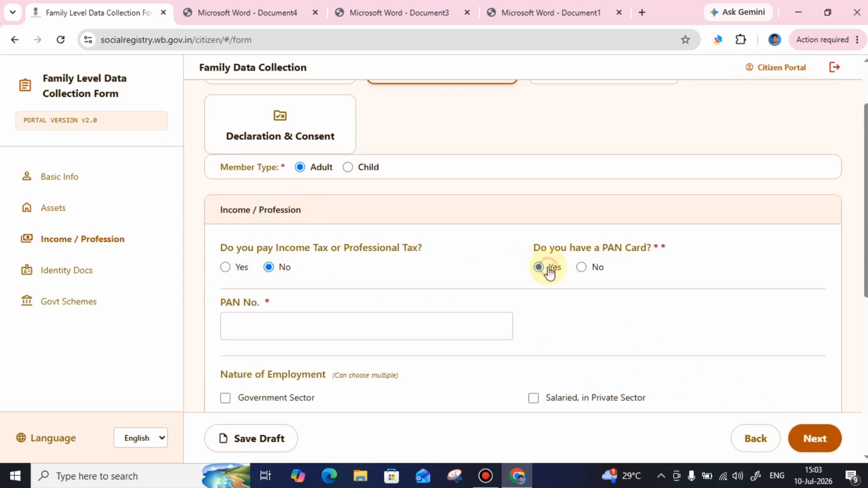
pyautogui.click(355, 329)
pyautogui.write('D')
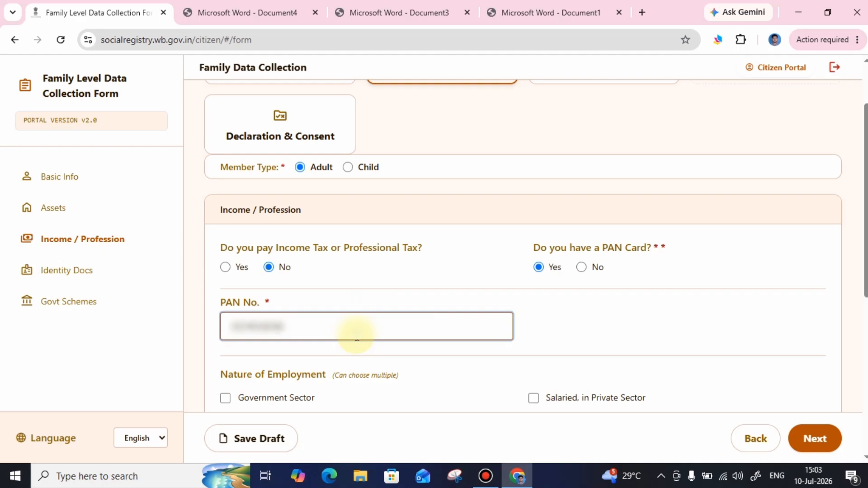
pyautogui.write('*')
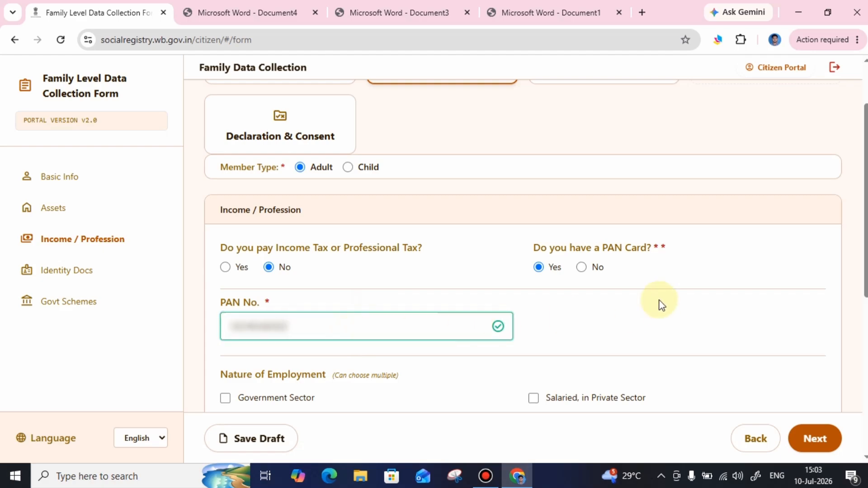
# Step: Record Unemployed, Lower than 10th education, and No for constitutional post, government pension and GST
pyautogui.scroll(-3, 565, 294)
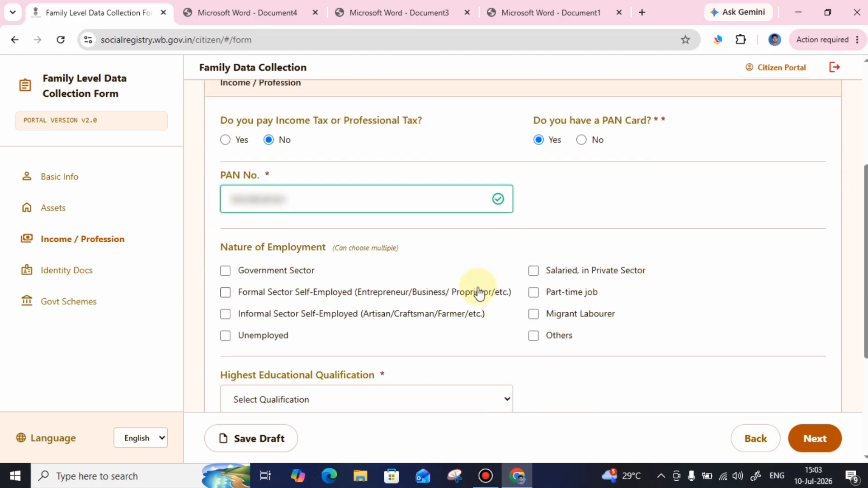
pyautogui.click(242, 337)
pyautogui.scroll(-4, 320, 333)
pyautogui.click(367, 213)
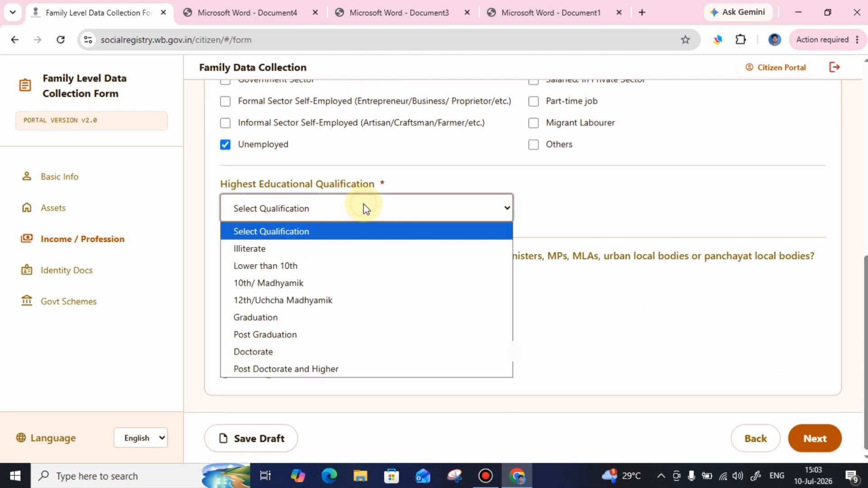
pyautogui.click(301, 271)
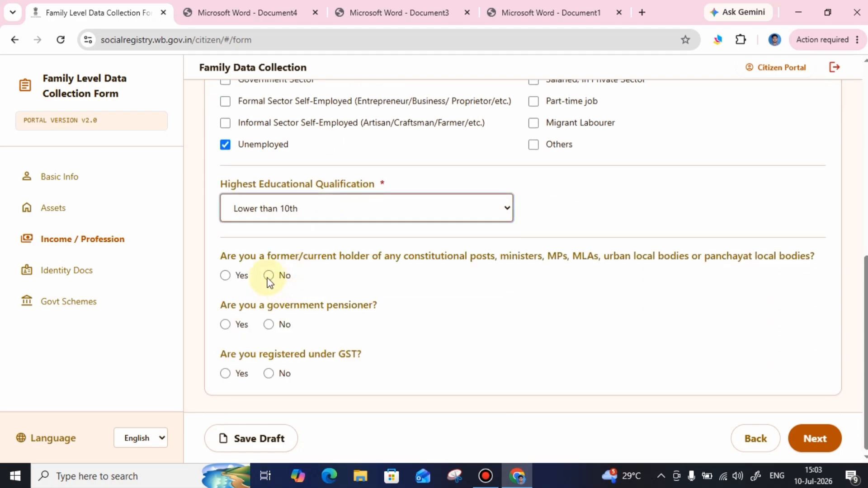
pyautogui.click(269, 276)
pyautogui.click(269, 324)
pyautogui.click(270, 374)
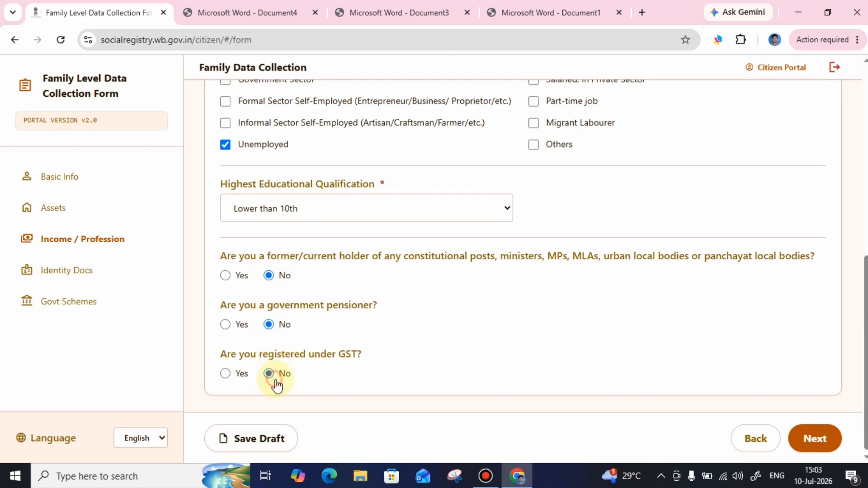
pyautogui.click(800, 440)
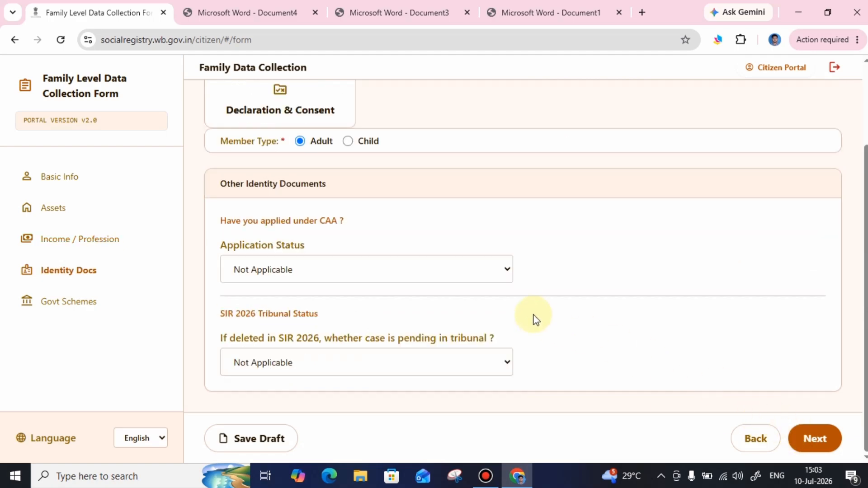
# Step: Leave Member 2's CAA application and tribunal case statuses as Not Applicable
pyautogui.click(352, 264)
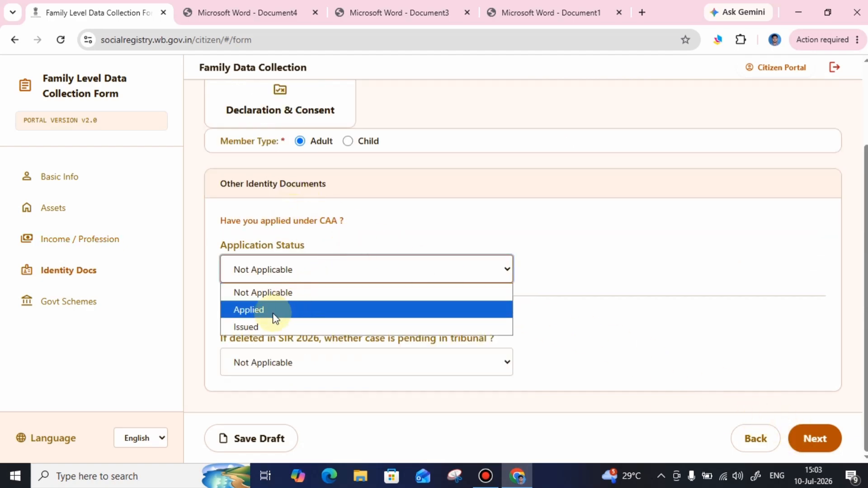
pyautogui.click(293, 291)
pyautogui.click(320, 361)
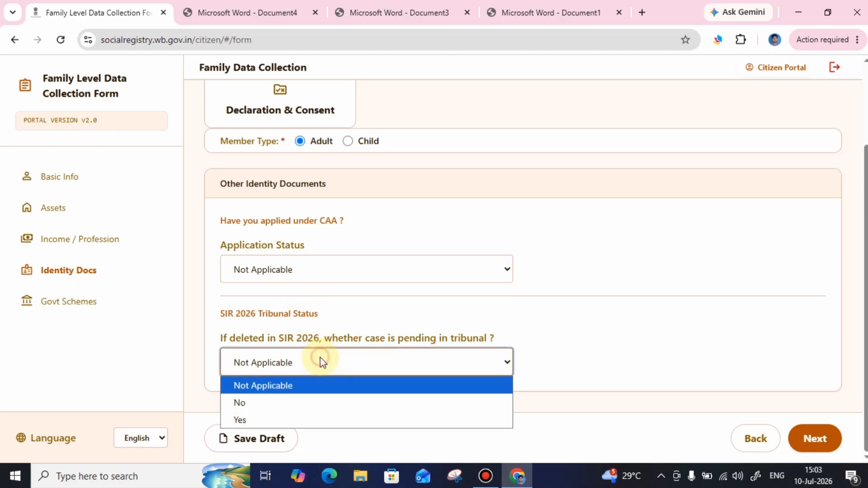
pyautogui.click(281, 385)
pyautogui.click(807, 439)
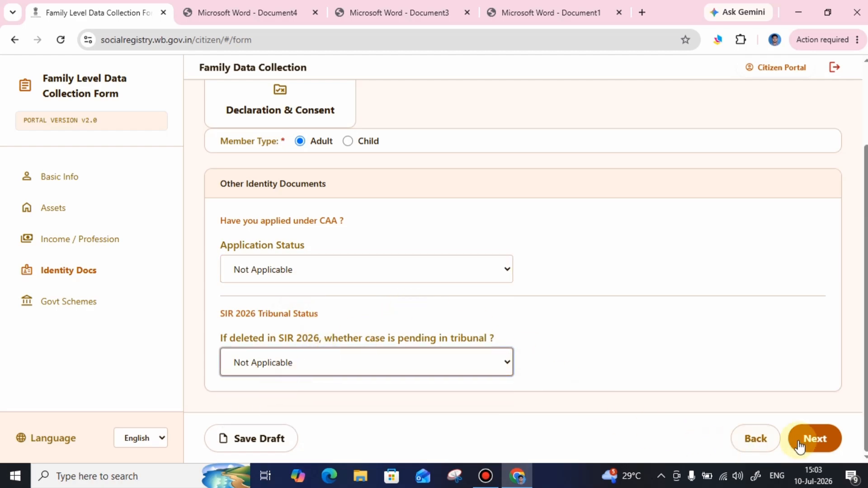
# Step: Mark Member 2 as applying for Annapurna Yojana and receiving DBT benefits (Yes)
pyautogui.click(338, 266)
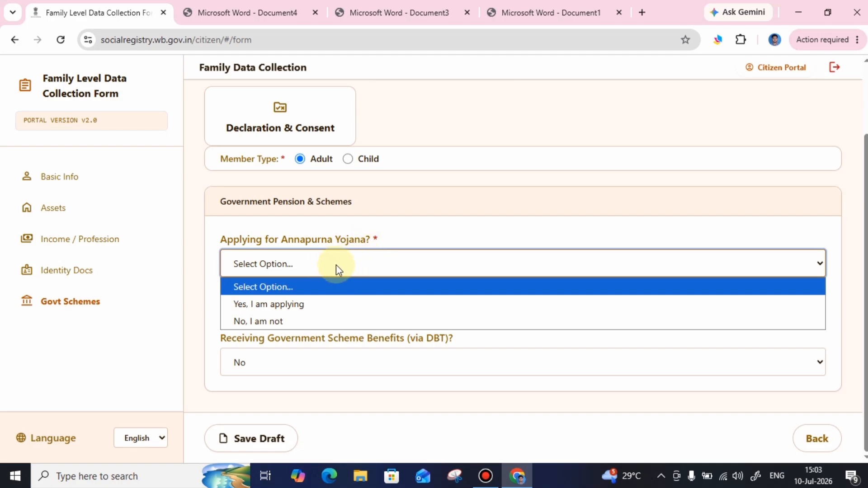
pyautogui.click(289, 305)
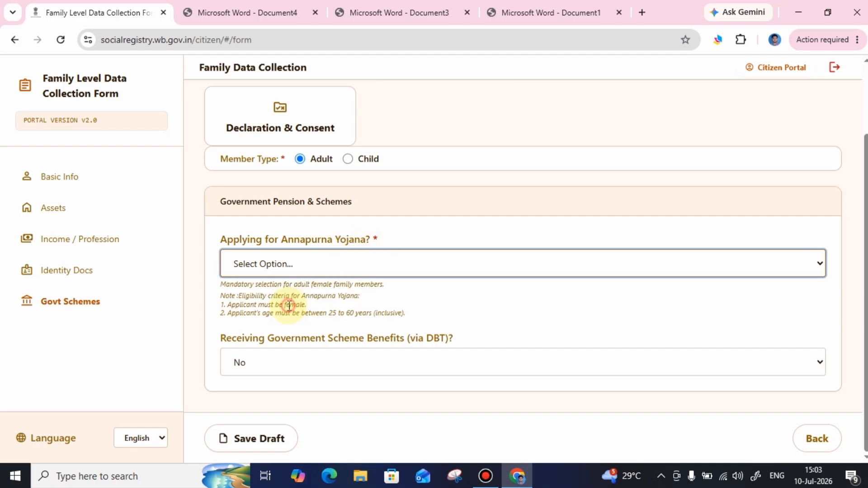
pyautogui.scroll(2, 303, 273)
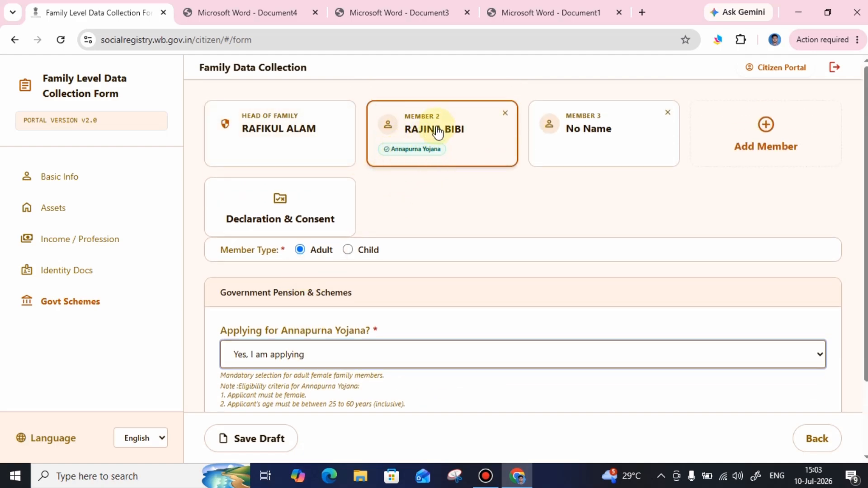
pyautogui.scroll(-2, 394, 211)
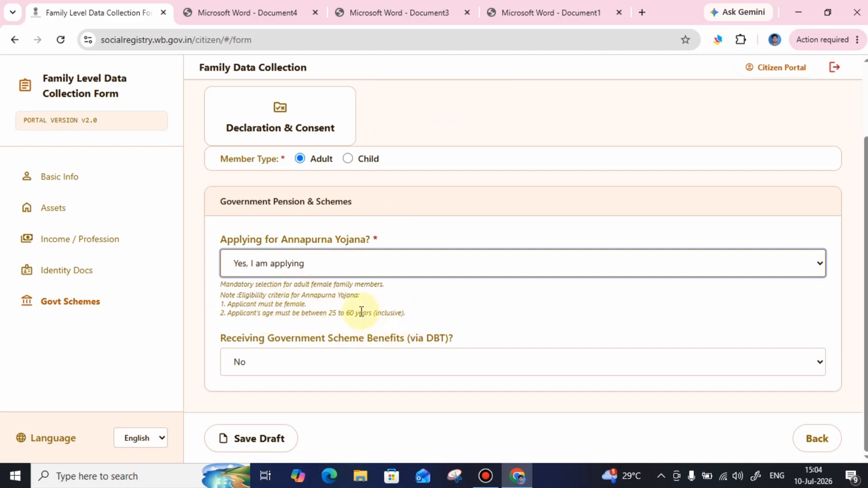
pyautogui.click(393, 362)
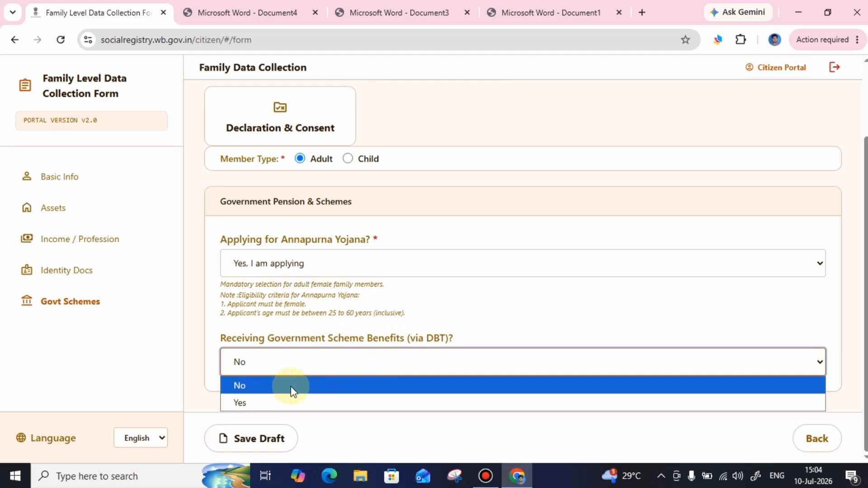
pyautogui.click(255, 405)
# Step: Add Lakshmir Bhandar as scheme 1 with opt-out set to Yes
pyautogui.scroll(-3, 477, 317)
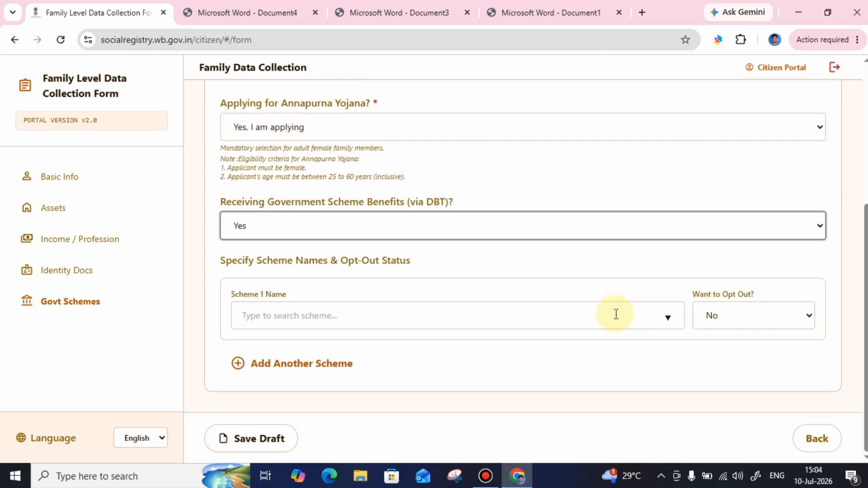
pyautogui.click(449, 315)
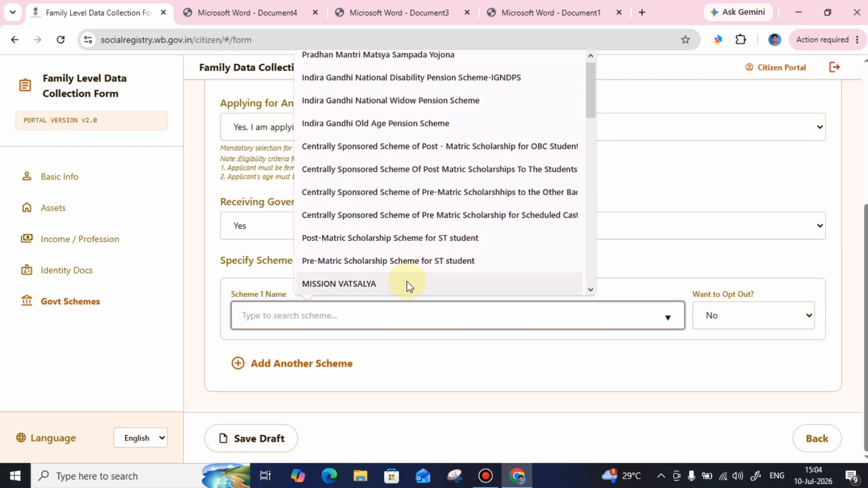
pyautogui.write('LA')
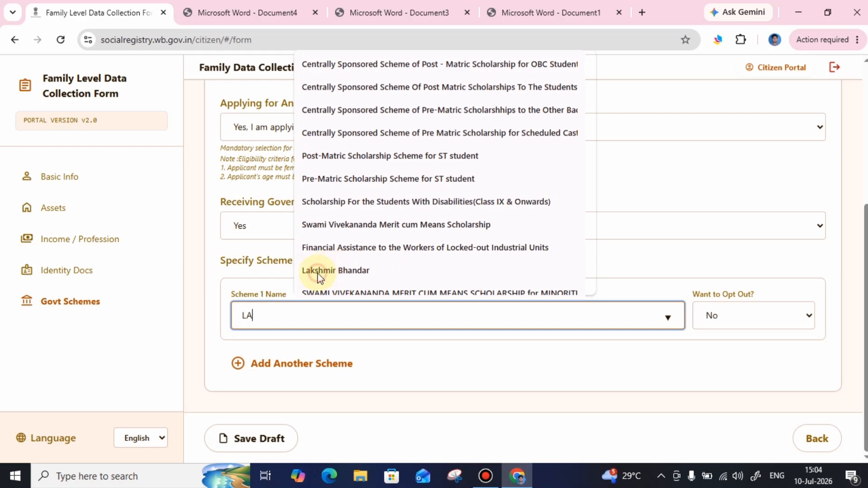
pyautogui.click(329, 262)
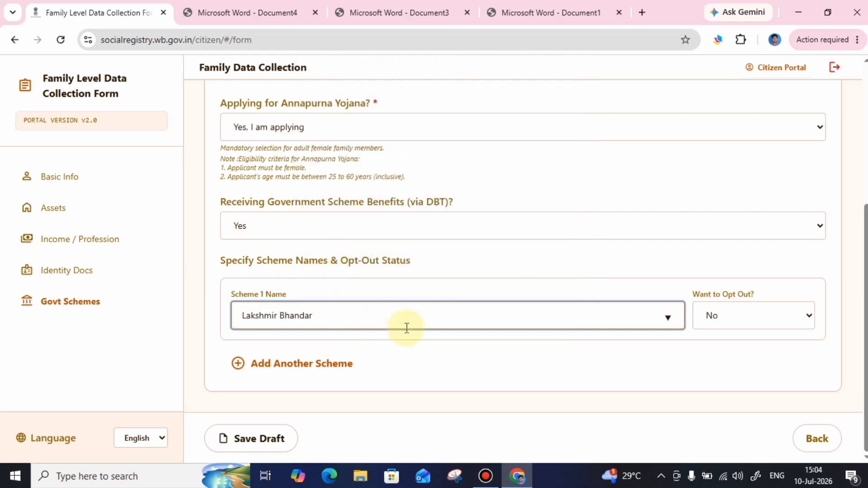
pyautogui.click(764, 320)
pyautogui.click(730, 357)
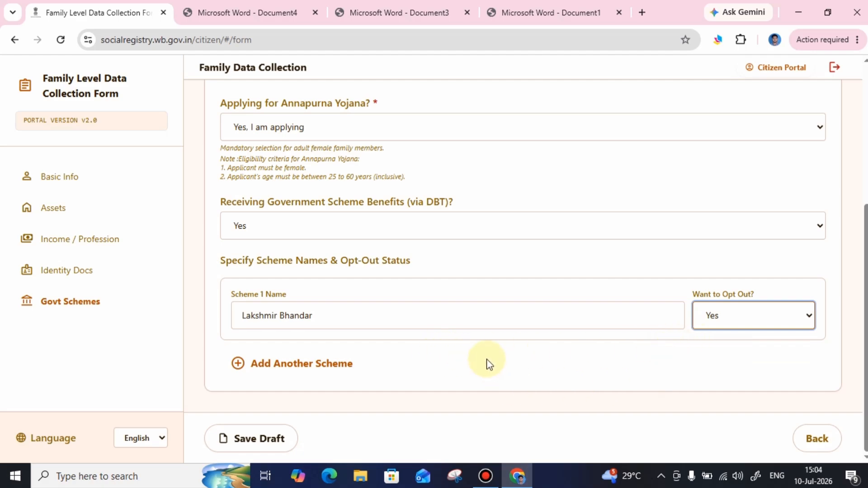
pyautogui.scroll(5, 484, 357)
pyautogui.click(556, 161)
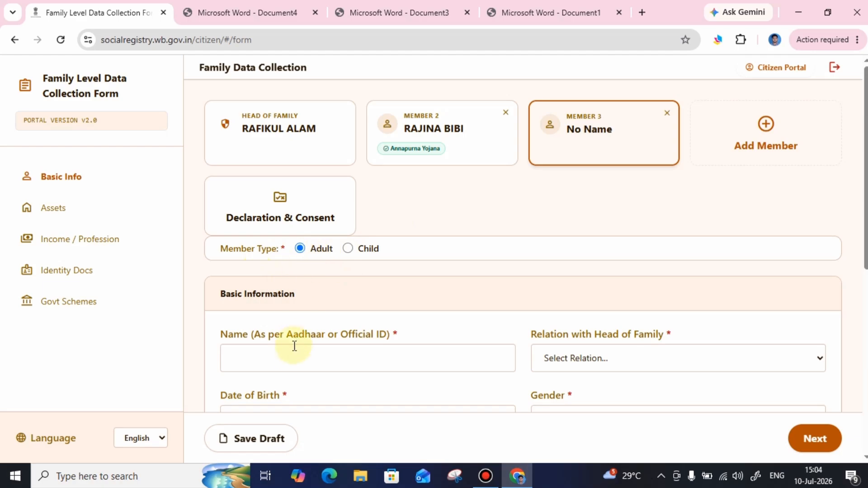
# Step: Enter Member 3's name and set the relation to Son
pyautogui.click(297, 359)
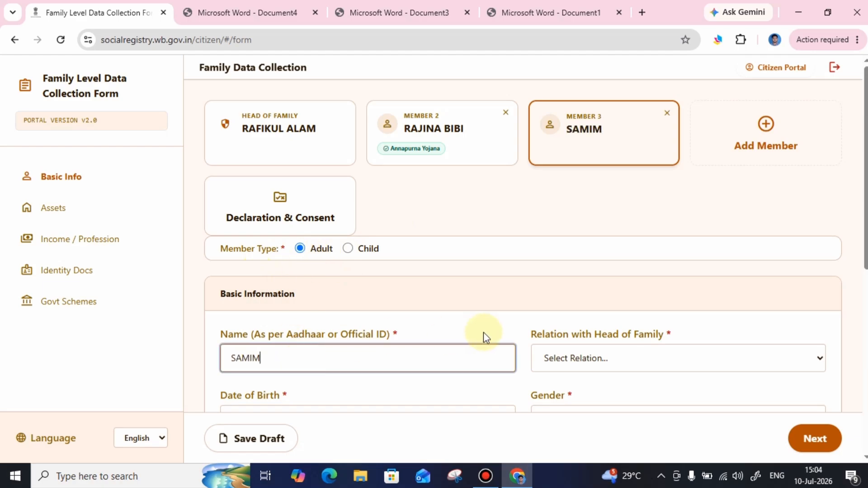
pyautogui.click(560, 358)
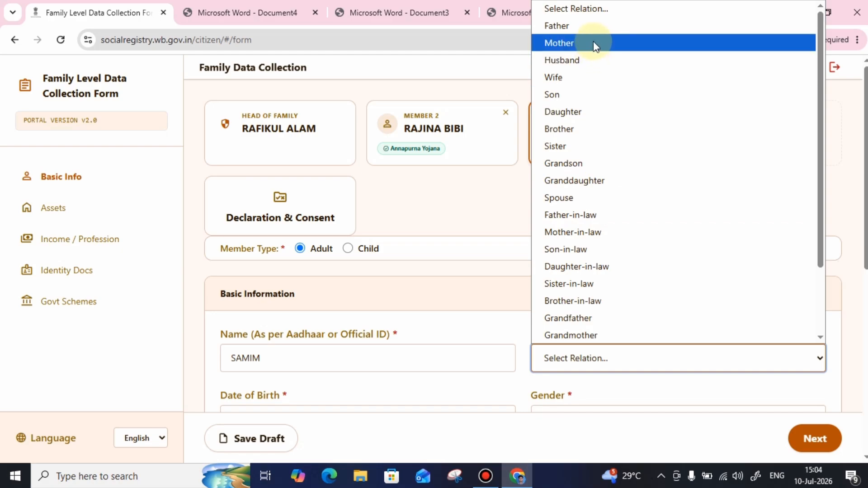
pyautogui.click(588, 93)
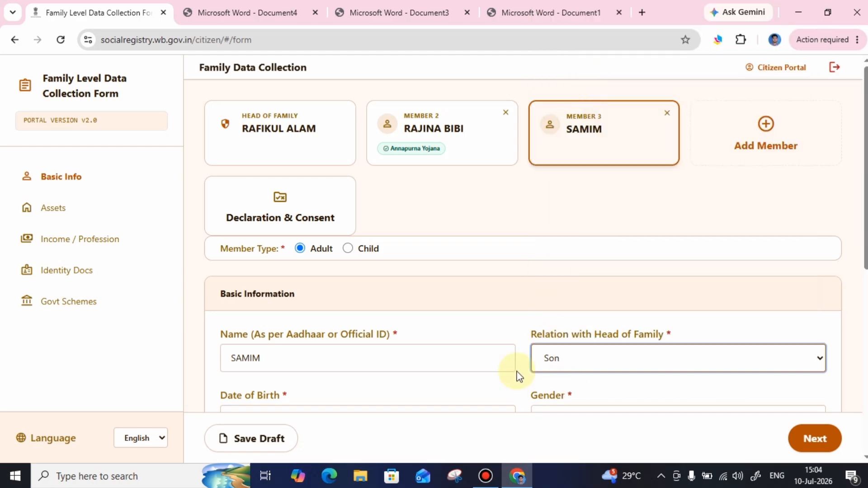
# Step: Set Member 3's date of birth to 16-Aug-2001 using the calendar
pyautogui.scroll(-3, 515, 374)
pyautogui.click(264, 290)
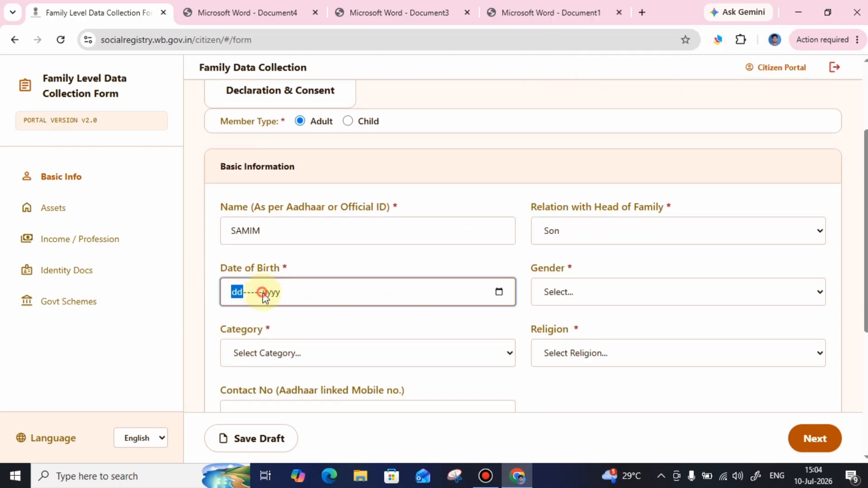
pyautogui.click(499, 292)
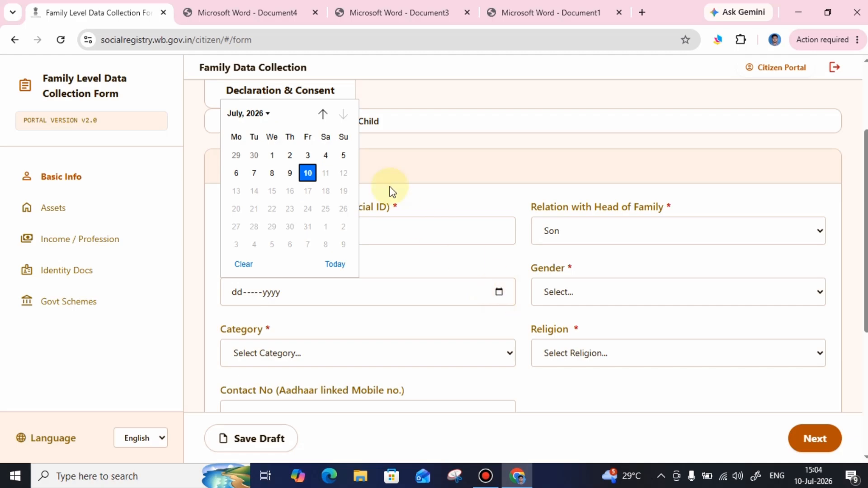
pyautogui.click(266, 114)
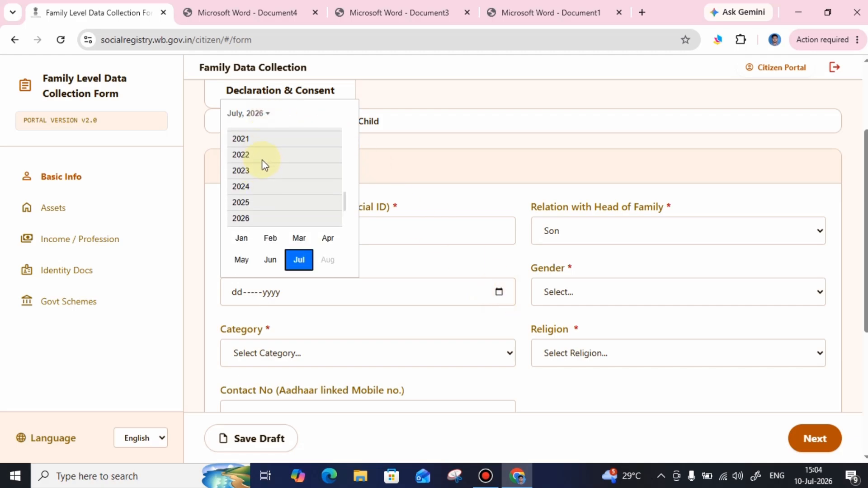
pyautogui.scroll(5, 264, 165)
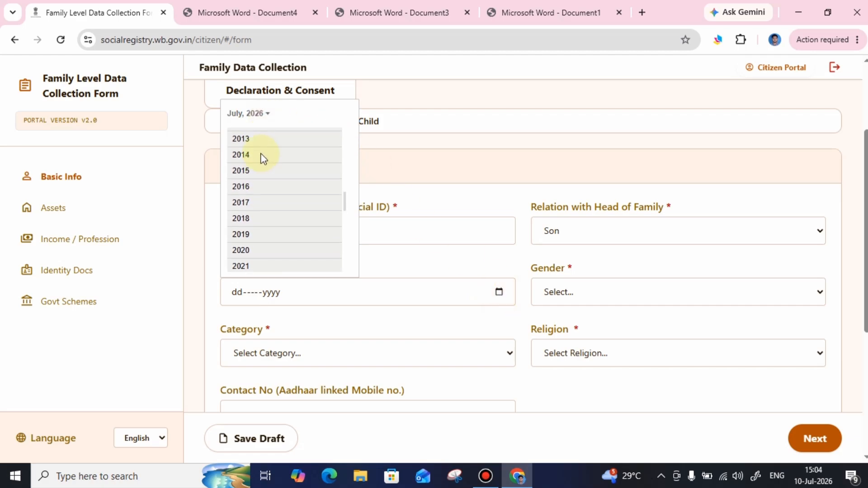
pyautogui.scroll(3, 262, 158)
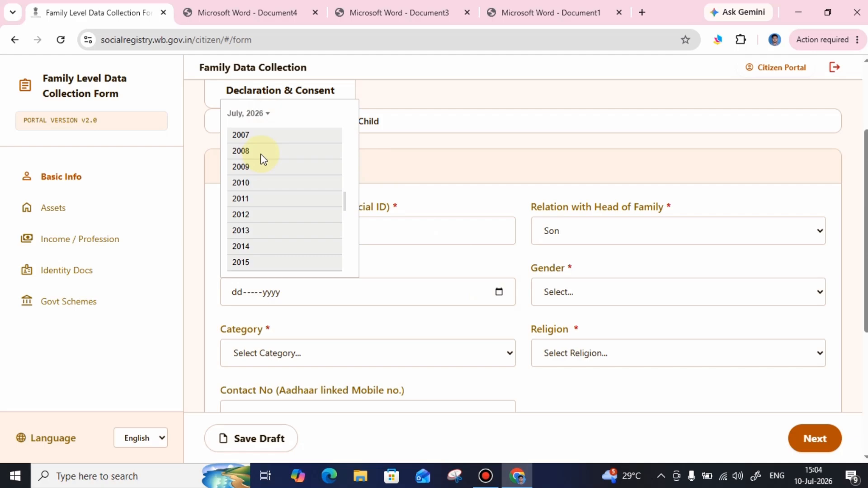
pyautogui.scroll(4, 262, 161)
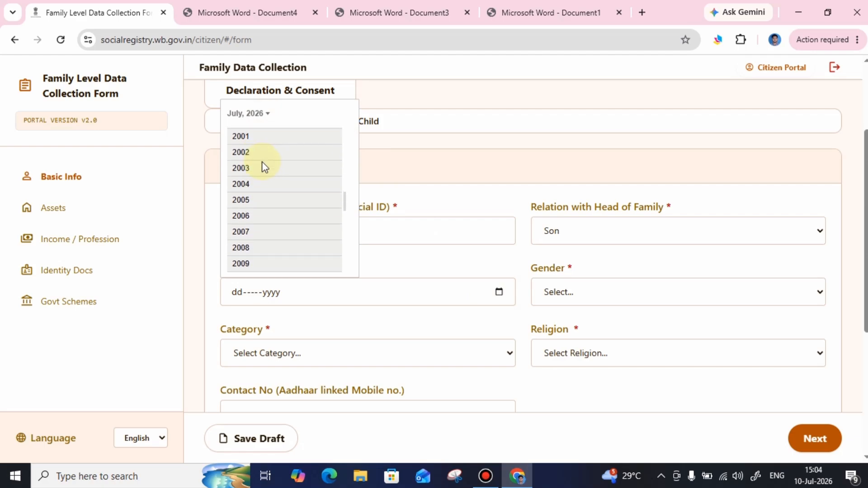
pyautogui.scroll(2, 262, 161)
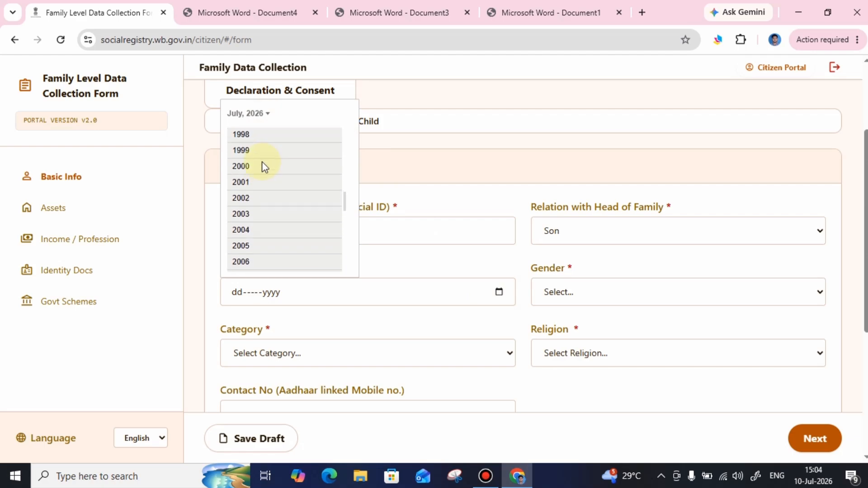
pyautogui.scroll(-1, 262, 161)
pyautogui.scroll(-1, 262, 162)
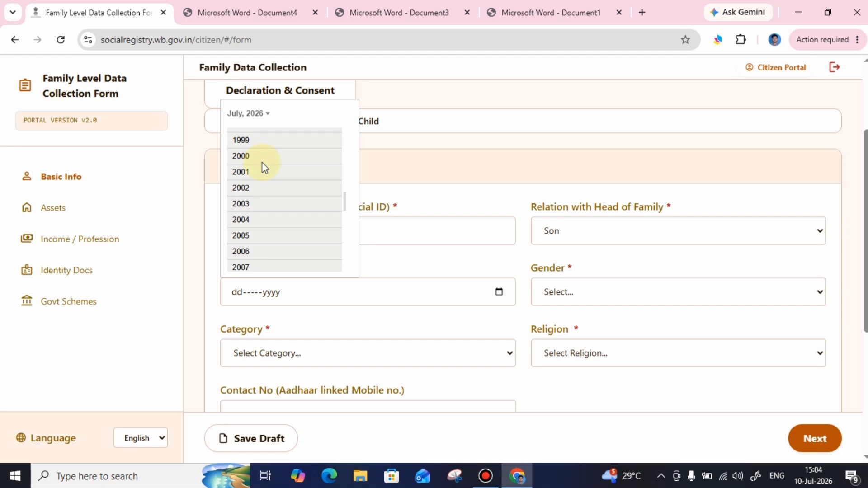
pyautogui.click(252, 175)
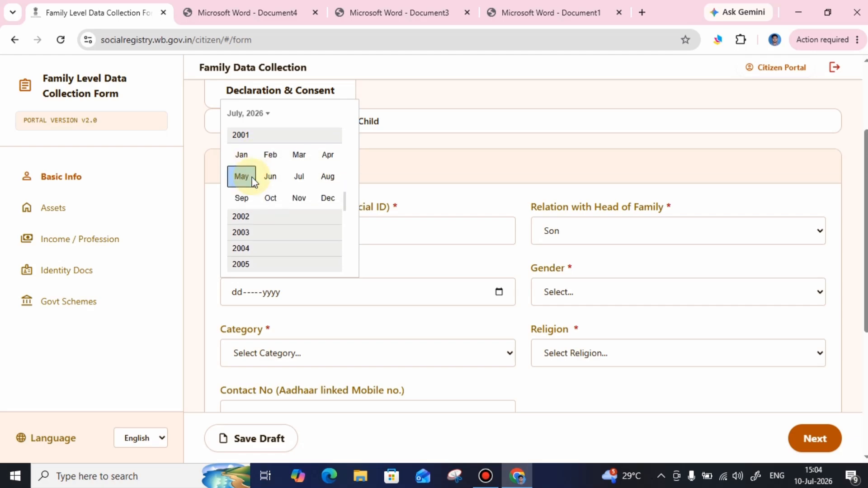
pyautogui.click(316, 178)
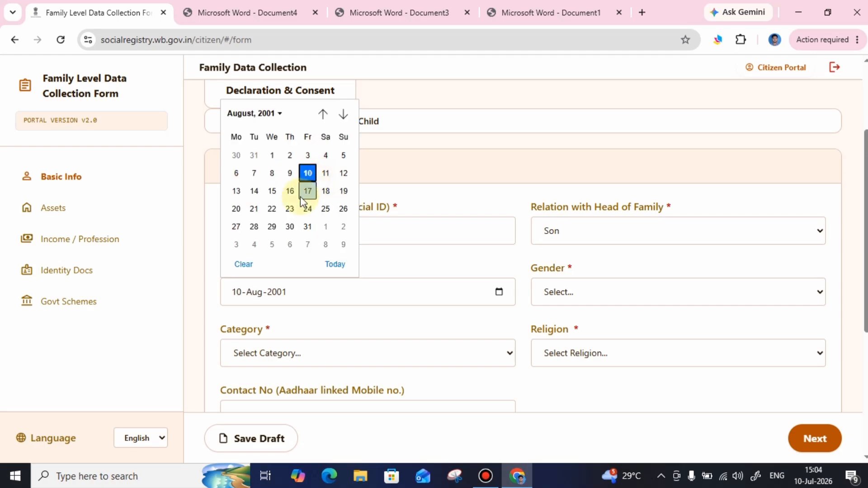
pyautogui.click(290, 195)
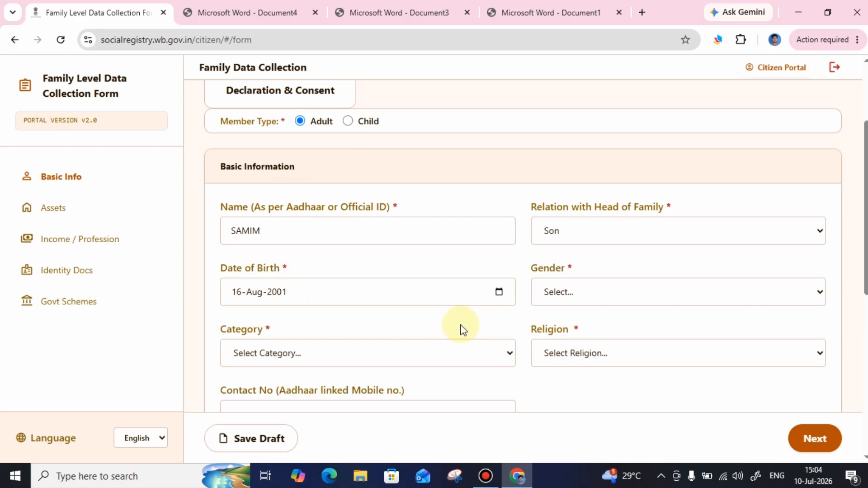
# Step: Set gender Male, category UR (Unreserved Category) and religion Islam
pyautogui.click(584, 293)
pyautogui.click(560, 336)
pyautogui.click(373, 346)
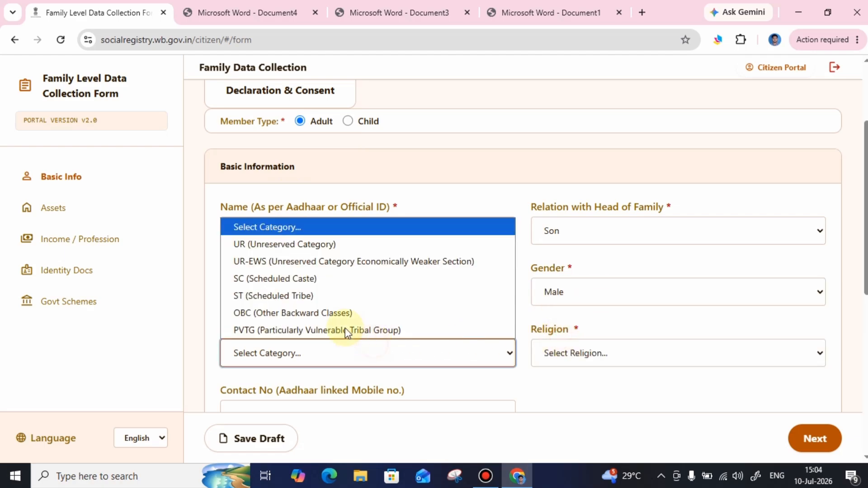
pyautogui.click(277, 245)
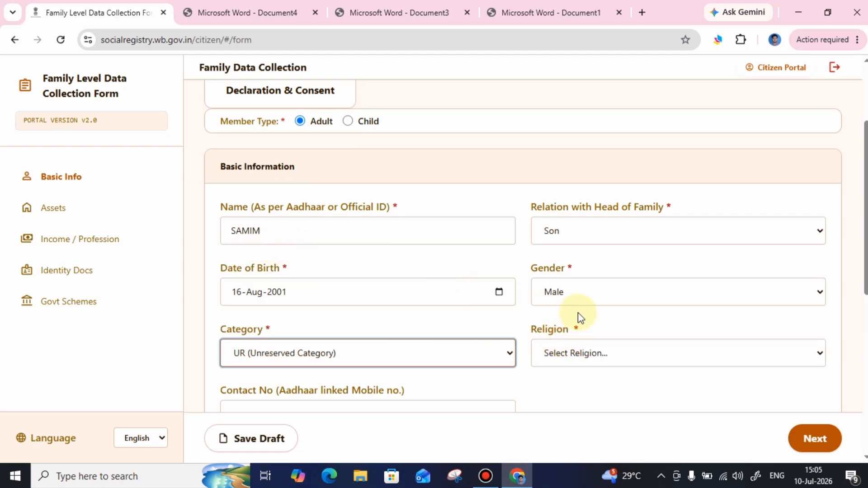
pyautogui.click(551, 357)
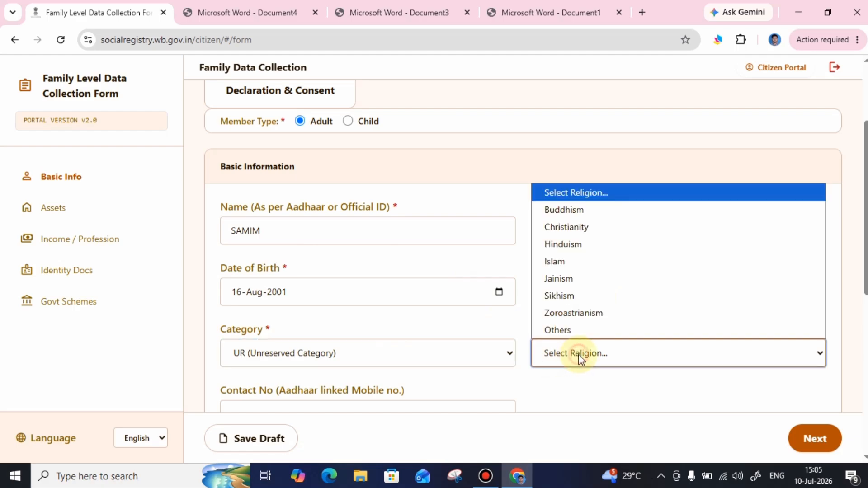
pyautogui.click(574, 261)
# Step: Complete Member 3's contact number and mark disability status as No
pyautogui.scroll(-4, 308, 282)
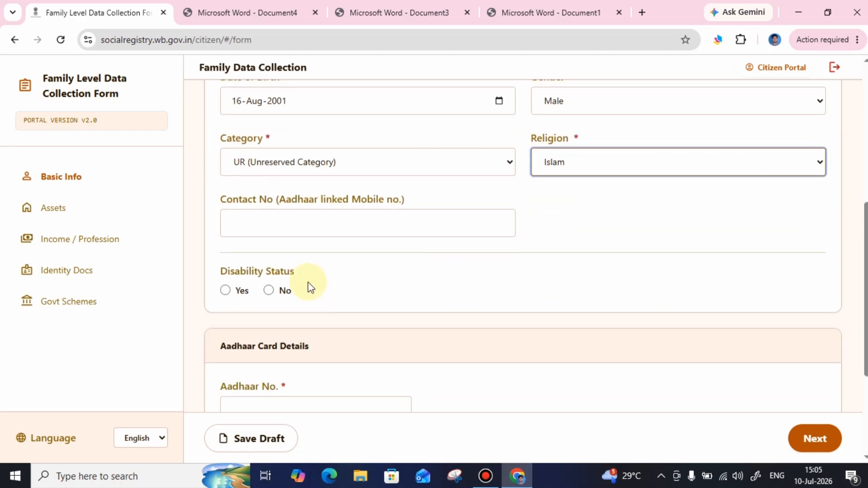
pyautogui.click(328, 222)
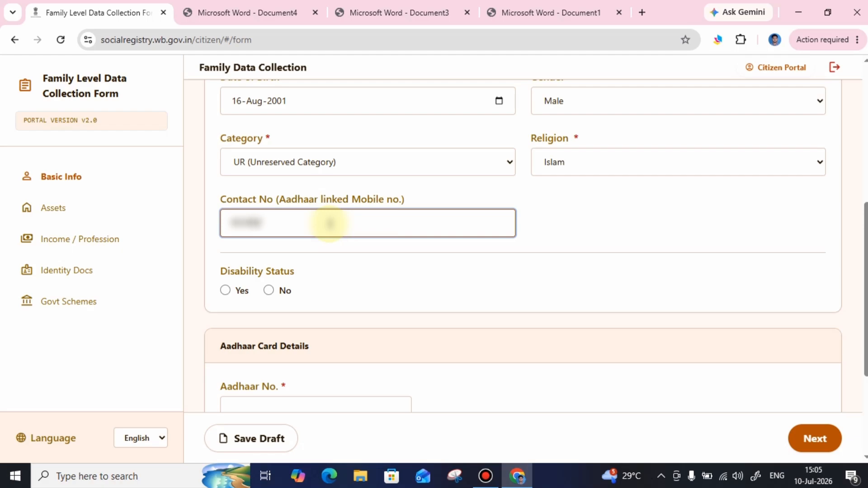
pyautogui.write('00')
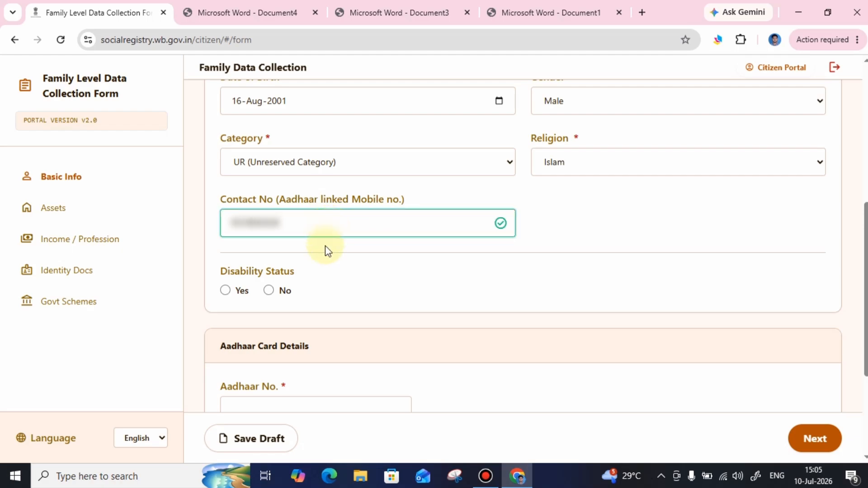
pyautogui.click(279, 292)
# Step: Enter Member 3's Aadhaar number and EPIC number
pyautogui.scroll(-1, 278, 293)
pyautogui.scroll(-2, 278, 292)
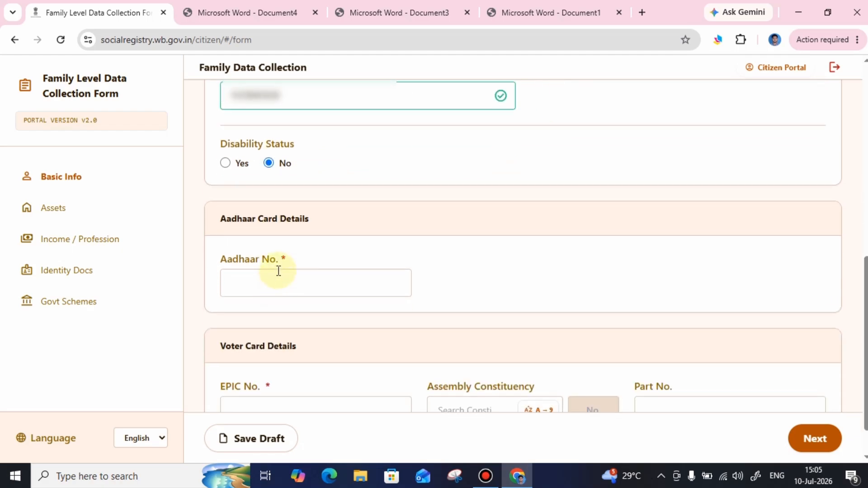
pyautogui.click(271, 285)
pyautogui.write('000')
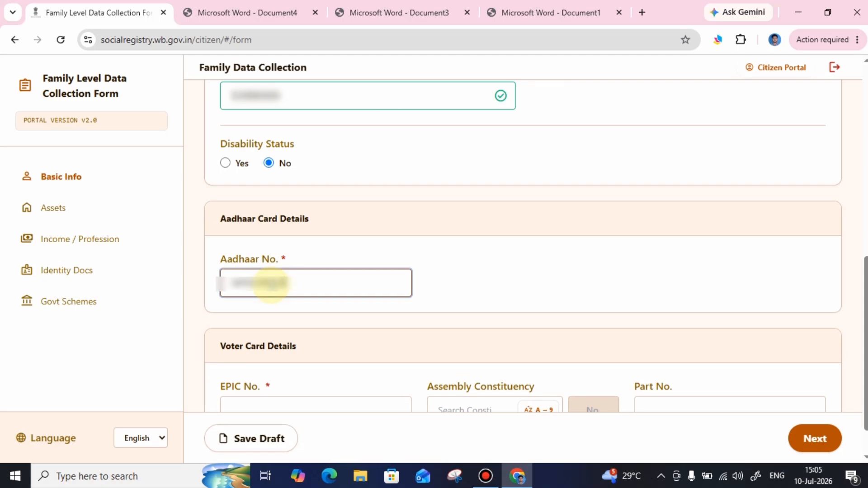
pyautogui.scroll(-1, 271, 296)
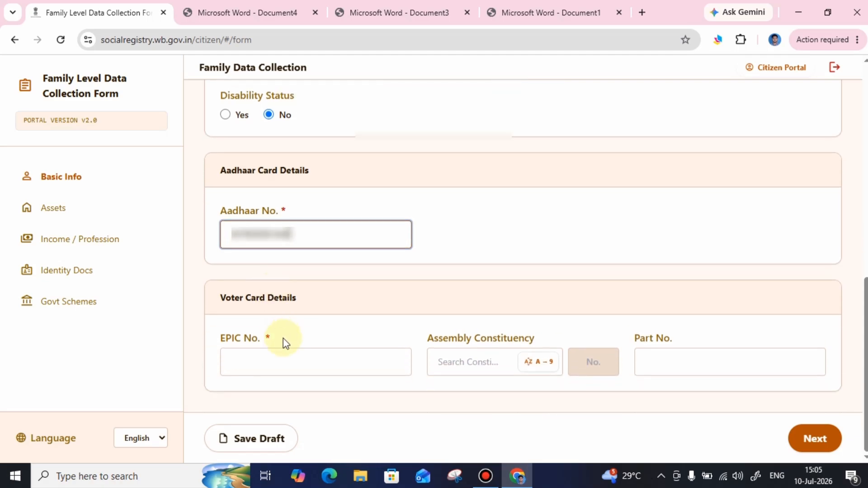
pyautogui.click(317, 352)
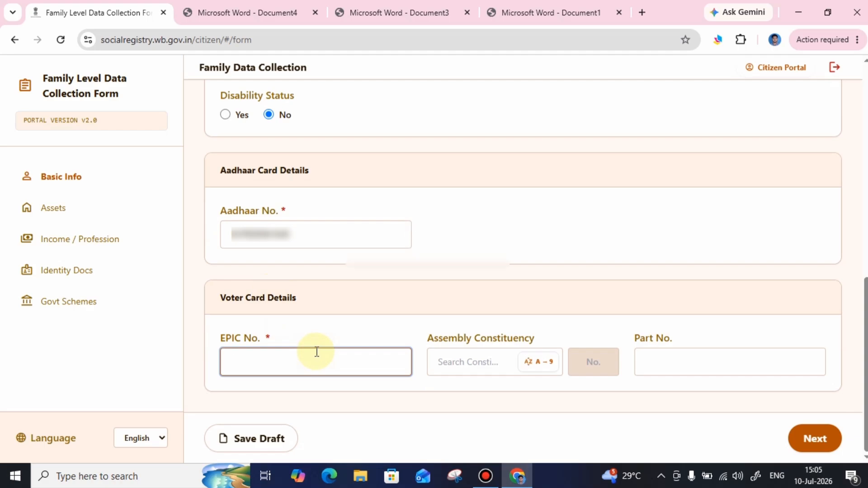
pyautogui.write('XXX')
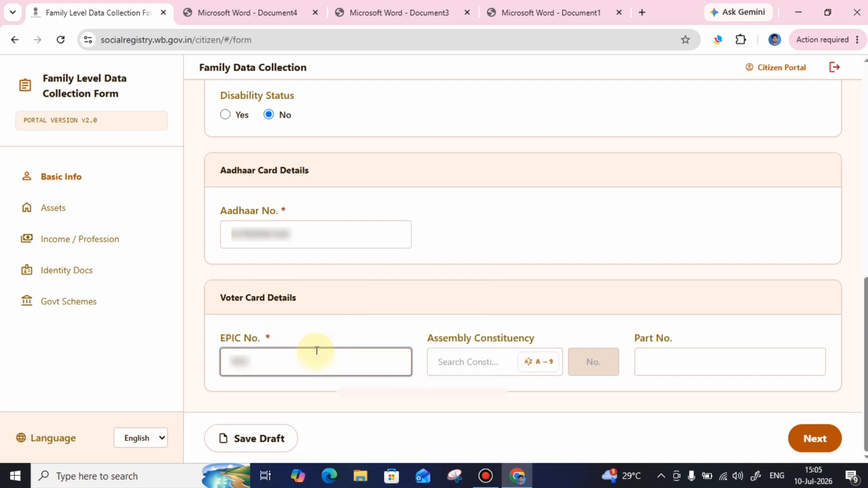
pyautogui.write('XX')
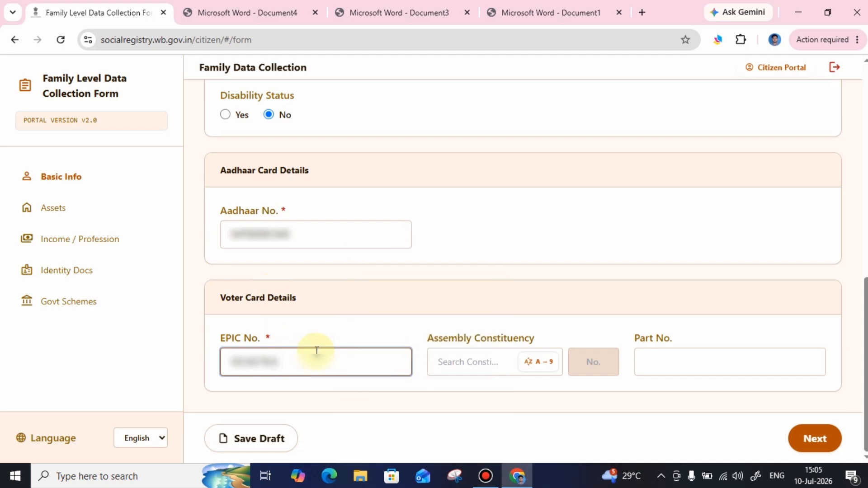
pyautogui.write('X')
# Step: Select 50 - Maldaha as the assembly constituency and begin the Part No. field
pyautogui.scroll(-1, 334, 343)
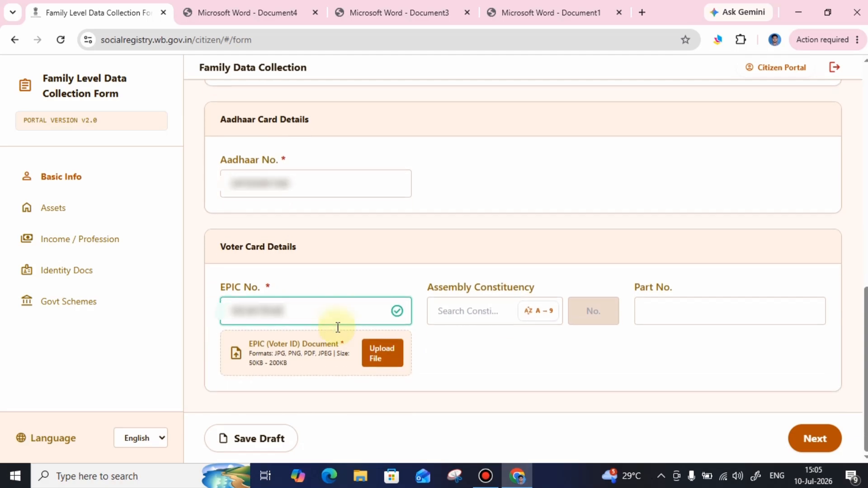
pyautogui.click(460, 319)
pyautogui.scroll(-20, 601, 367)
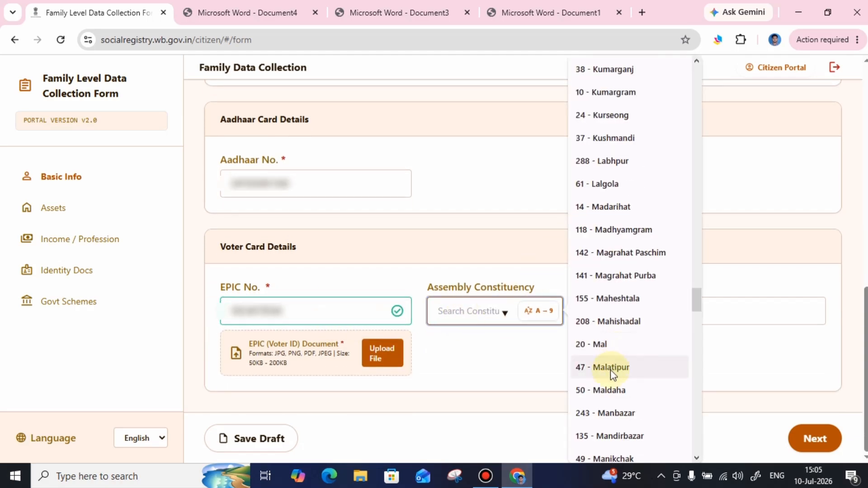
pyautogui.click(588, 390)
pyautogui.click(679, 310)
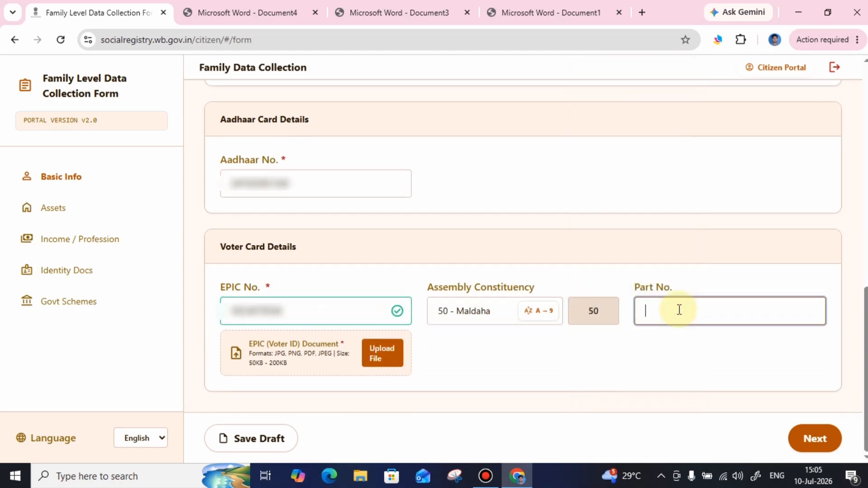
# Step: Upload the voter ID PDF as Member 3's EPIC document
pyautogui.click(482, 374)
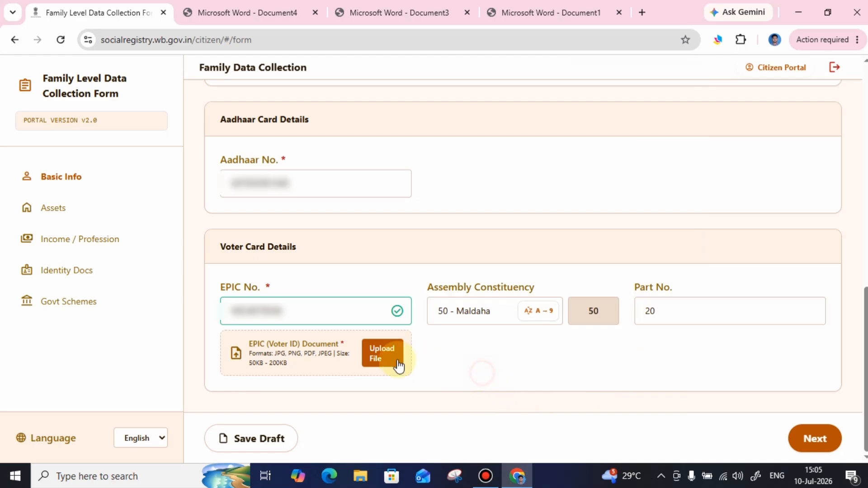
pyautogui.click(394, 359)
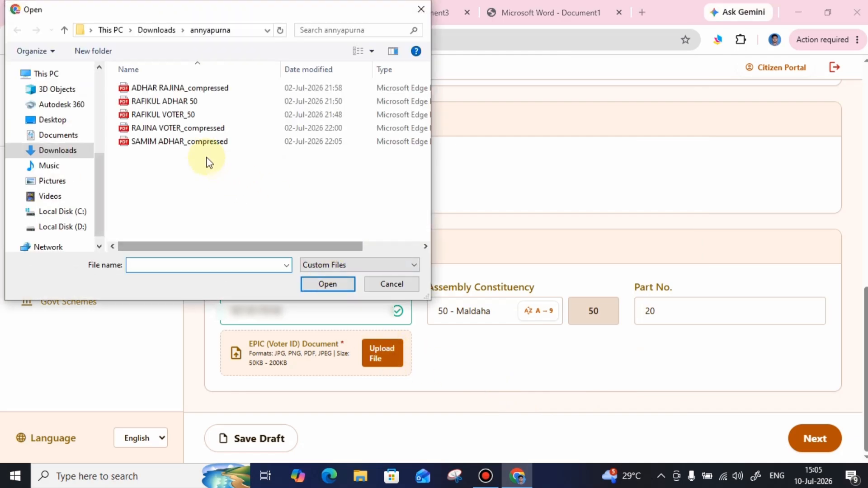
pyautogui.click(199, 129)
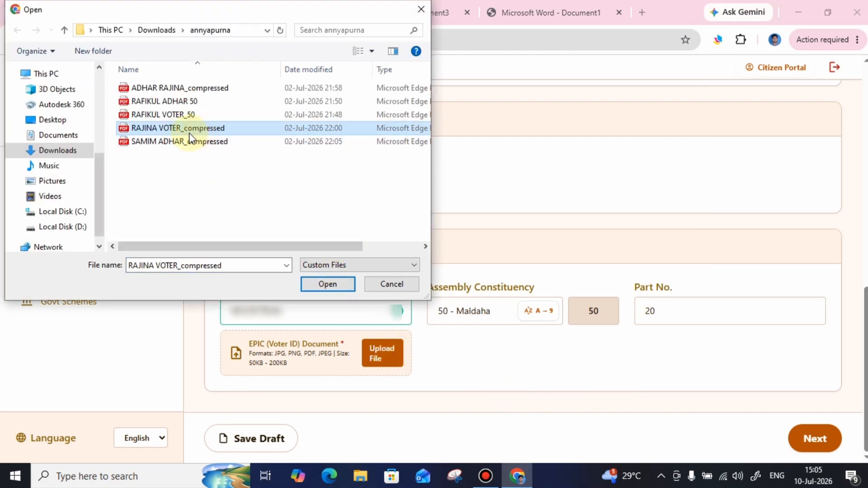
pyautogui.click(314, 285)
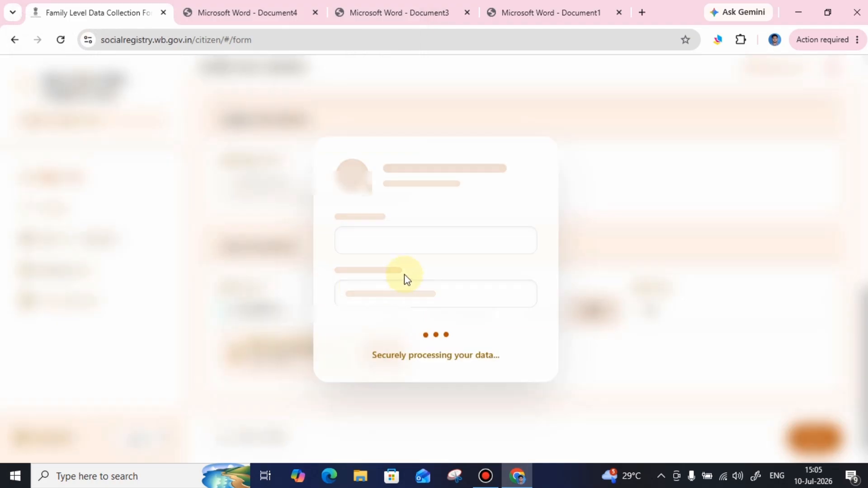
# Step: Re-enter the first Aadhaar digits, reading them from the Aadhaar PDF in Edge
pyautogui.scroll(2, 406, 266)
pyautogui.click(345, 250)
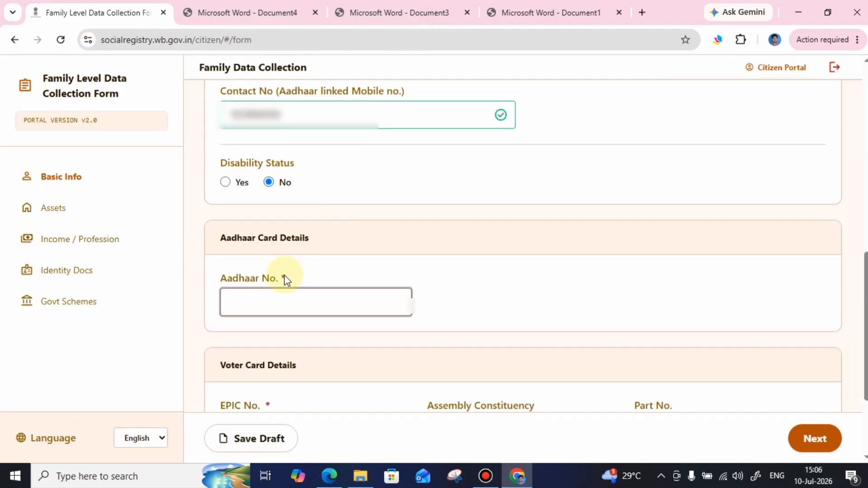
pyautogui.write('***')
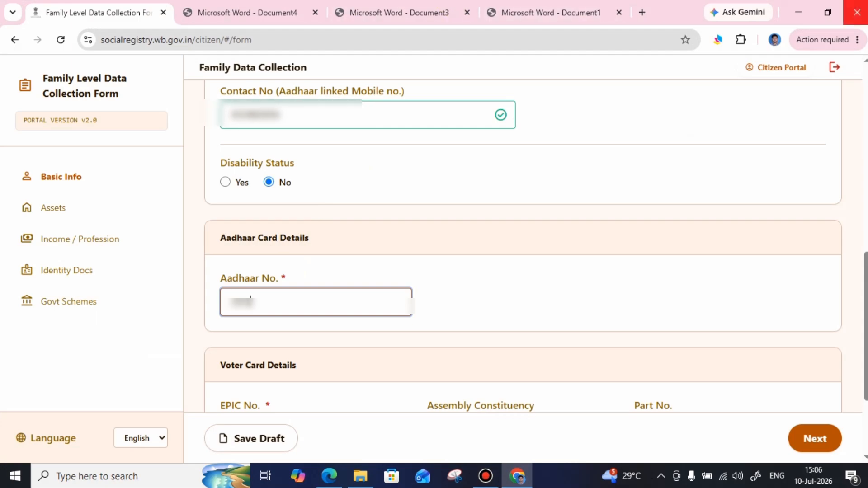
pyautogui.click(799, 14)
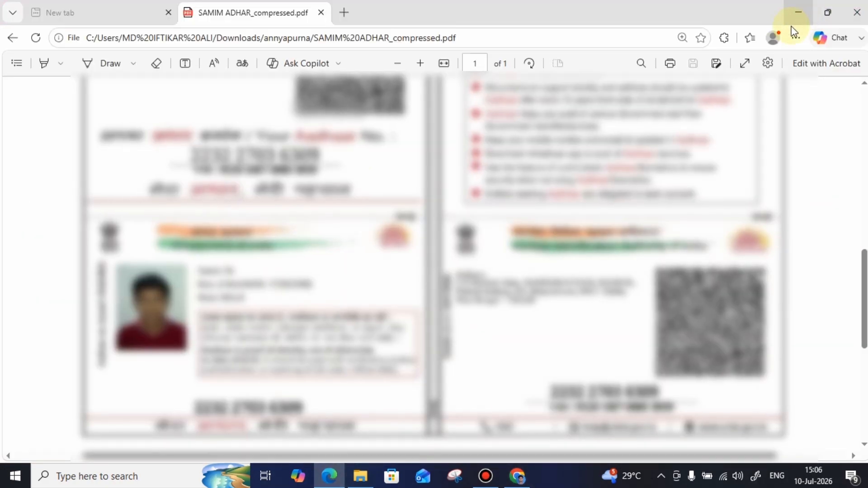
pyautogui.click(520, 477)
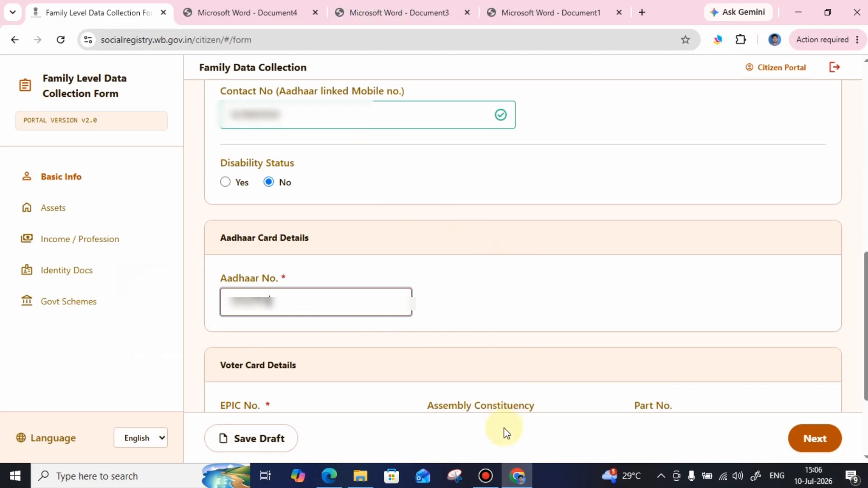
# Step: Finish the Aadhaar number and upload Member 3's Aadhaar card PDF
pyautogui.click(338, 479)
pyautogui.click(518, 476)
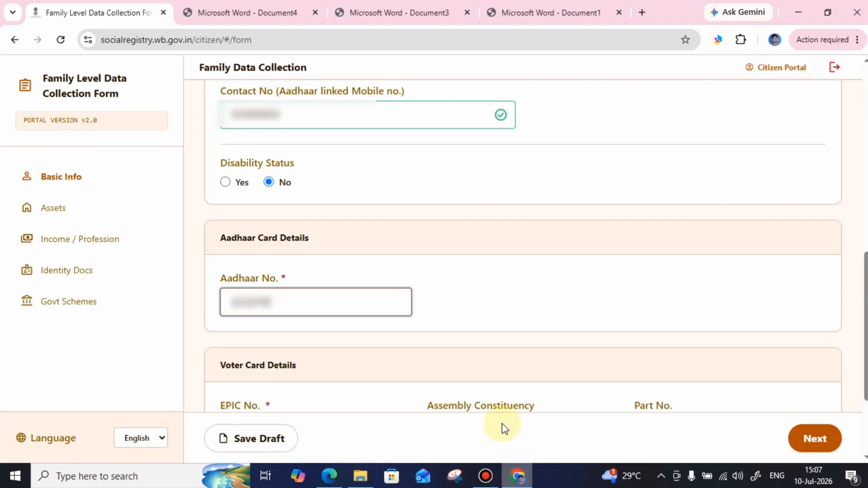
pyautogui.write('****')
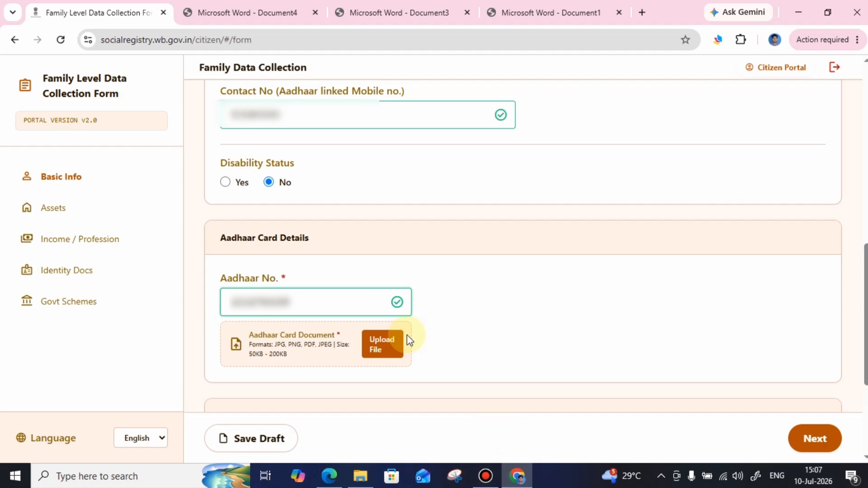
pyautogui.click(400, 346)
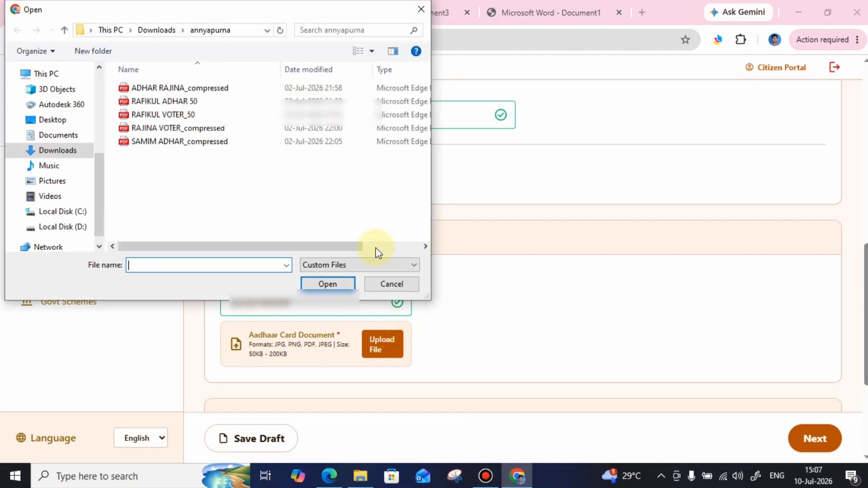
pyautogui.click(186, 141)
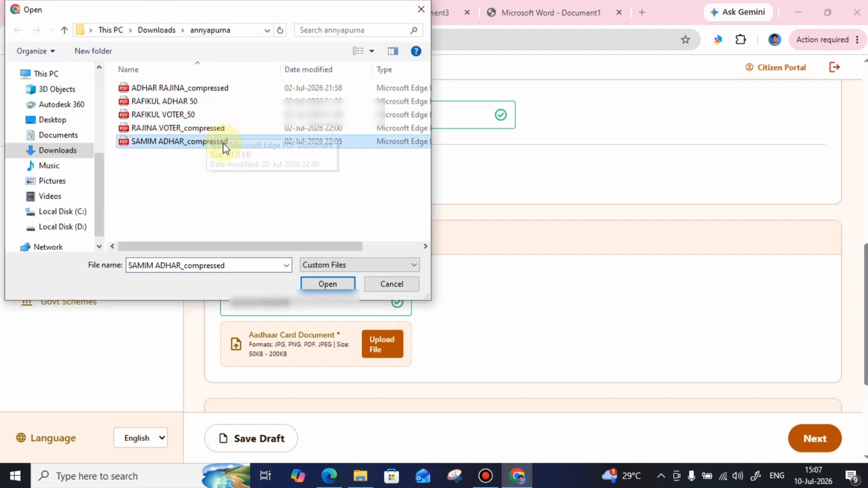
pyautogui.click(328, 284)
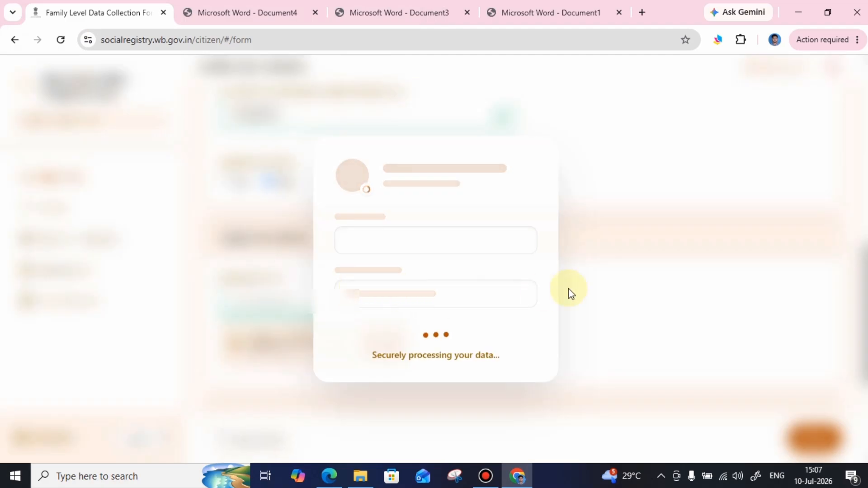
# Step: View the uploaded Aadhaar and voter ID documents to verify them
pyautogui.scroll(-1, 393, 208)
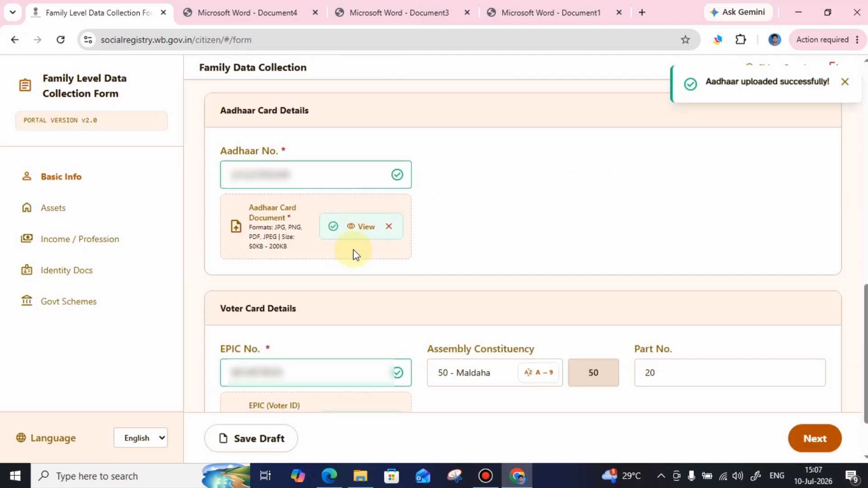
pyautogui.click(364, 226)
pyautogui.scroll(-6, 479, 248)
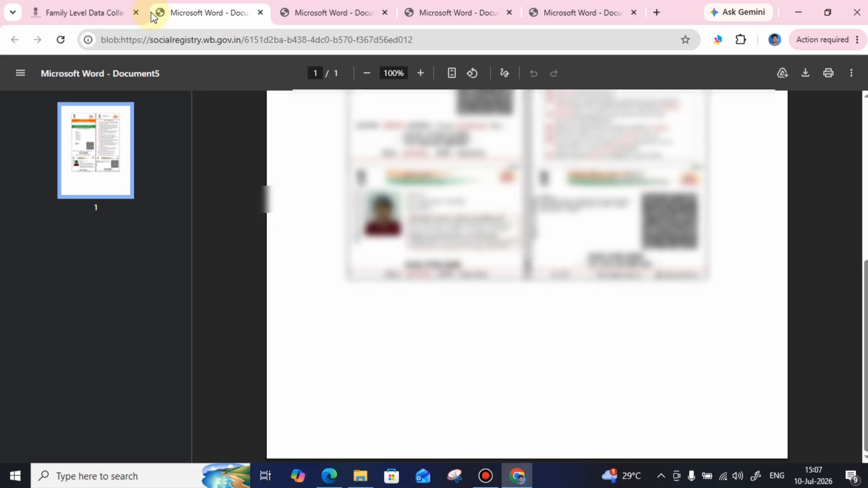
pyautogui.click(79, 12)
pyautogui.scroll(-2, 521, 253)
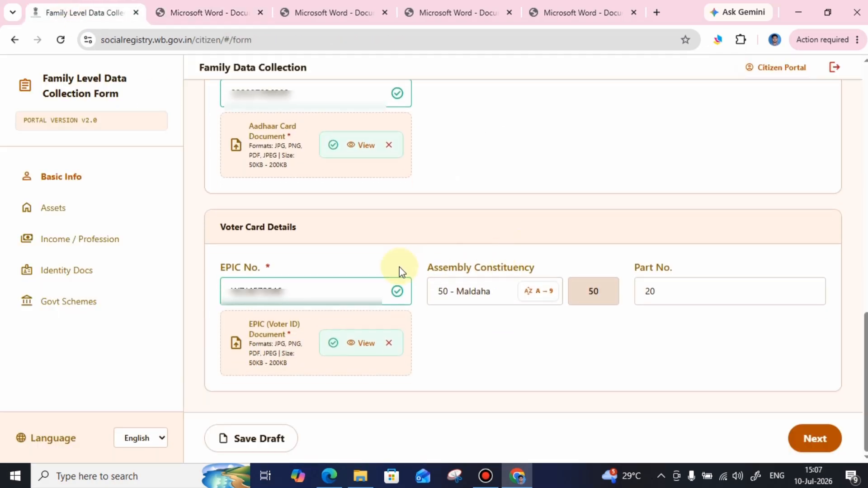
pyautogui.click(364, 343)
pyautogui.scroll(-3, 487, 256)
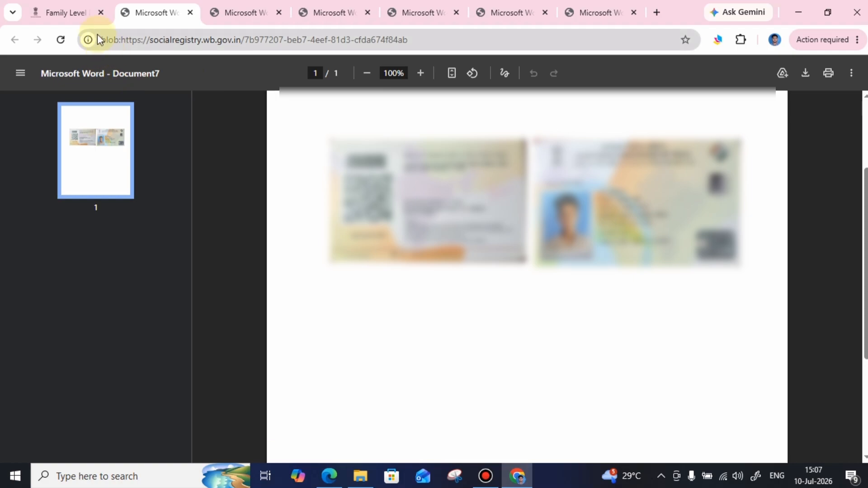
pyautogui.click(68, 12)
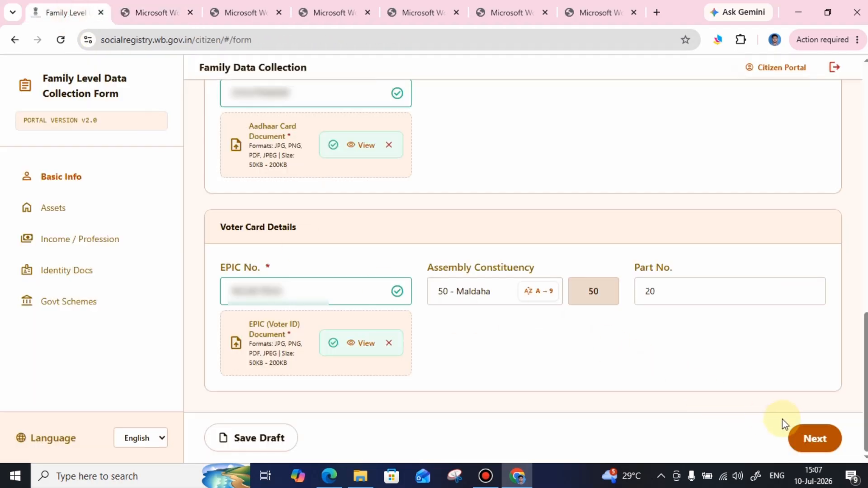
# Step: Record Member 3's health insurance as Yes, Government type, Swasthya Sathi scheme, with URN number
pyautogui.click(803, 437)
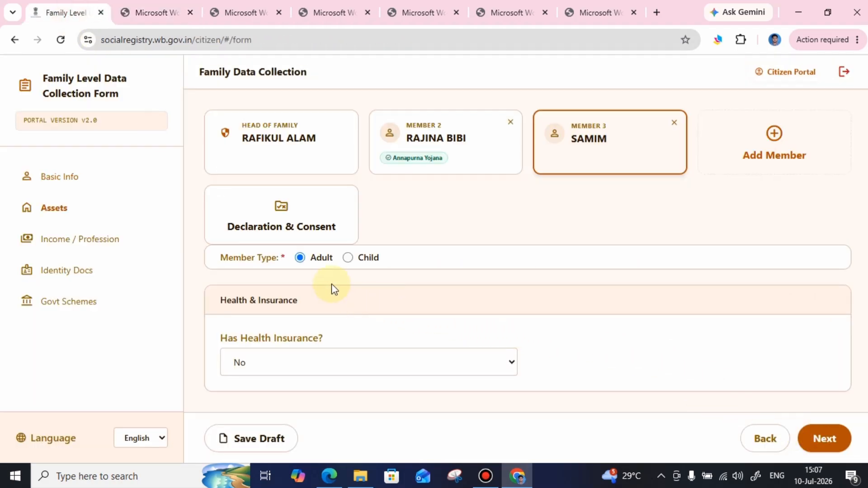
pyautogui.click(378, 368)
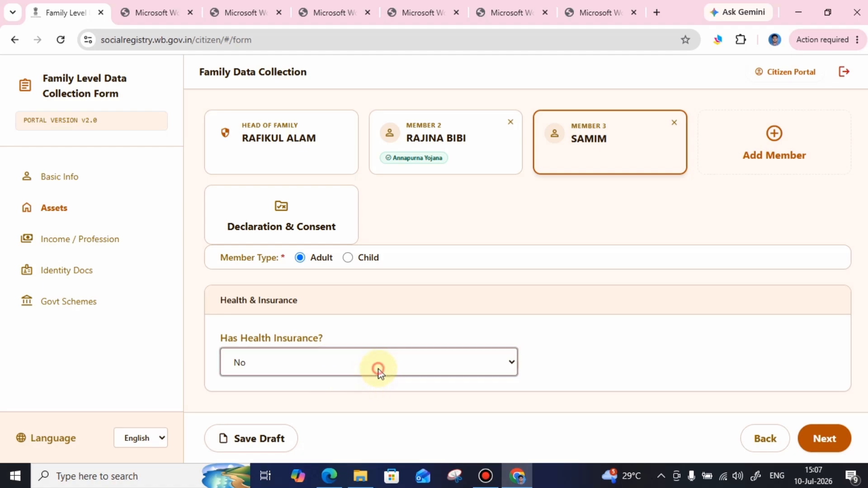
pyautogui.click(272, 402)
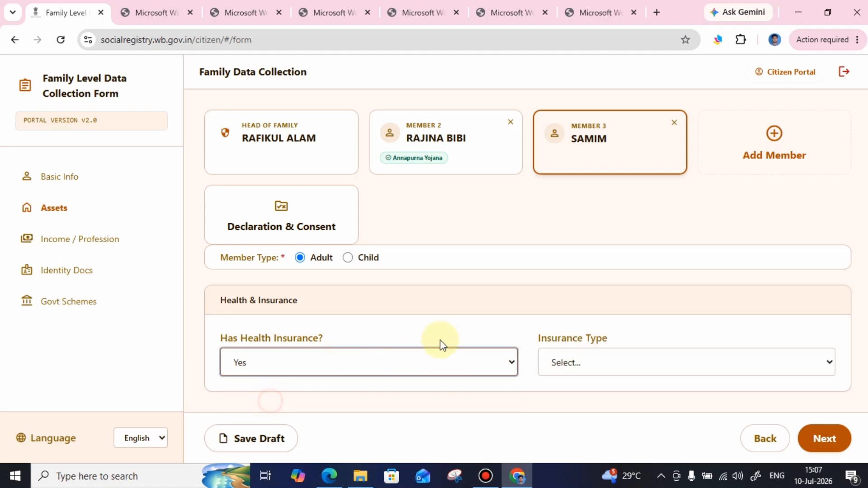
pyautogui.click(585, 358)
pyautogui.click(575, 404)
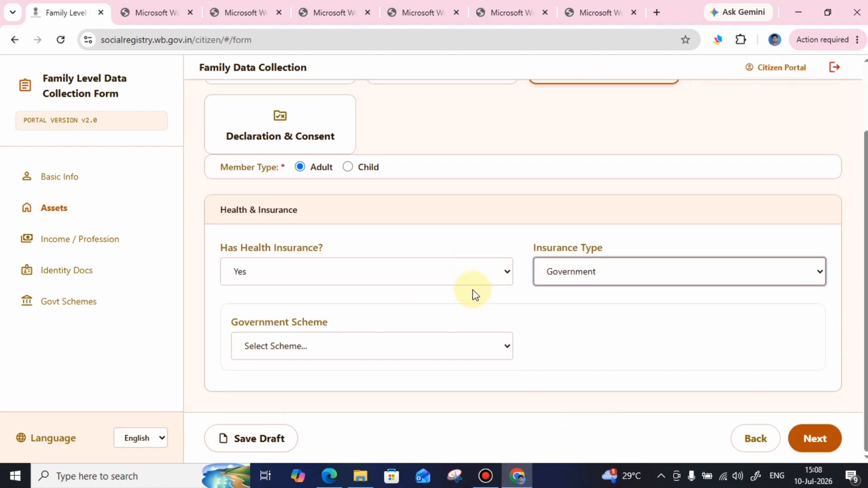
pyautogui.click(633, 277)
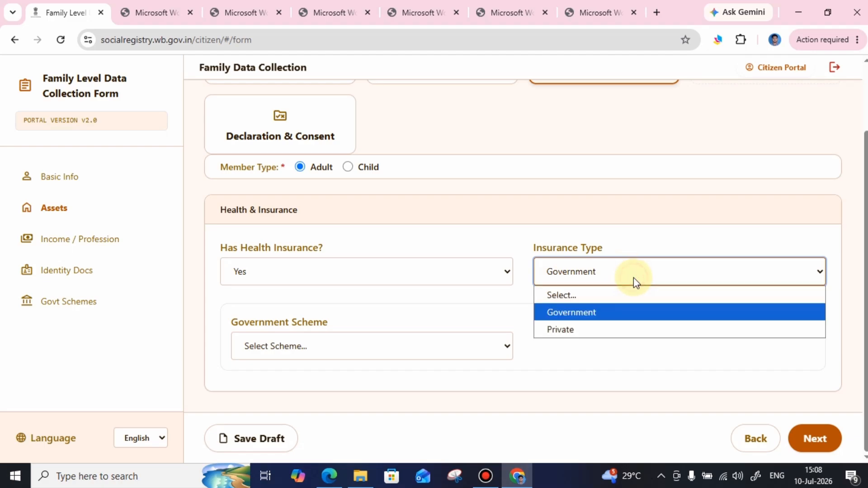
pyautogui.click(633, 277)
pyautogui.click(465, 345)
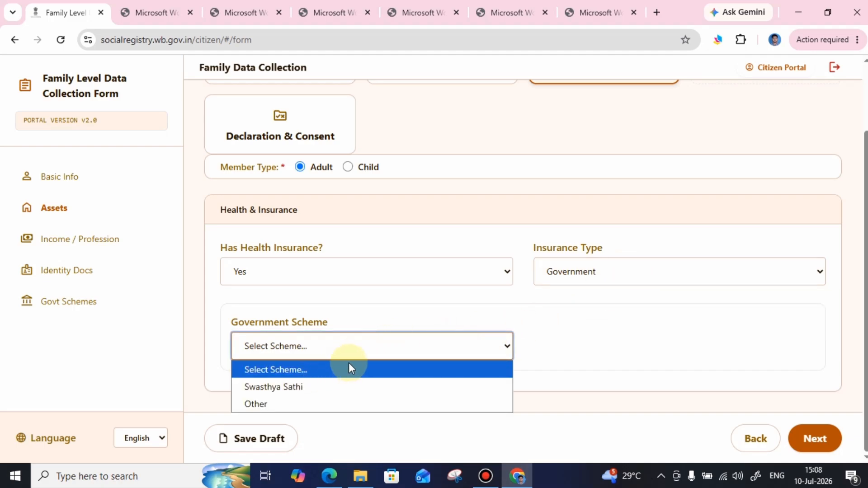
pyautogui.click(314, 384)
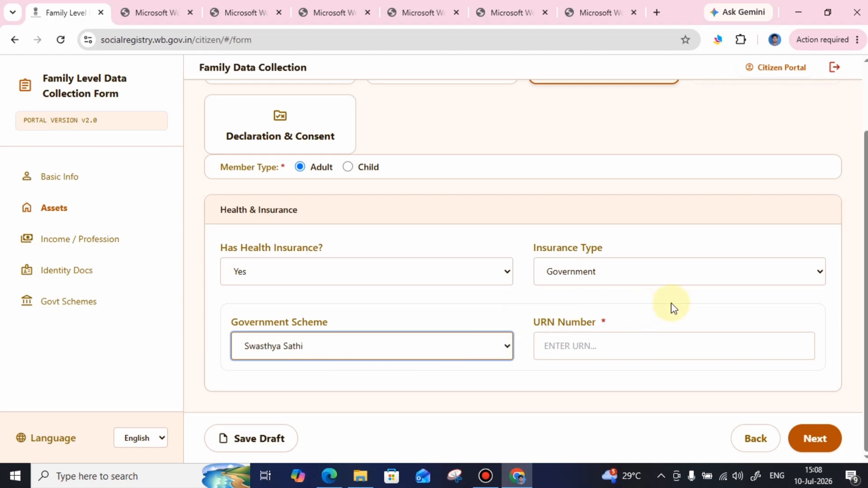
pyautogui.click(569, 344)
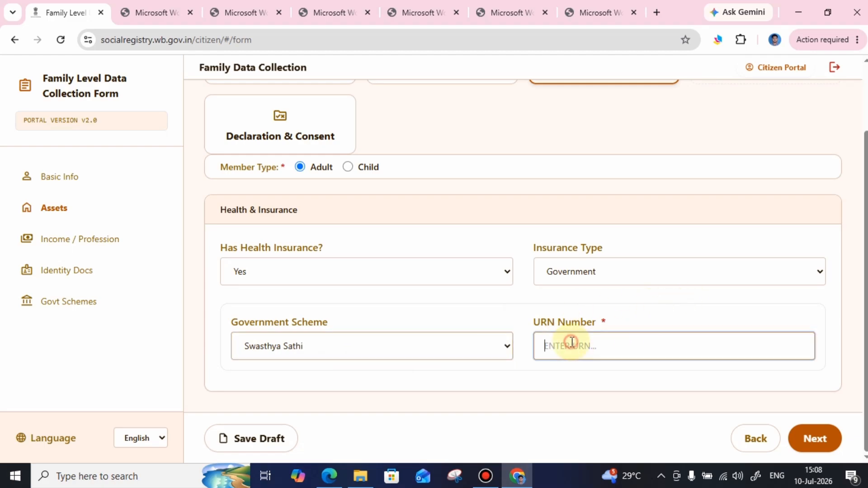
pyautogui.write('5')
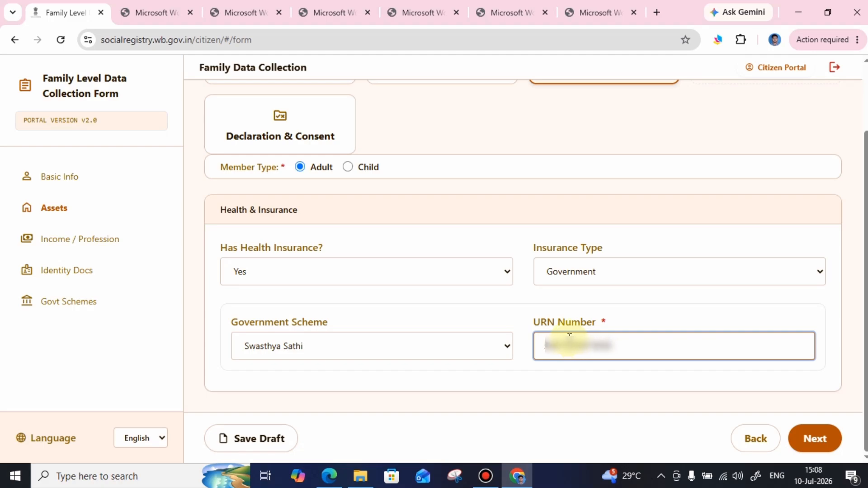
pyautogui.click(820, 440)
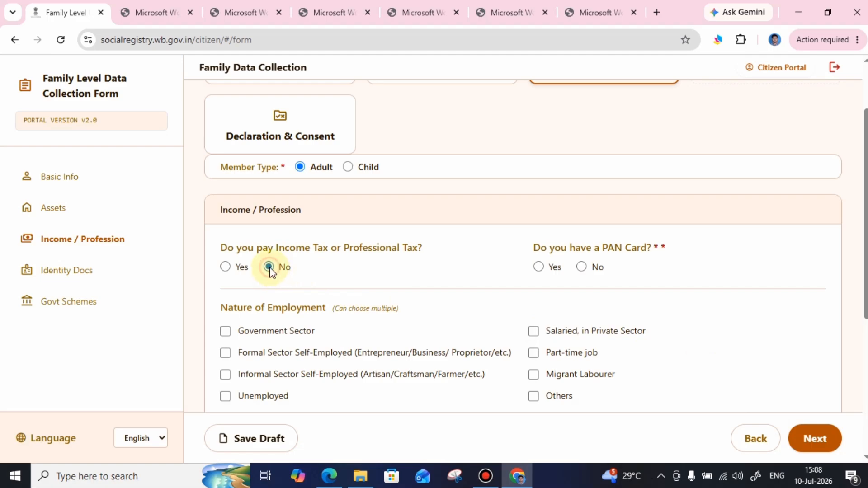
# Step: Answer No to income tax, Yes to PAN, and enter Member 3's PAN number
pyautogui.click(538, 267)
pyautogui.click(355, 318)
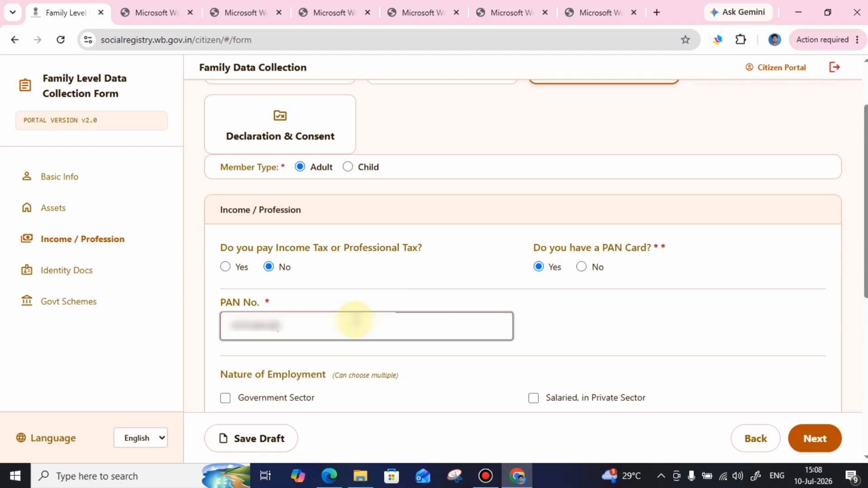
pyautogui.write('?')
# Step: Record Unemployed, 12th/Uchcha Madhyamik, and No for constitutional post, pension and GST
pyautogui.scroll(-4, 378, 177)
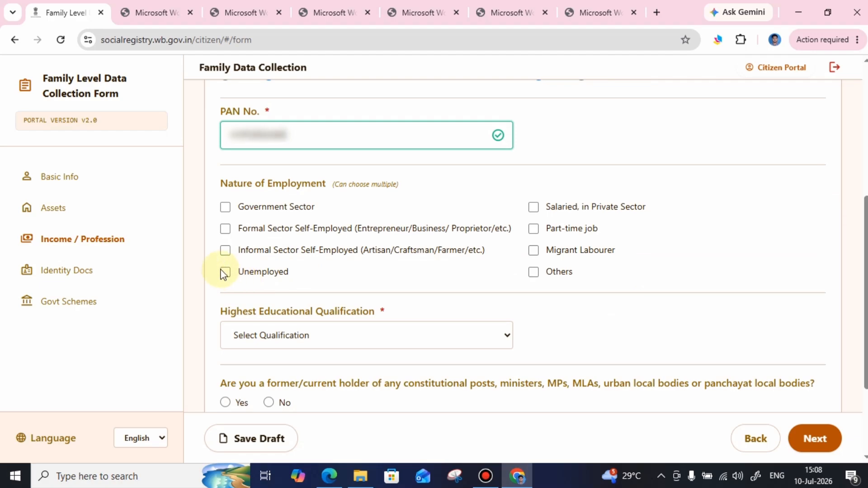
pyautogui.click(225, 272)
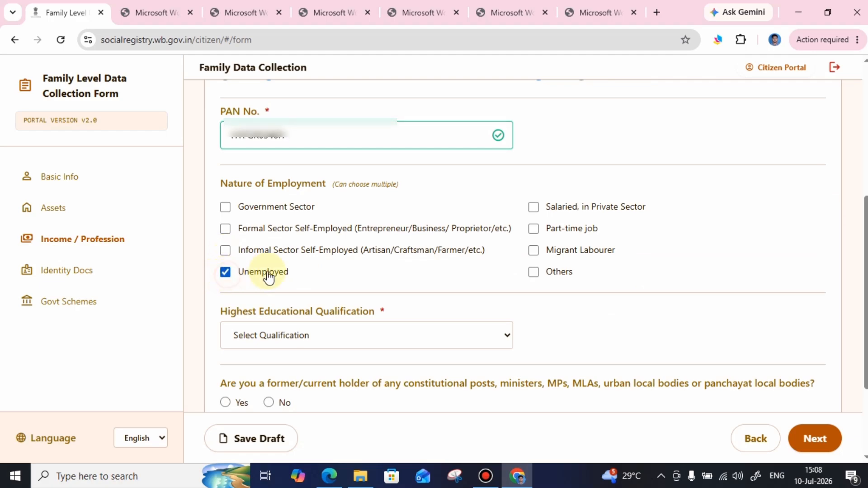
pyautogui.scroll(-1, 354, 281)
pyautogui.scroll(-1, 354, 281)
pyautogui.click(375, 210)
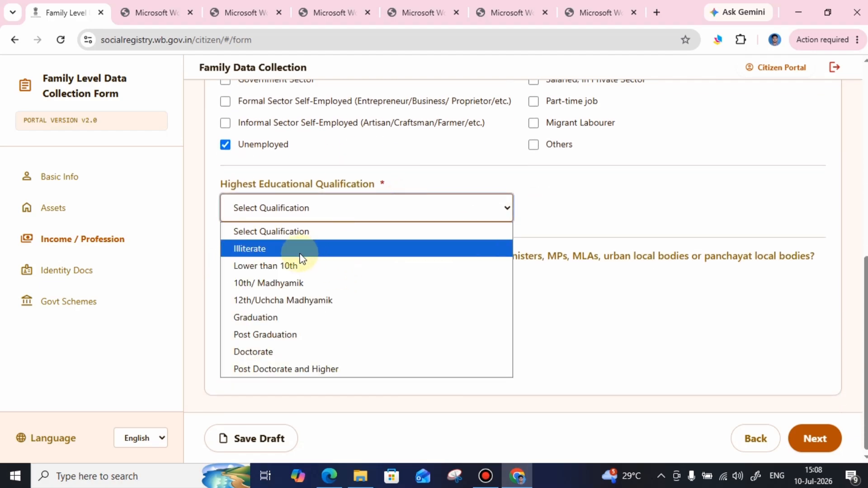
pyautogui.click(293, 300)
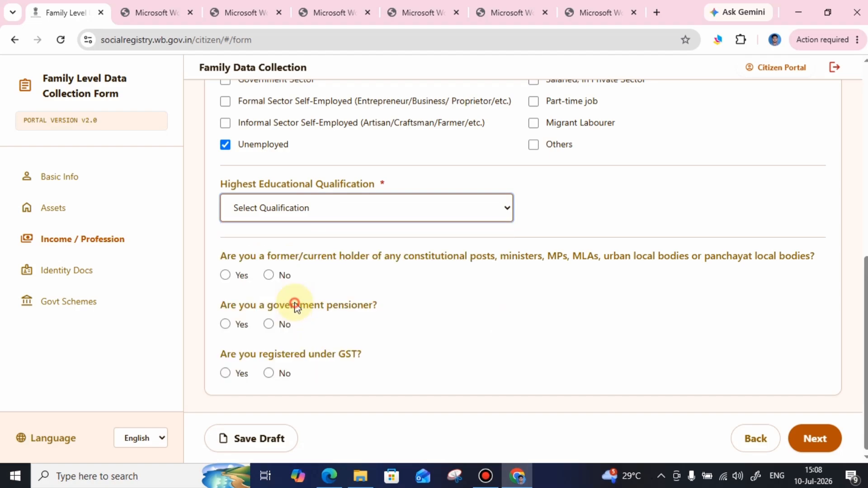
pyautogui.click(619, 192)
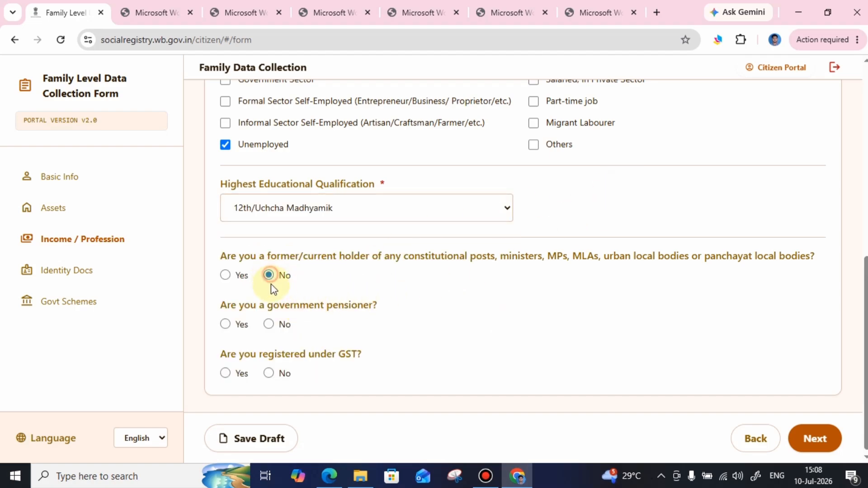
pyautogui.click(269, 325)
pyautogui.click(269, 373)
pyautogui.scroll(-1, 374, 325)
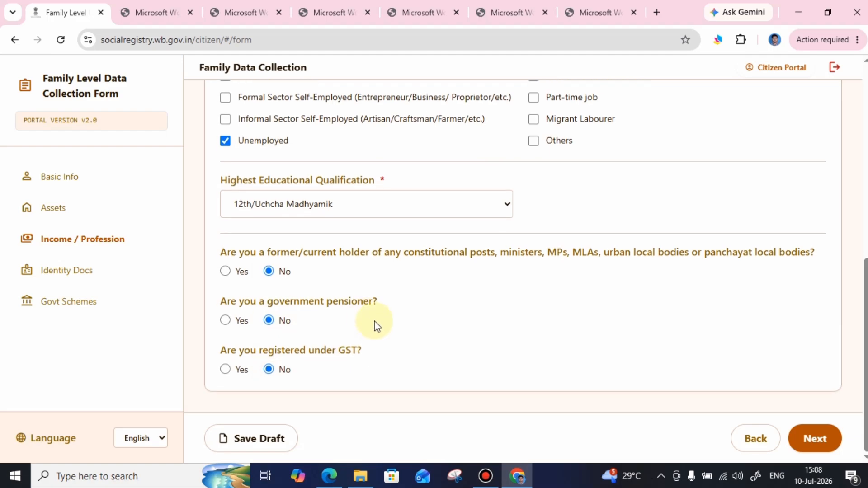
pyautogui.click(814, 441)
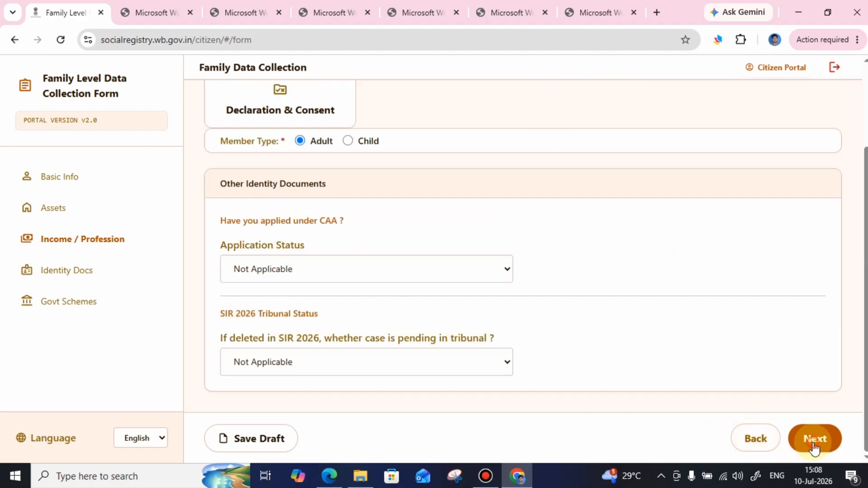
# Step: Leave Member 3's CAA application and tribunal case statuses as Not Applicable
pyautogui.click(350, 267)
pyautogui.click(286, 292)
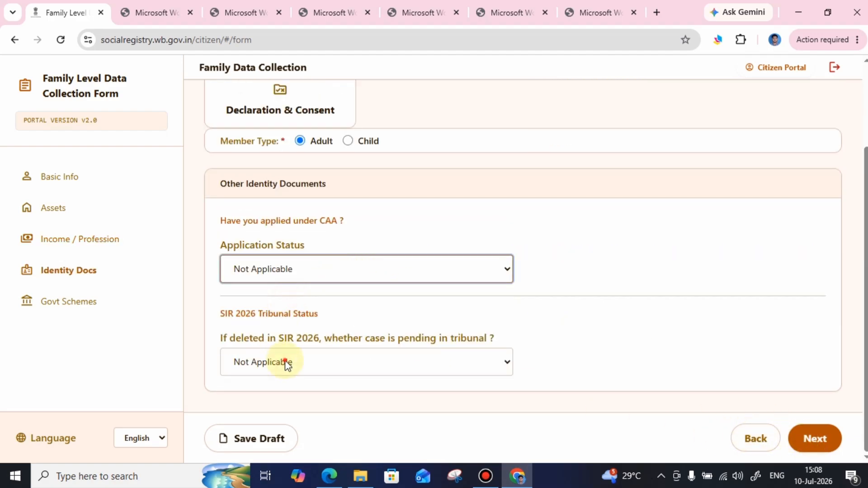
pyautogui.click(285, 363)
pyautogui.click(277, 384)
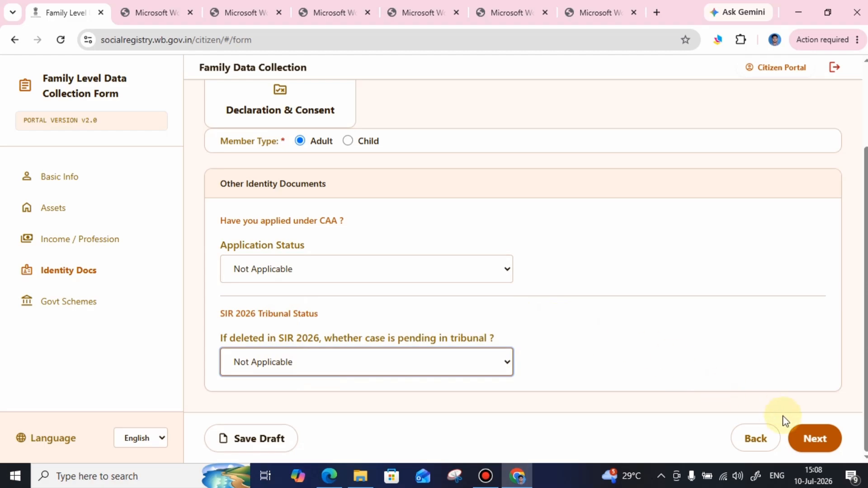
pyautogui.click(801, 424)
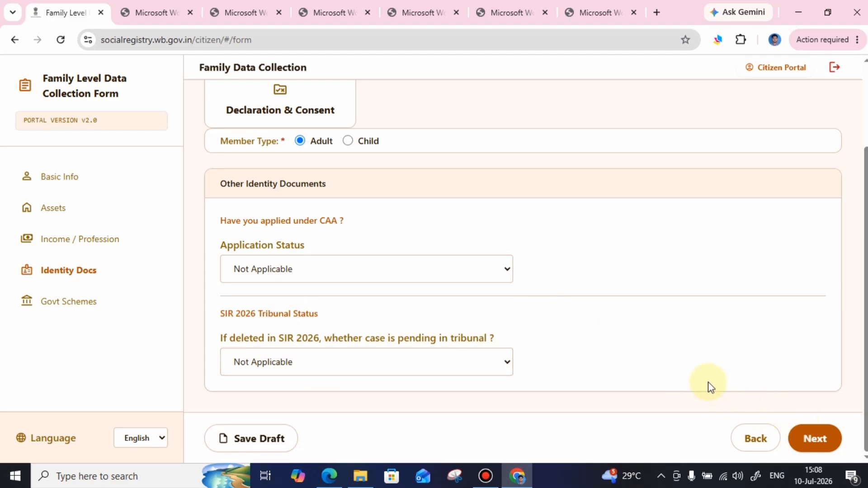
pyautogui.scroll(3, 535, 324)
pyautogui.scroll(-3, 535, 324)
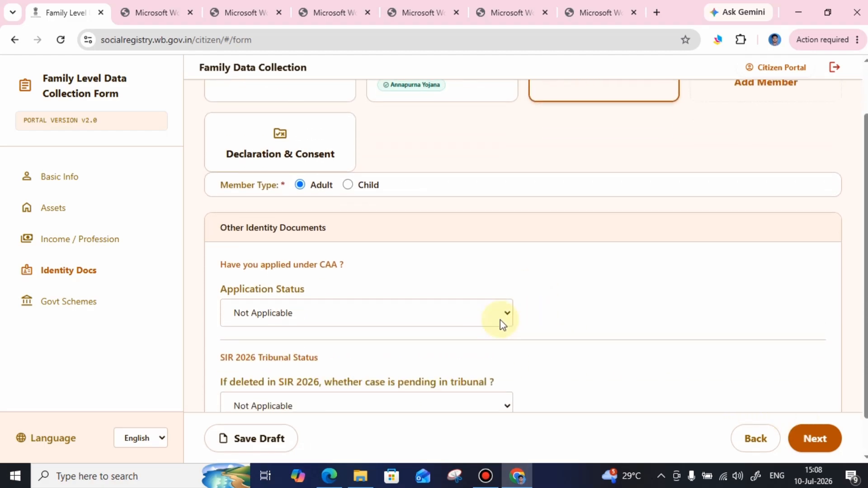
# Step: Keep Member 3's DBT benefits answer as No on the Government Pension & Schemes page
pyautogui.click(815, 439)
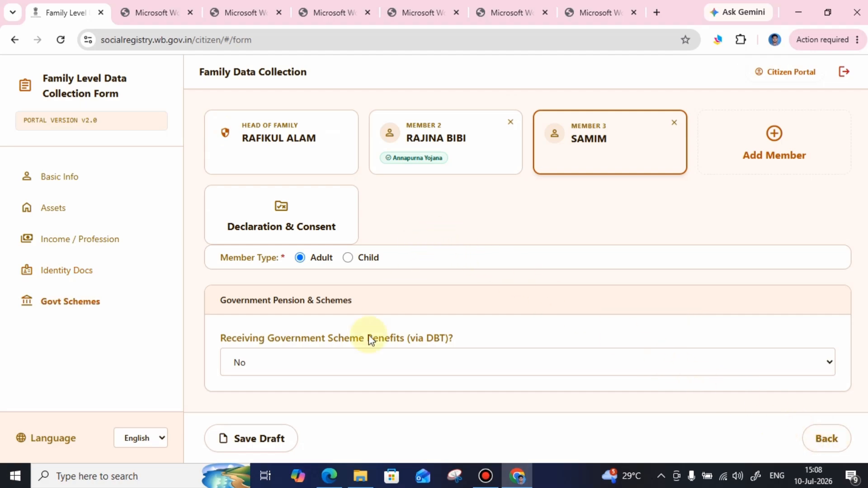
pyautogui.click(360, 362)
pyautogui.click(299, 385)
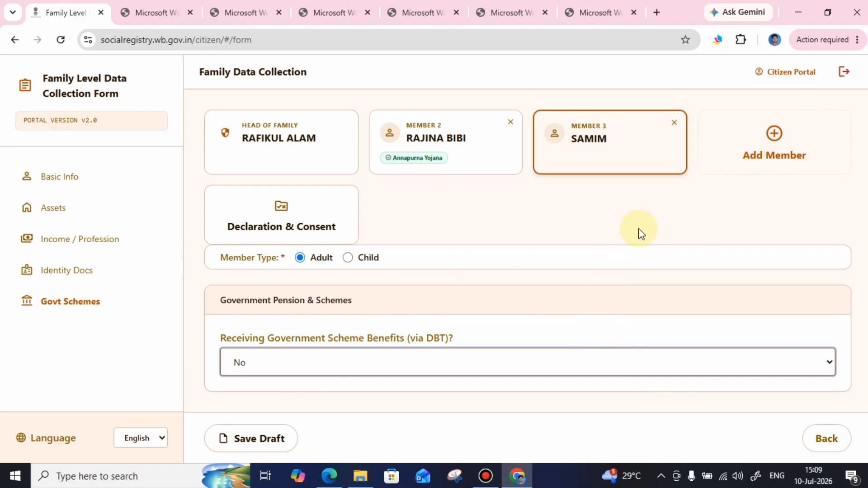
# Step: Open the Declaration & Consent section and tick the declaration checkbox
pyautogui.click(330, 219)
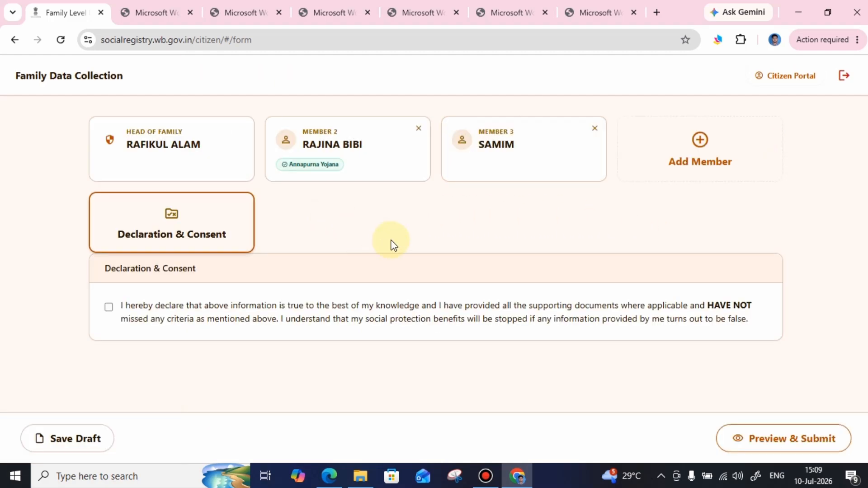
pyautogui.click(108, 307)
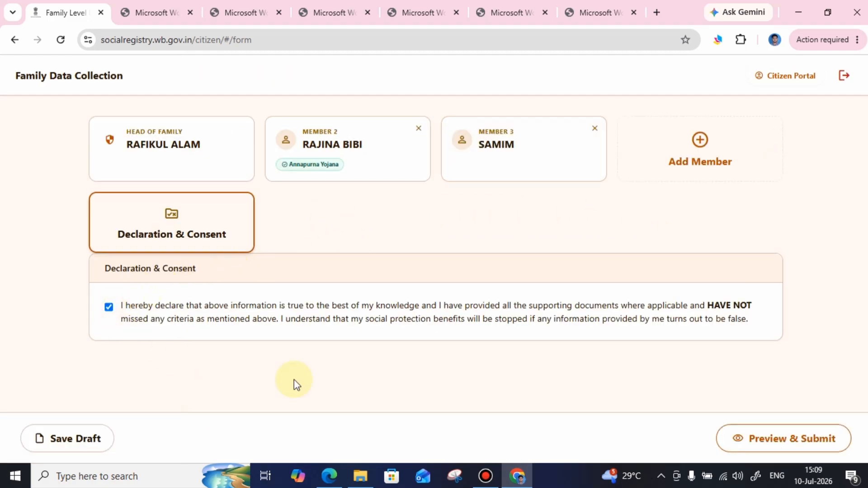